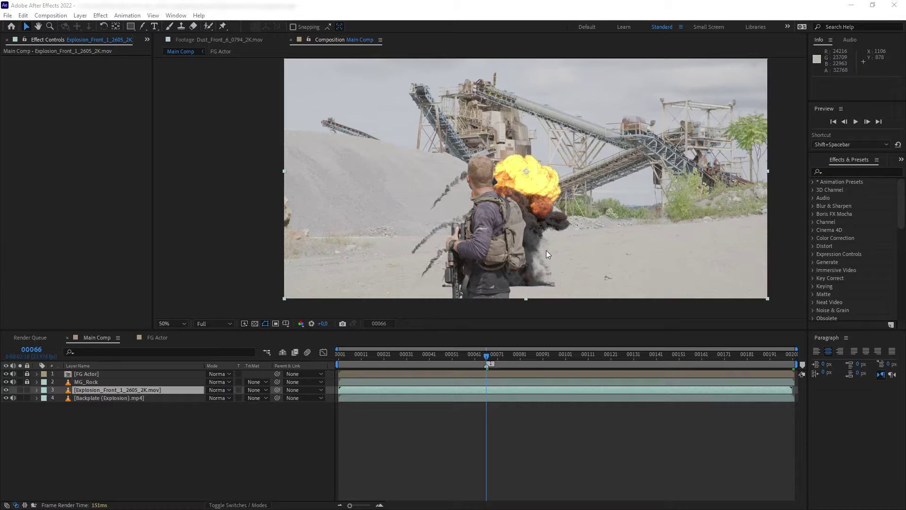
- Slide the Explosion_Front_1_2605_2K.mov layer in time so that the clip starts at about frame 66
left_click_drag(350, 390, 486, 398)
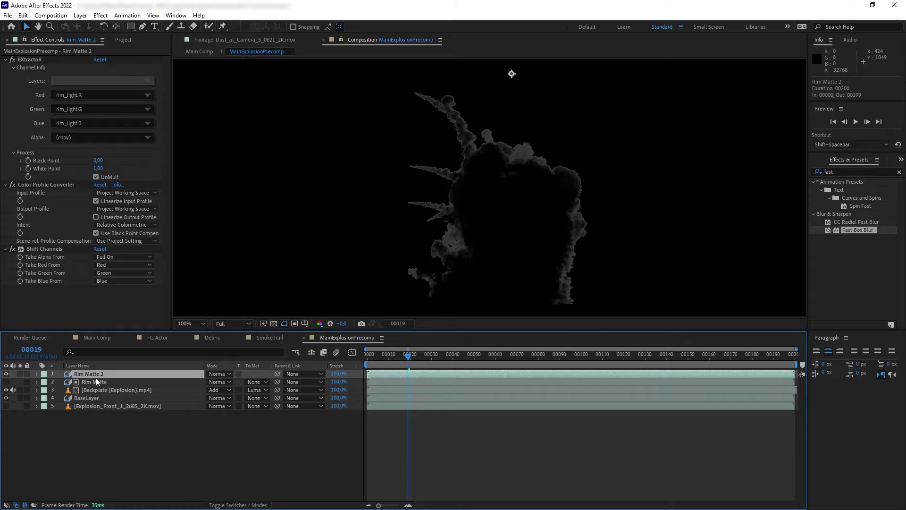
- Rename the Rim Matte 2 layer as Main Matte and set its EXtractoR source layer to main_light
right_click(96, 376)
left_click(113, 359)
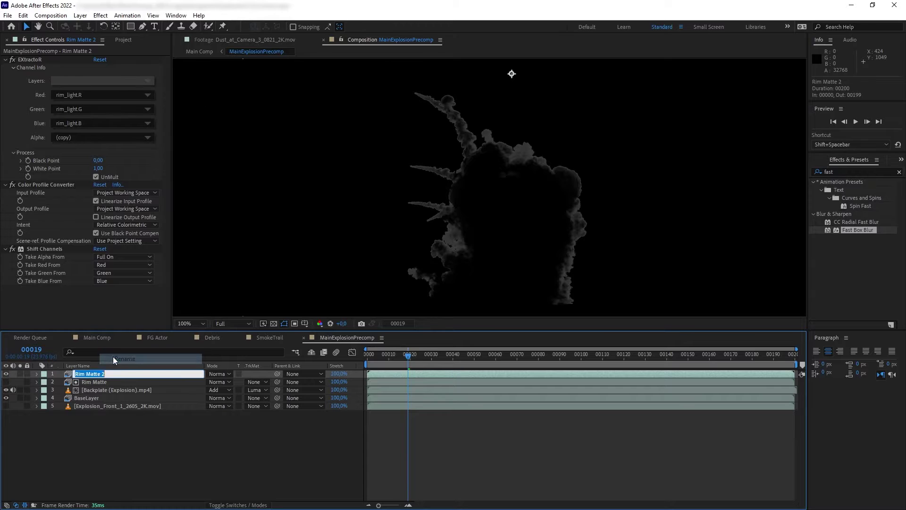
left_click(66, 83)
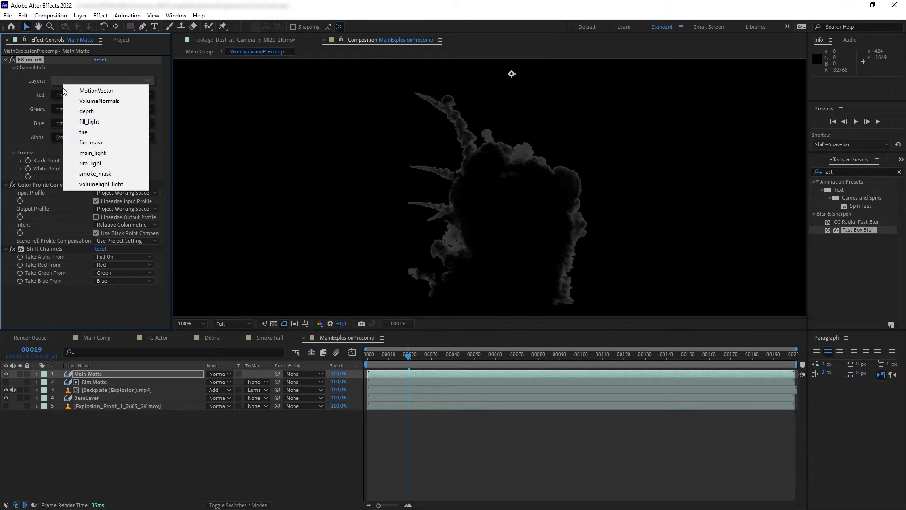
left_click(94, 155)
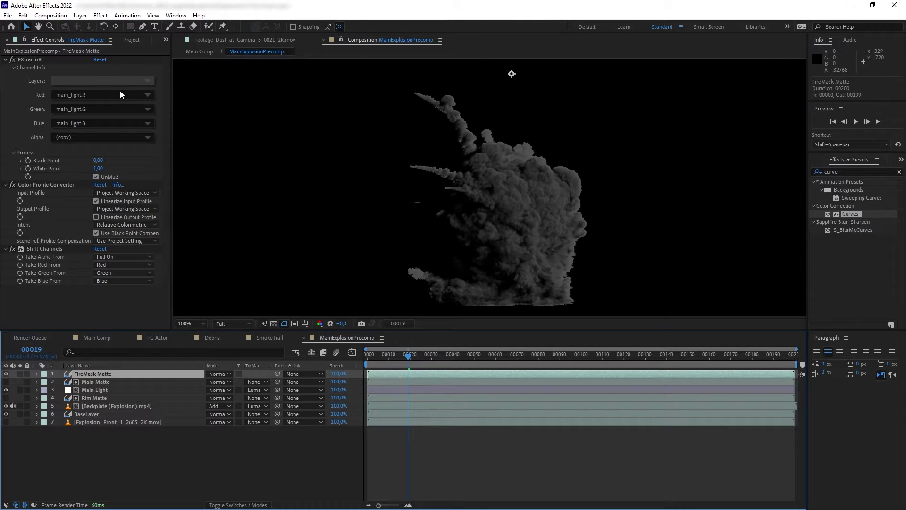
- Set the EXtractoR source layer of the FireMask Matte layer to fire_mask
left_click(121, 80)
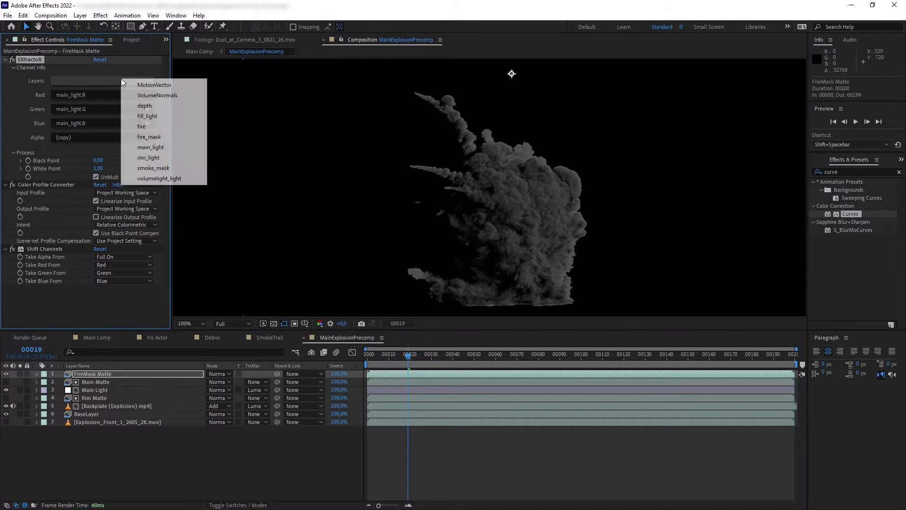
left_click(142, 135)
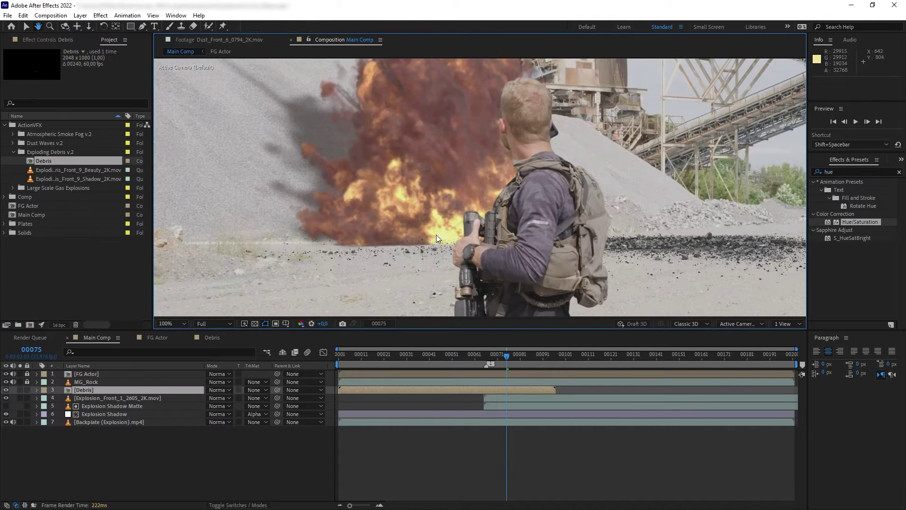
- Preview the Main Comp footage in playback and stop it
key("space")
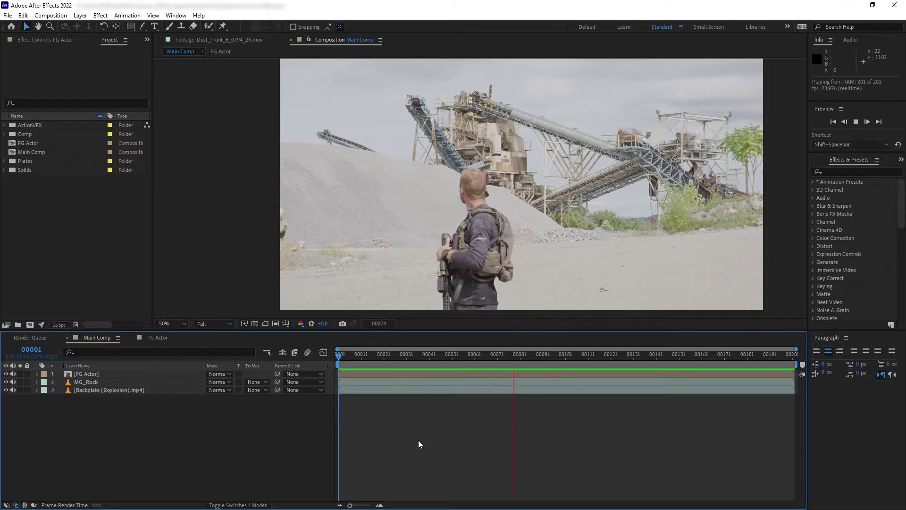
key("space")
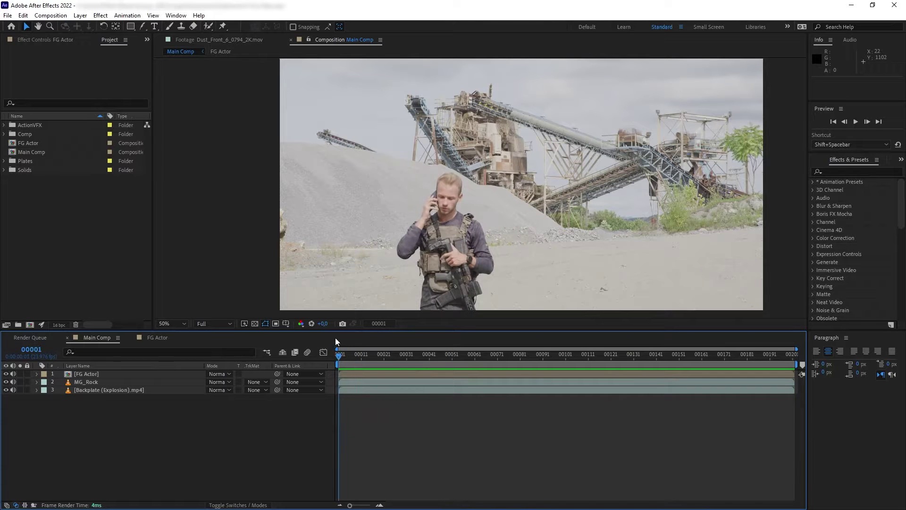
- Inspect the Backplate (Explosion).mp4 and MG_Rock layers in isolation, one after the other, and restore the full composite
left_click(118, 390)
left_click(19, 390)
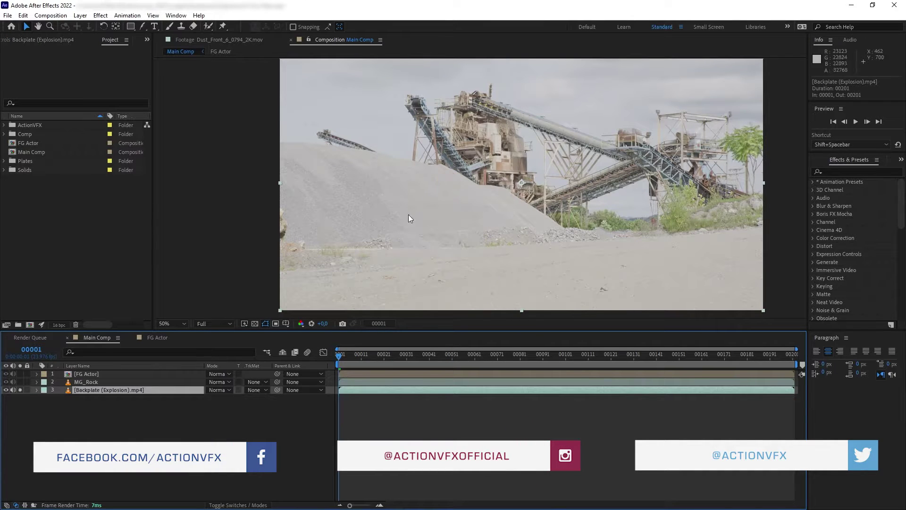
left_click(20, 389)
left_click(97, 383)
left_click(21, 381)
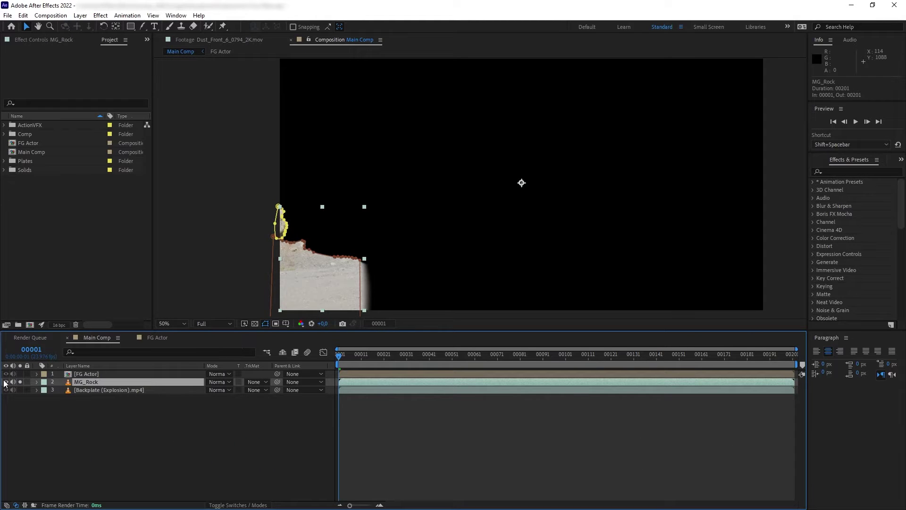
left_click(19, 382)
- Inspect the FG Actor layer in isolation while scrubbing its first frames, and restore the full composite
key("ctrl+Up")
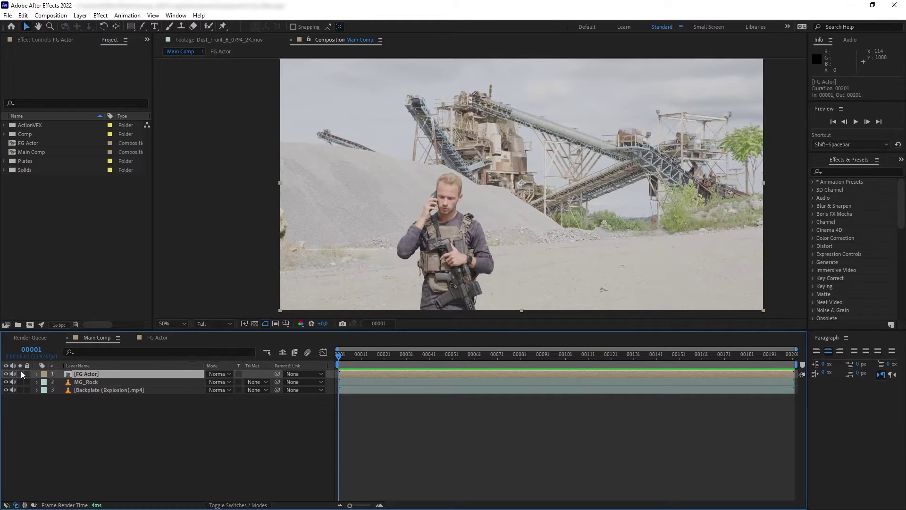
left_click(20, 374)
mouse_move(349, 357)
left_mouse_down()
mouse_move(634, 355)
mouse_move(339, 355)
left_mouse_up()
left_click(20, 374)
- Open the FG Actor composition and set the Greenscreen (Explosion).mp4 layer to No Track Matte
double_click(86, 374)
left_click(142, 382)
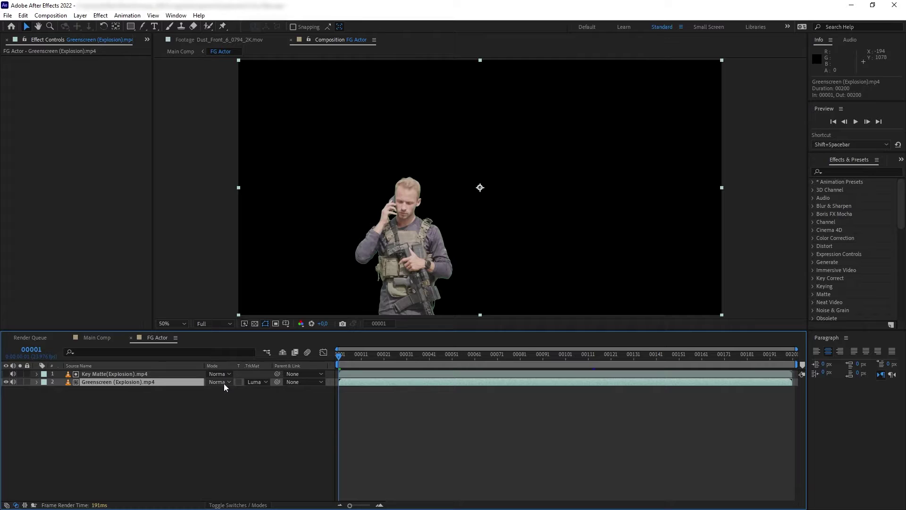
left_click(259, 382)
left_click(264, 391)
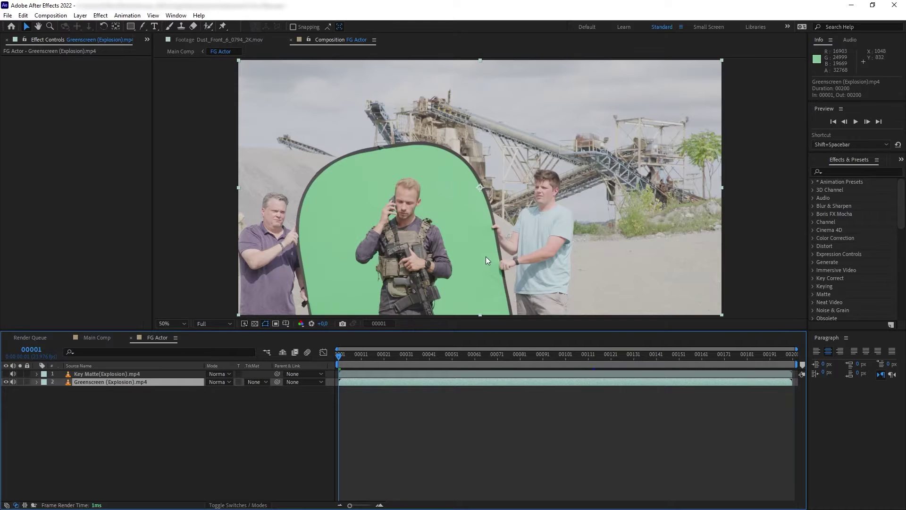
- Show the Key Matte(Explosion).mp4 layer to inspect the black-and-white matte, and hide it again
left_click(100, 374)
left_click(6, 374)
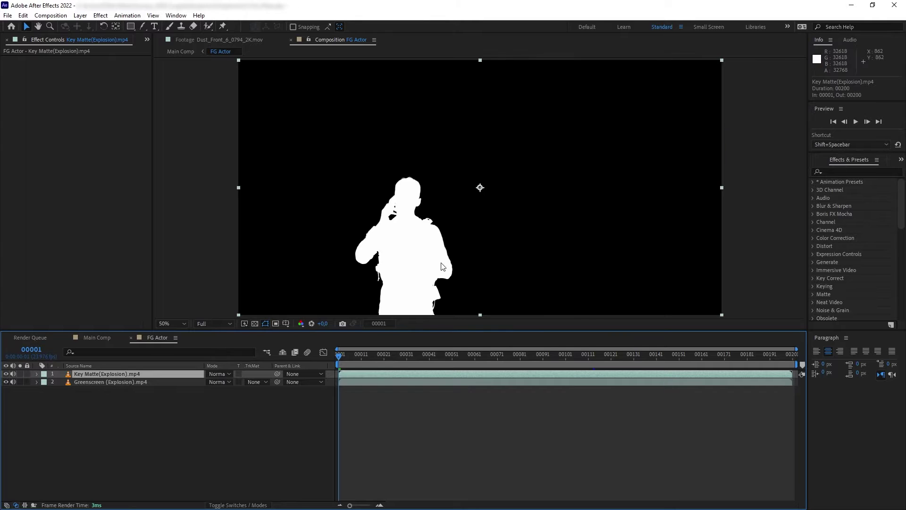
left_click(6, 374)
- Set the Greenscreen (Explosion).mp4 layer's track matte to Luma Matte using Key Matte(Explosion).mp4
left_click(158, 382)
left_click(257, 382)
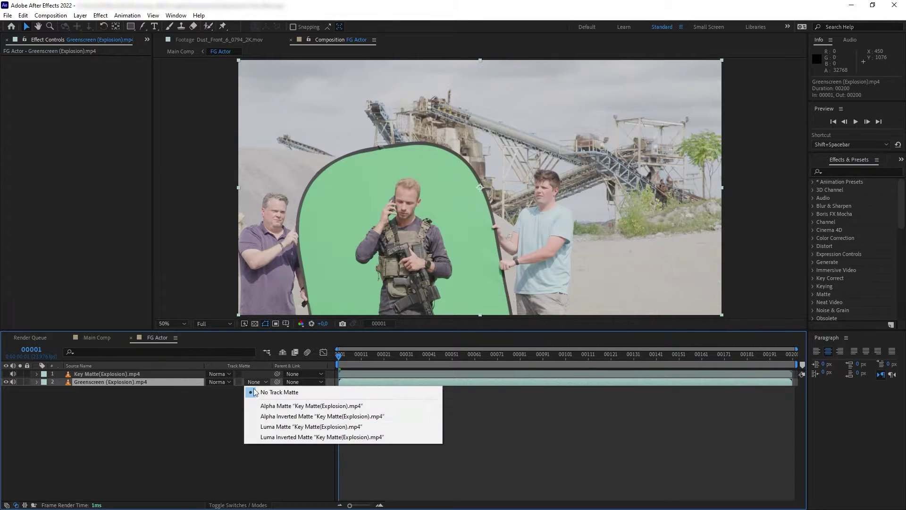
left_click(272, 428)
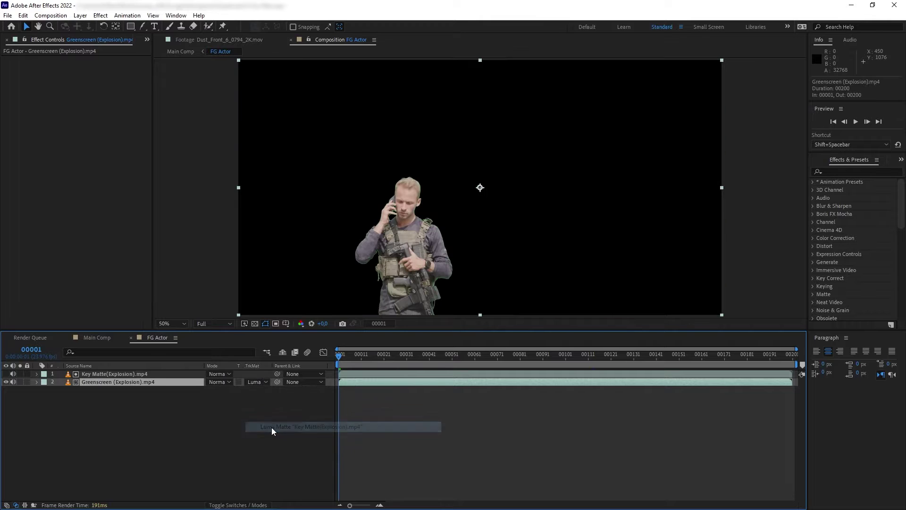
- Return to Main Comp and compare the FG Actor layer with its spill suppressor and Refine Hard Matte effects off and on
left_click(179, 51)
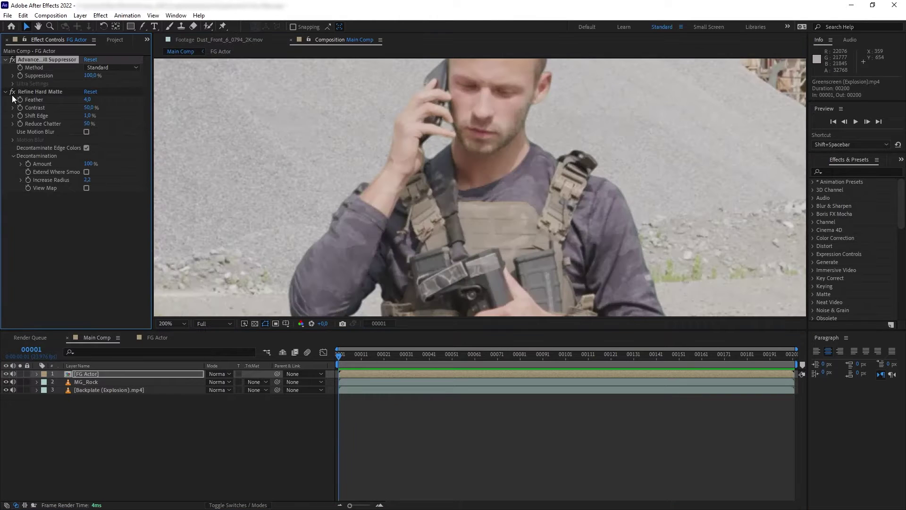
left_click(13, 92)
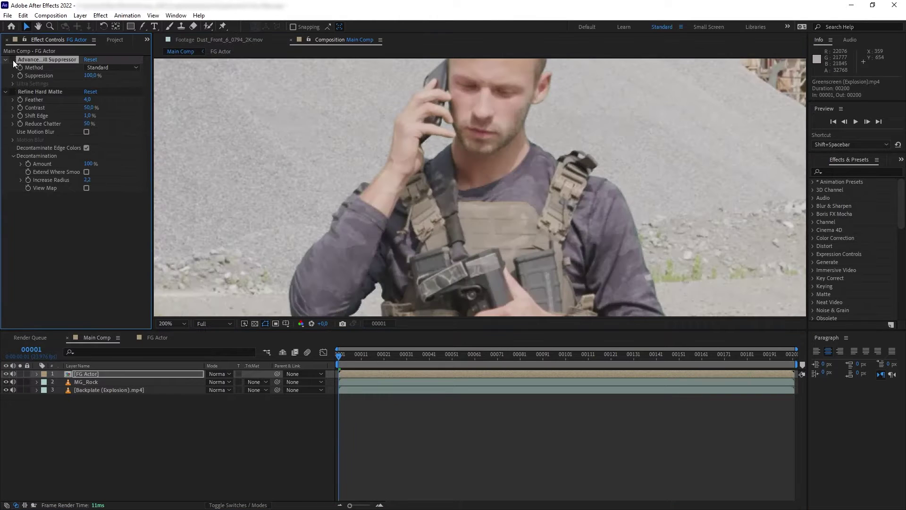
left_click(13, 60)
left_click(12, 60)
left_click(13, 92)
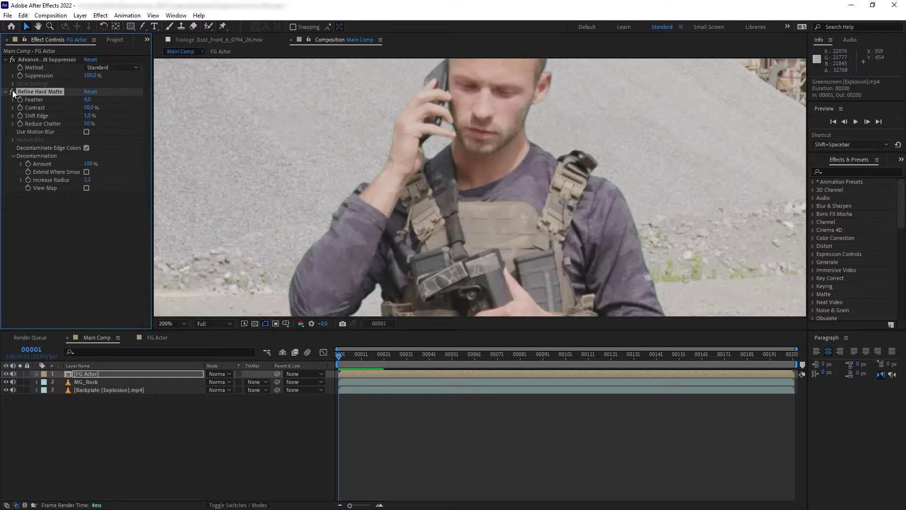
scroll(420, 268, "down", 4)
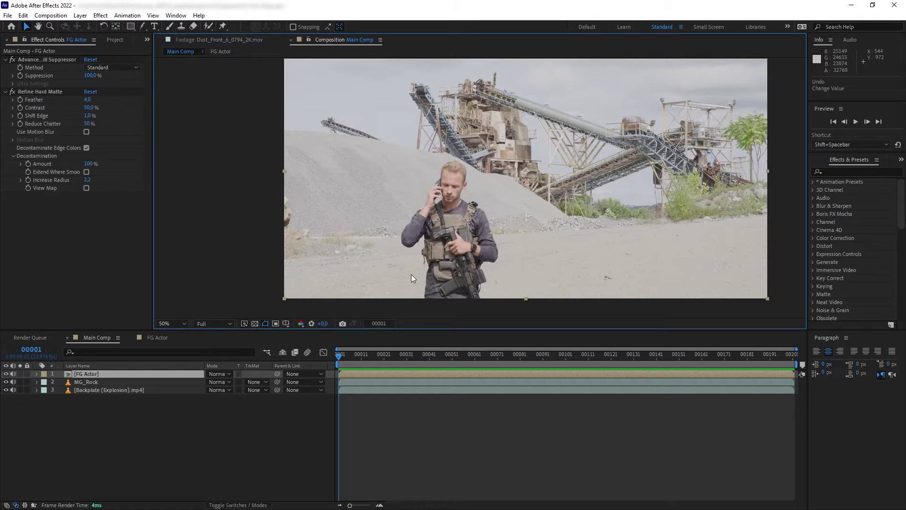
- Lock the FG Actor and MG_Rock layers in Main Comp, leaving the backplate layer unlocked
left_click(98, 376)
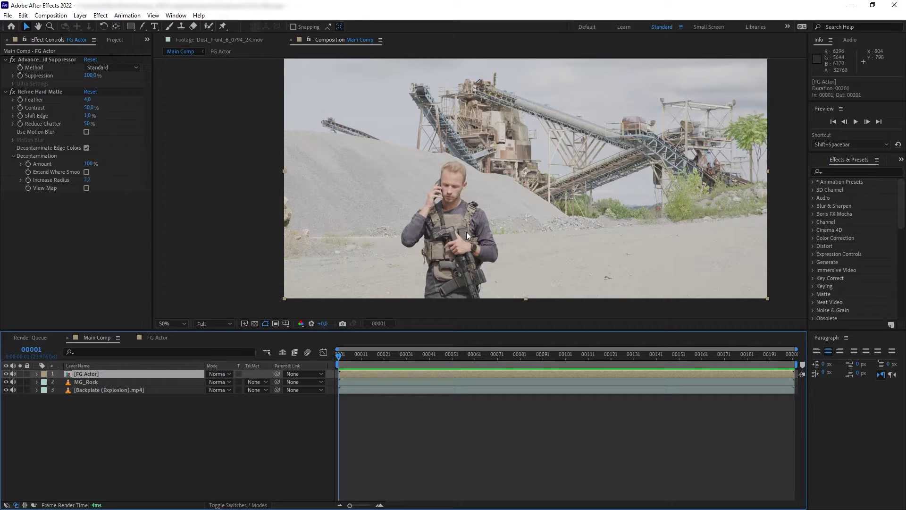
left_click(90, 382, "ctrl")
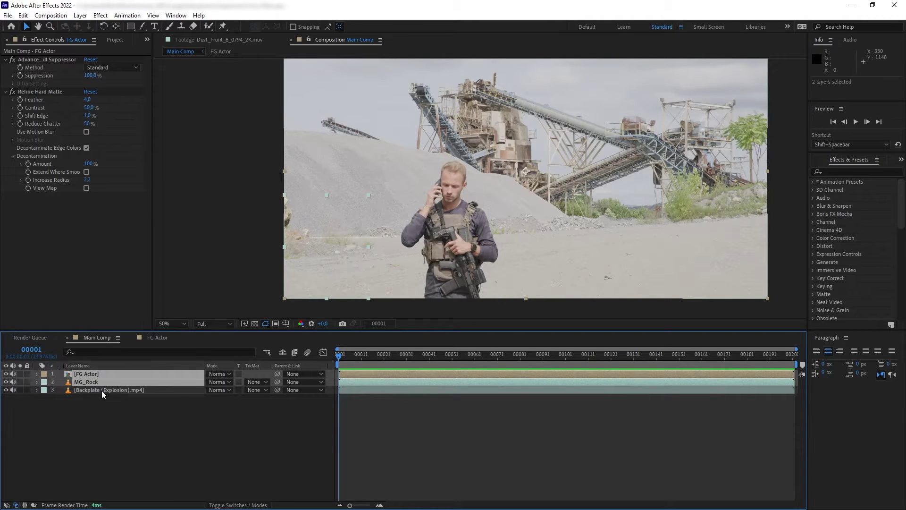
left_click(100, 389)
left_click(102, 374)
left_click(99, 381, "ctrl")
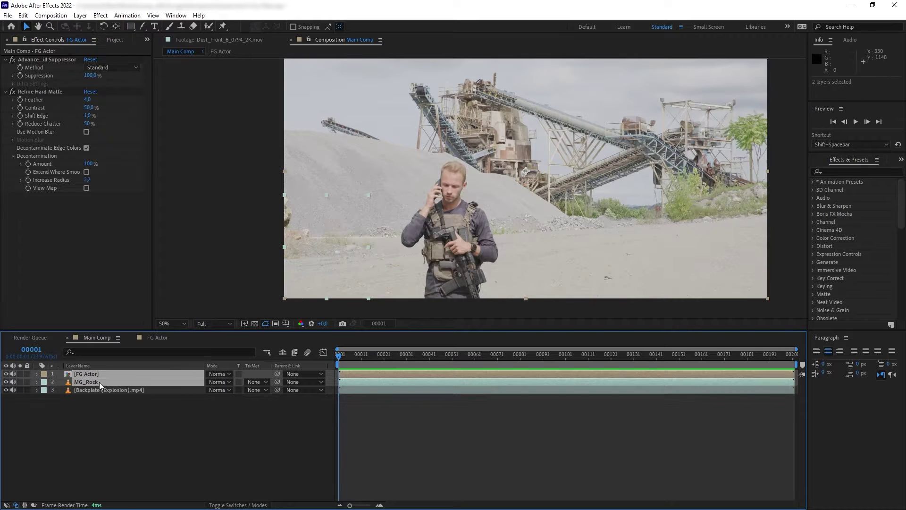
left_click_drag(26, 373, 27, 381)
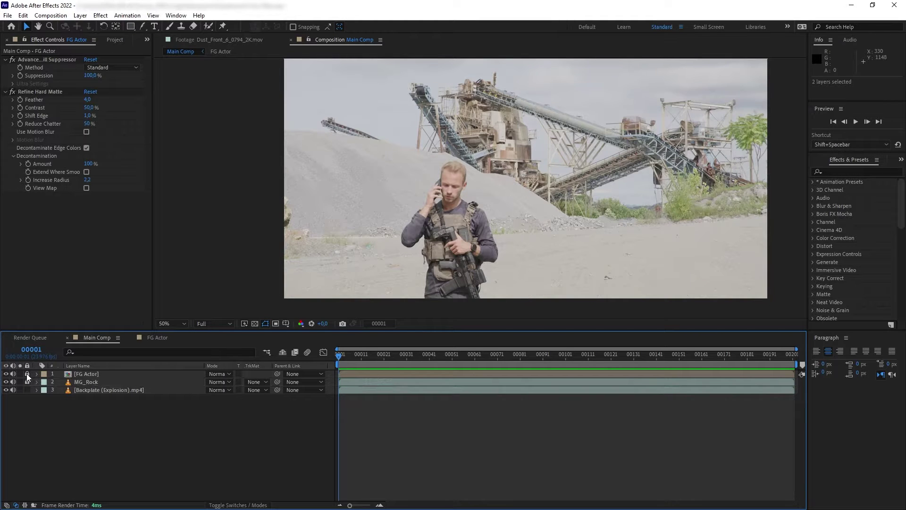
left_click(152, 380)
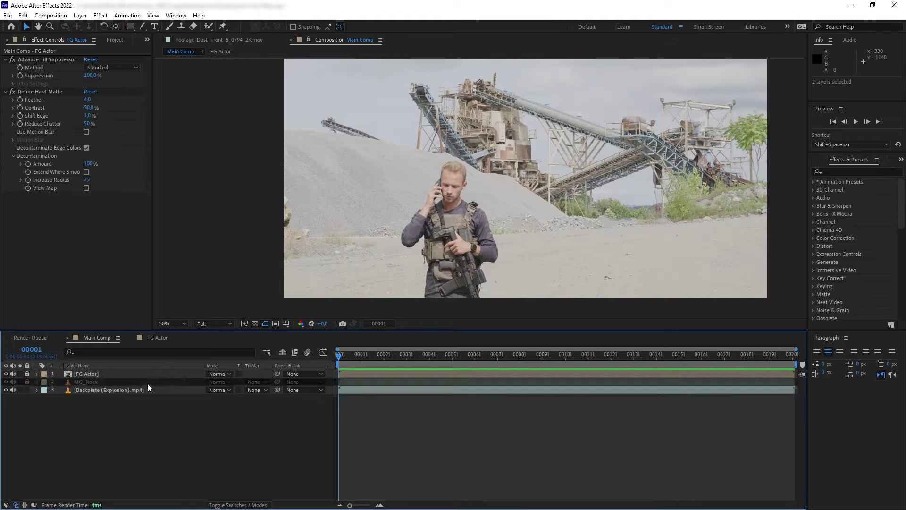
left_click(132, 390)
left_click(147, 421)
- Move the playhead to frame 66, where the actor has turned around, and place a composition marker there
left_click_drag(340, 358, 485, 355)
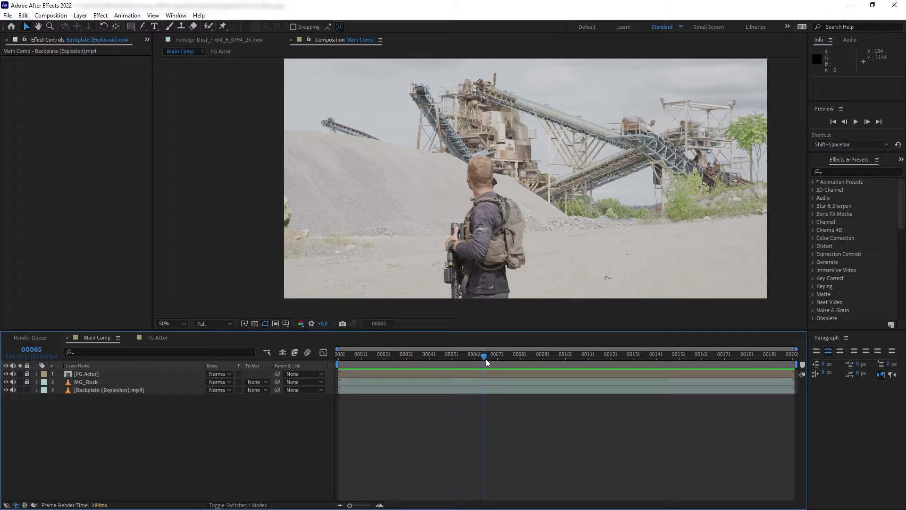
left_click(486, 357)
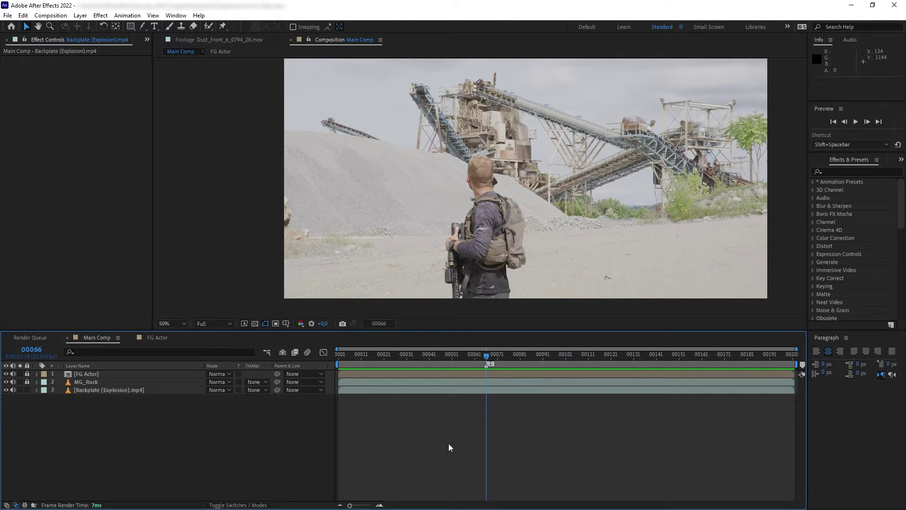
- Add Explosion_Front_1_2605_2K.mov from the Large Scale Gas Explosions ProRes folder to Main Comp, between MG_Rock and the backplate
key("ctrl+0")
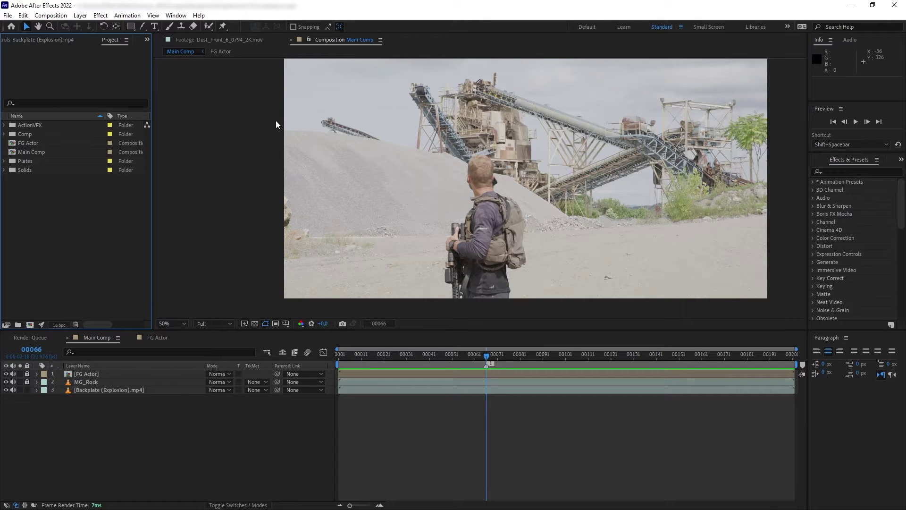
left_click(19, 125)
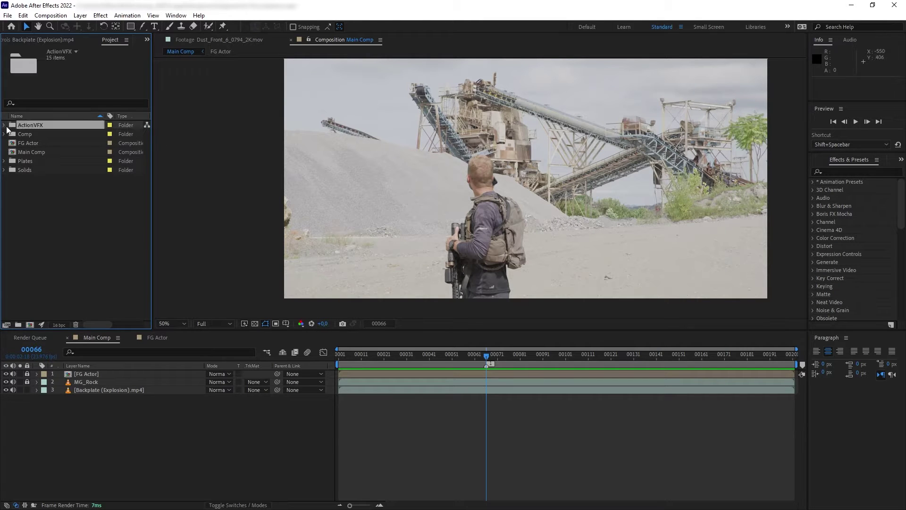
left_click(4, 125)
left_click(46, 161)
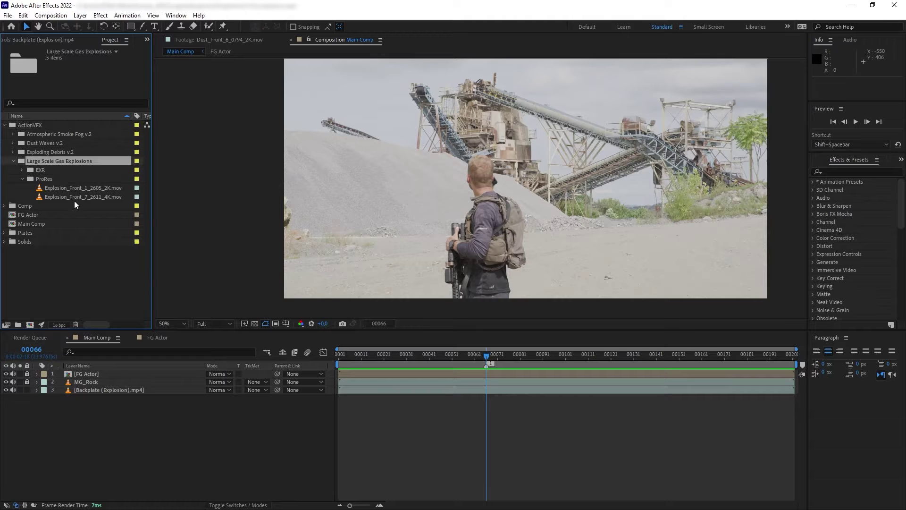
left_click(63, 187)
left_click_drag(52, 186, 135, 388)
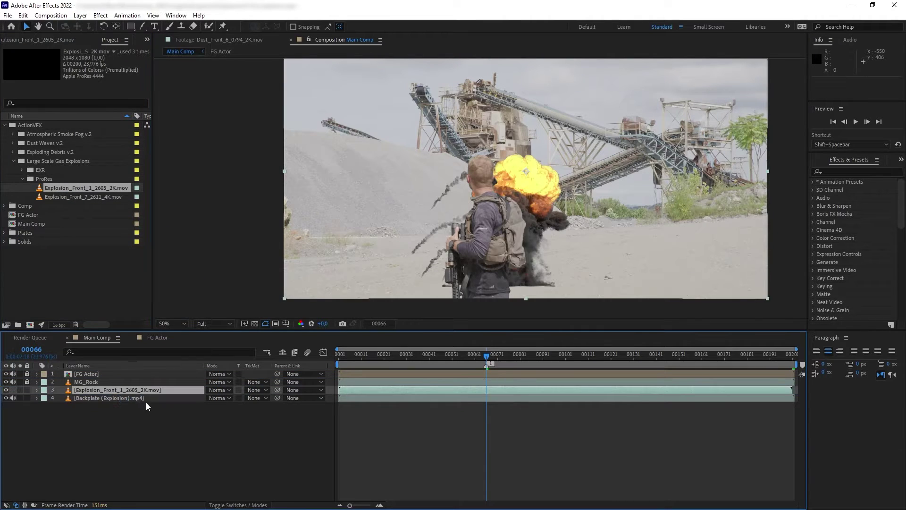
- Position the explosion behind the actor at about 728, 338 and slide its layer to start at about frame 65
left_click(50, 40)
left_click_drag(555, 258, 485, 210)
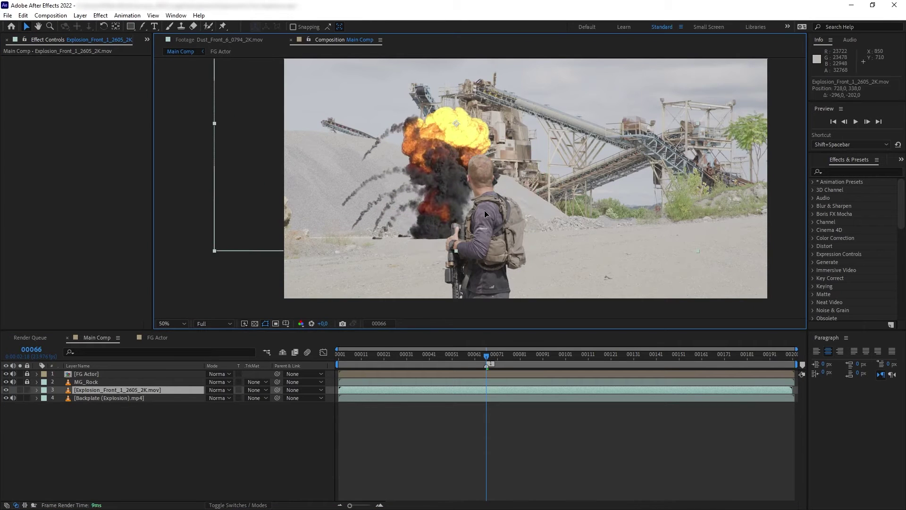
left_click_drag(406, 390, 495, 388)
- At frame 77, move the explosion layer's anchor point to the base of the blast with the Pan Behind tool
left_click_drag(486, 355, 510, 353)
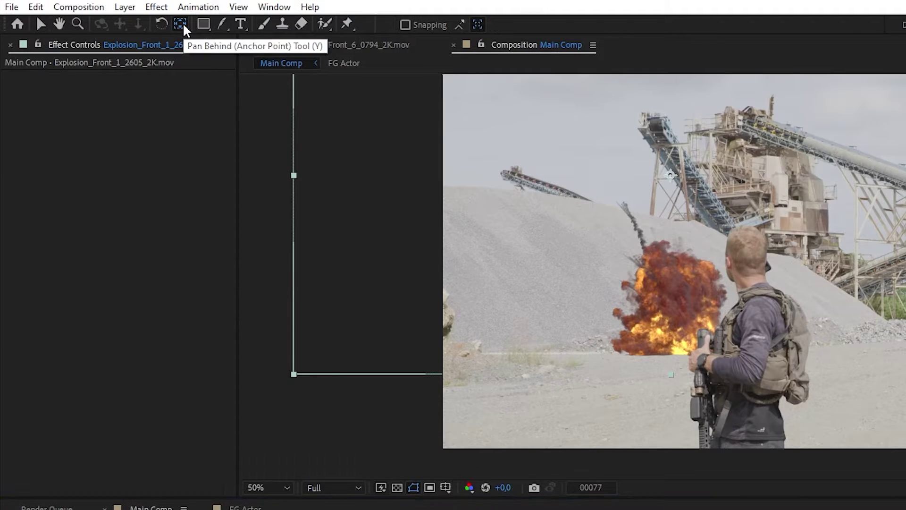
left_click(116, 26)
left_click_drag(345, 166, 360, 357)
scroll(363, 364, "up", 2)
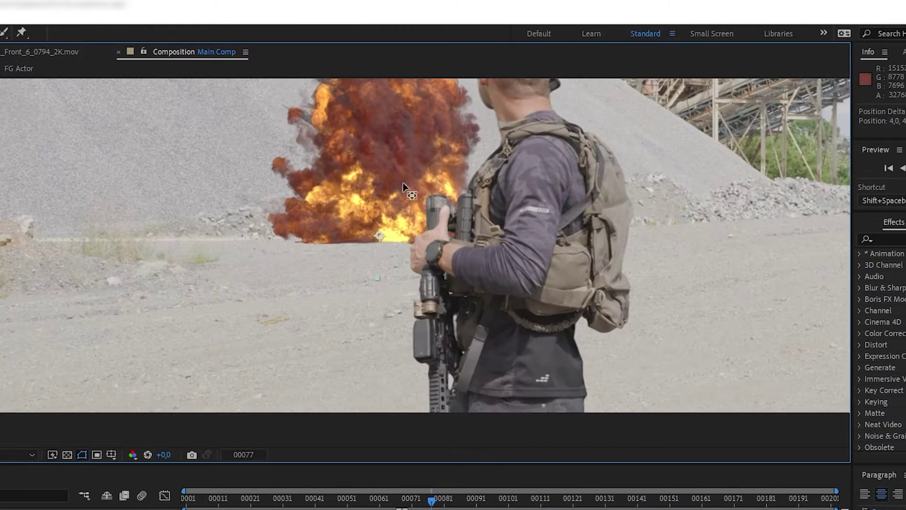
left_click_drag(388, 252, 376, 237)
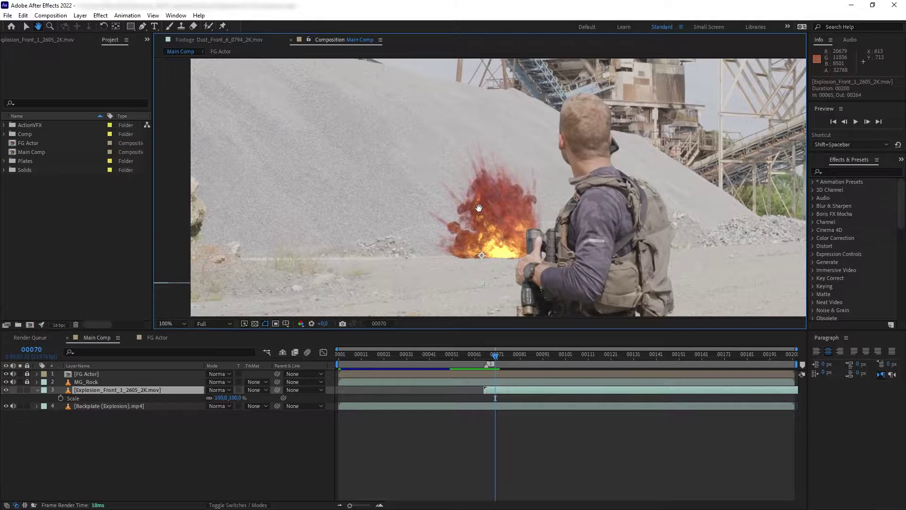
- Scale the explosion layer up to 175% and play through the shot to check its size behind the actor
left_click_drag(231, 397, 265, 397)
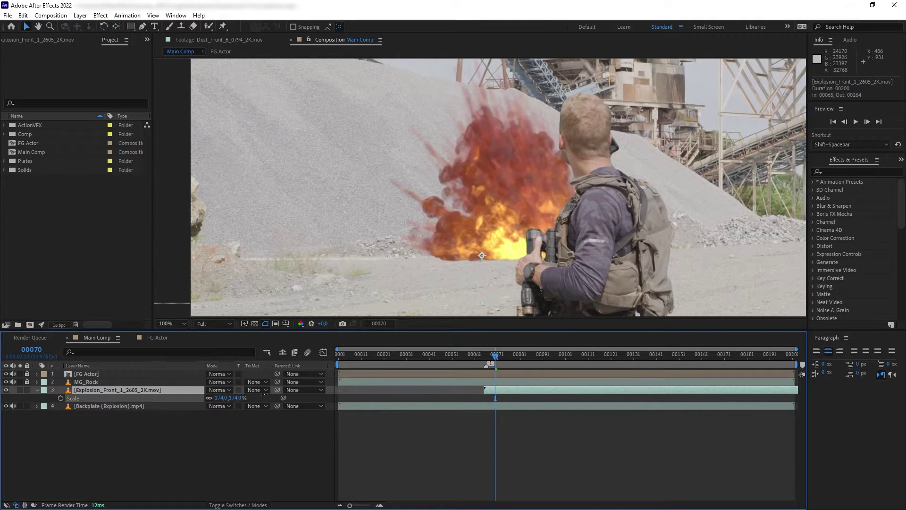
scroll(552, 279, "down", 2)
key("space")
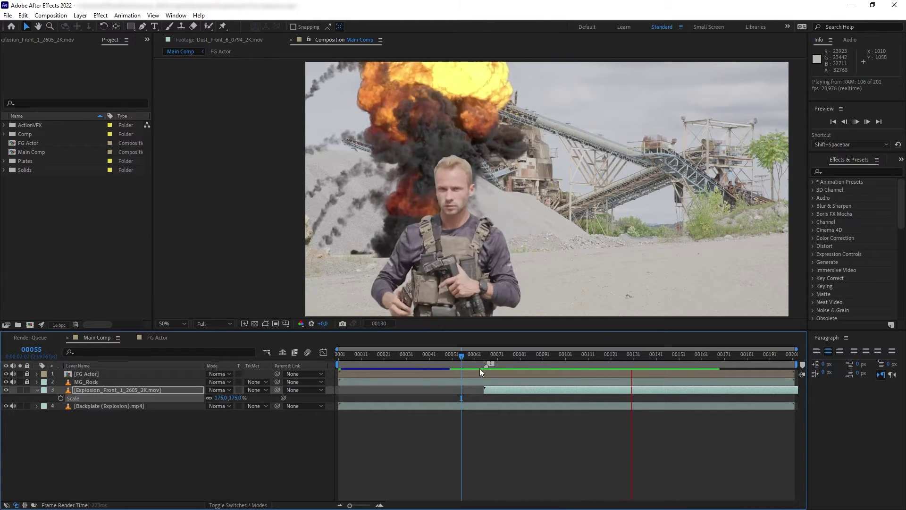
mouse_move(461, 354)
left_mouse_down()
mouse_move(485, 354)
mouse_move(429, 354)
mouse_move(466, 350)
left_mouse_up()
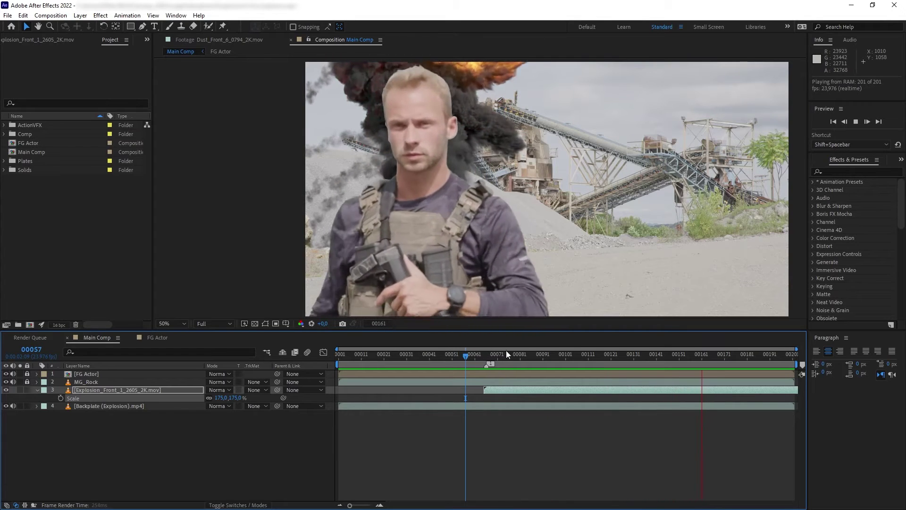
left_click_drag(515, 361, 609, 355)
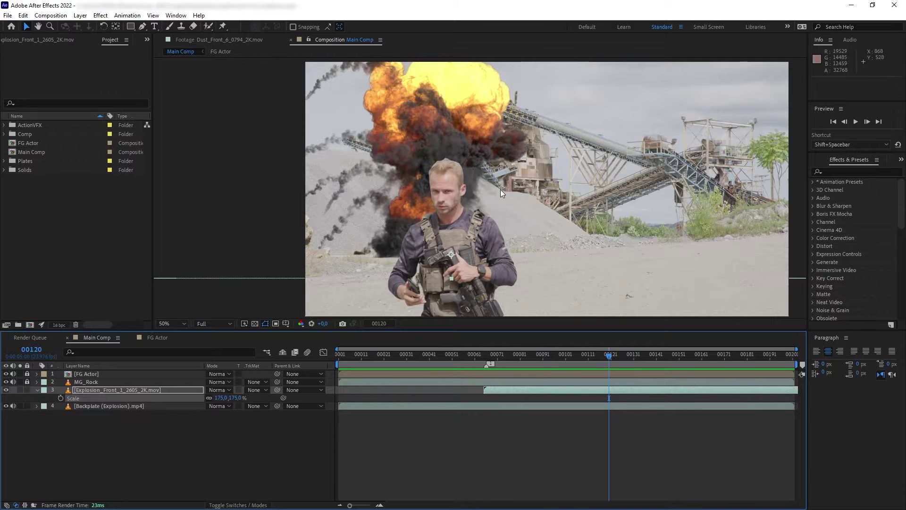
- Duplicate the explosion layer, rename the copy Explosion Shadow Matte, and place it between the original explosion and the backplate
left_click_drag(580, 355, 515, 369)
key("ctrl+d")
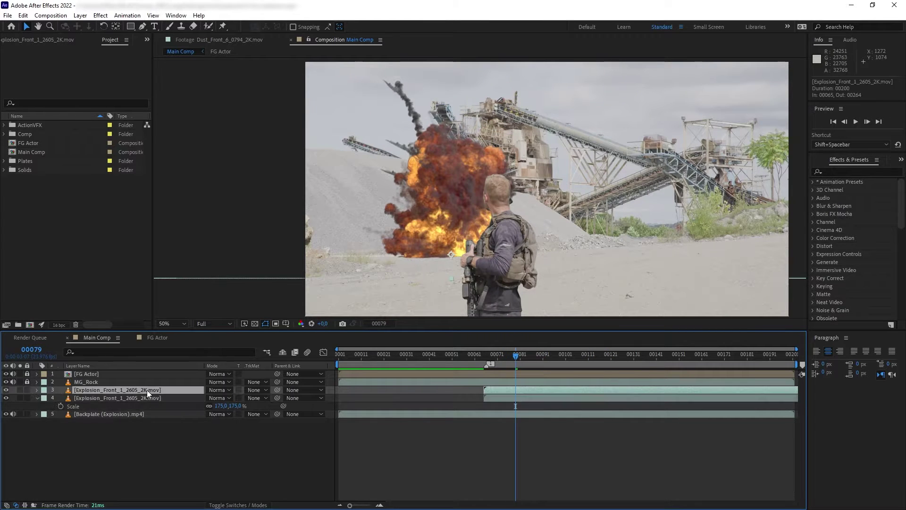
right_click(147, 391)
left_click(161, 377)
type("Explosion Shadow Matte")
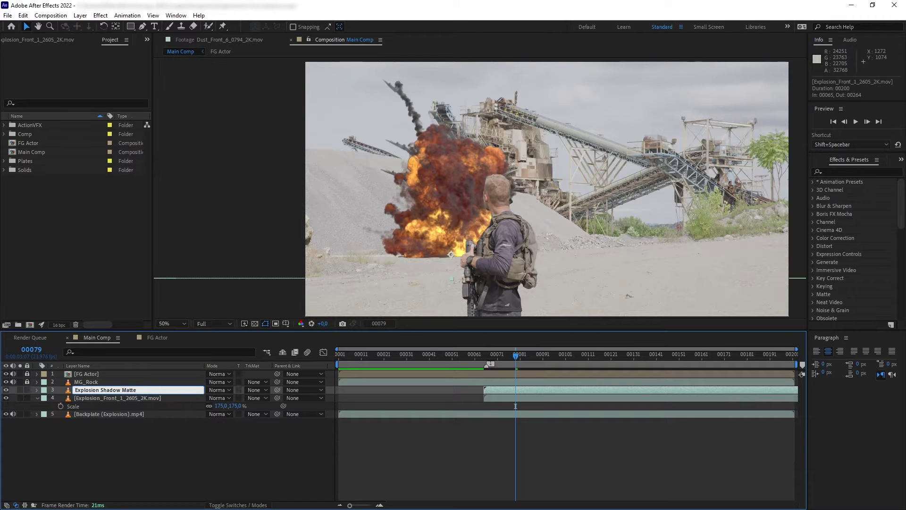
key("Return")
left_click_drag(137, 389, 120, 407)
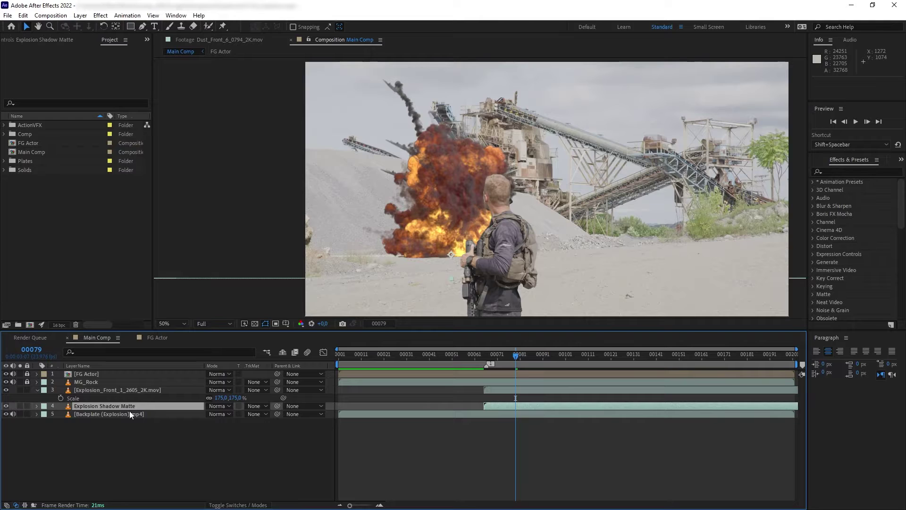
- Make Explosion Shadow Matte a 3D layer and rotate it to lie back along the gravel slope, checking it at frame 89
left_click(237, 505)
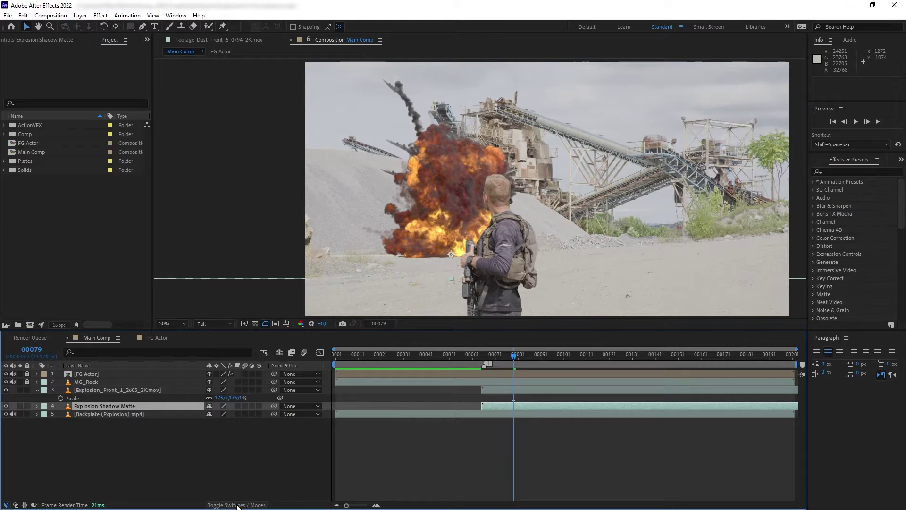
left_click(260, 406)
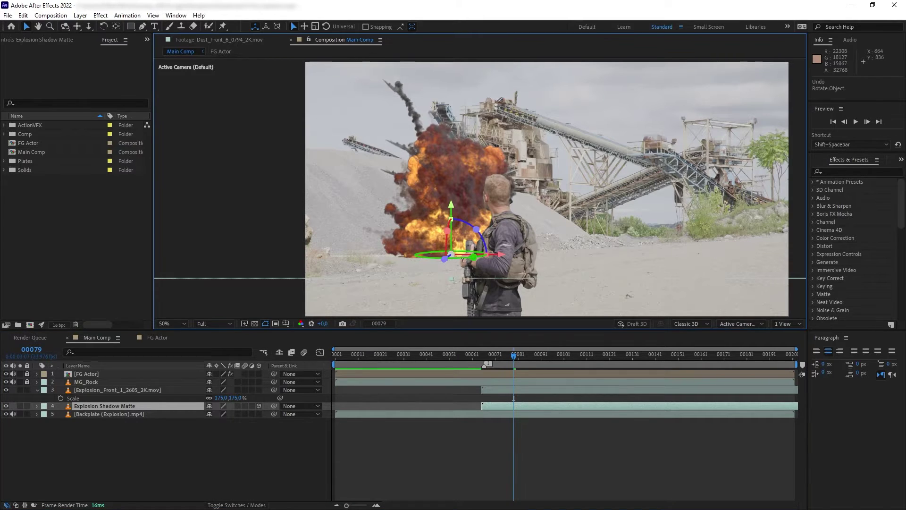
left_click_drag(462, 259, 432, 233)
left_click_drag(493, 350, 535, 355)
- With the original explosion hidden, draw a closed mask on Explosion Shadow Matte following the gravel hill's ridge and base
left_click(83, 408)
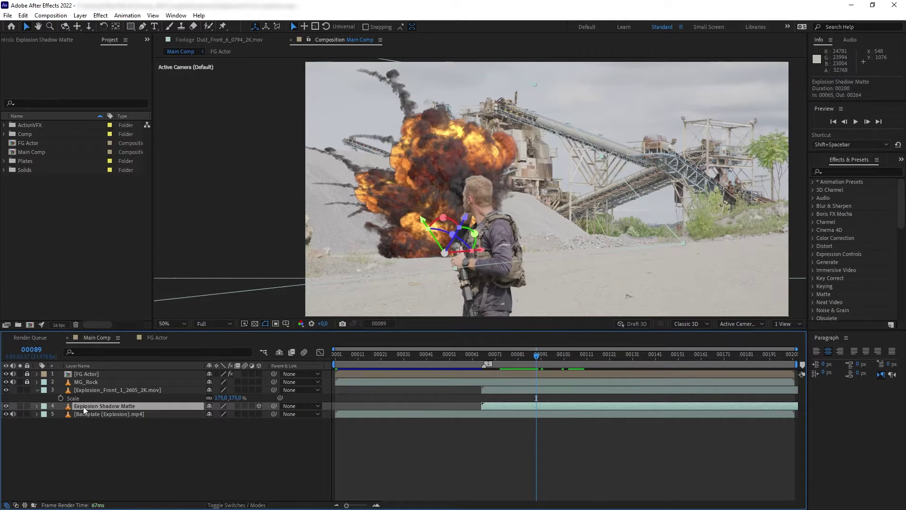
left_click(6, 390)
key("h")
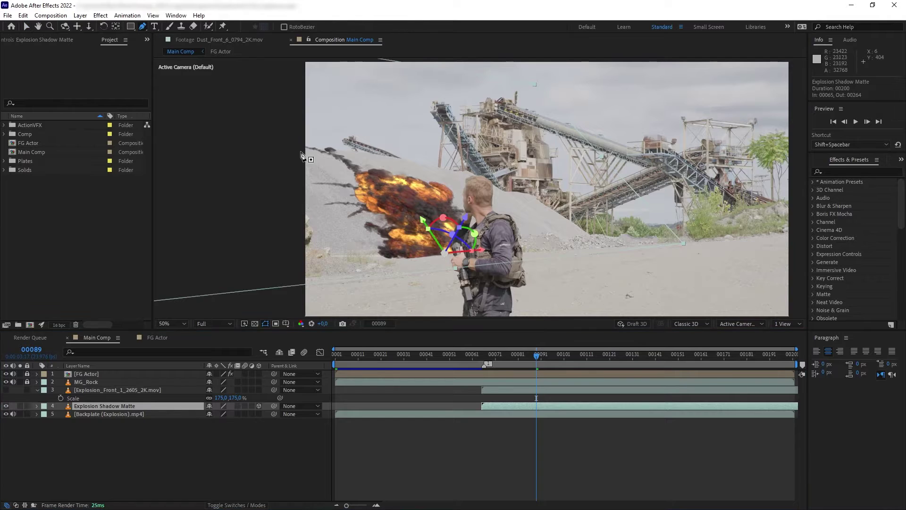
scroll(410, 213, "up", 2)
left_click_drag(409, 213, 449, 221)
key("g")
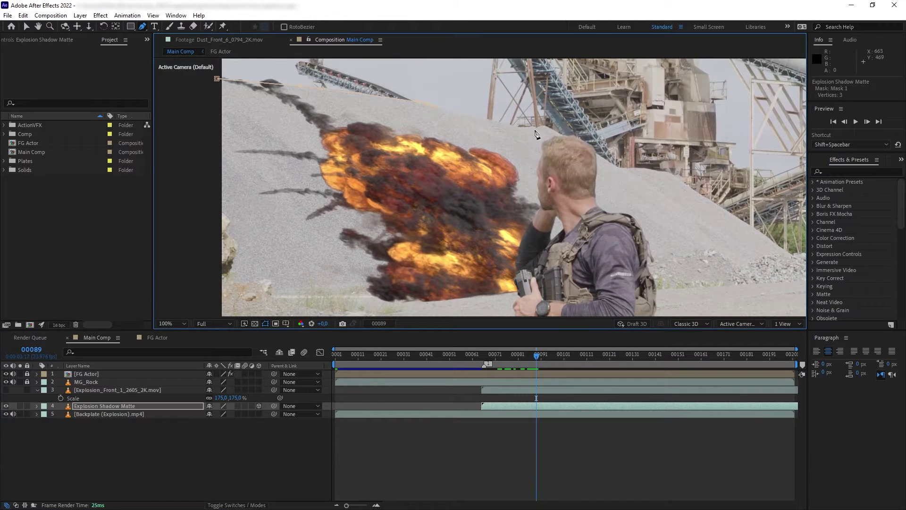
left_click(672, 173)
left_click_drag(672, 173, 617, 166)
left_click(400, 288)
left_click(357, 297)
left_click_drag(361, 298, 451, 306)
left_click(221, 299)
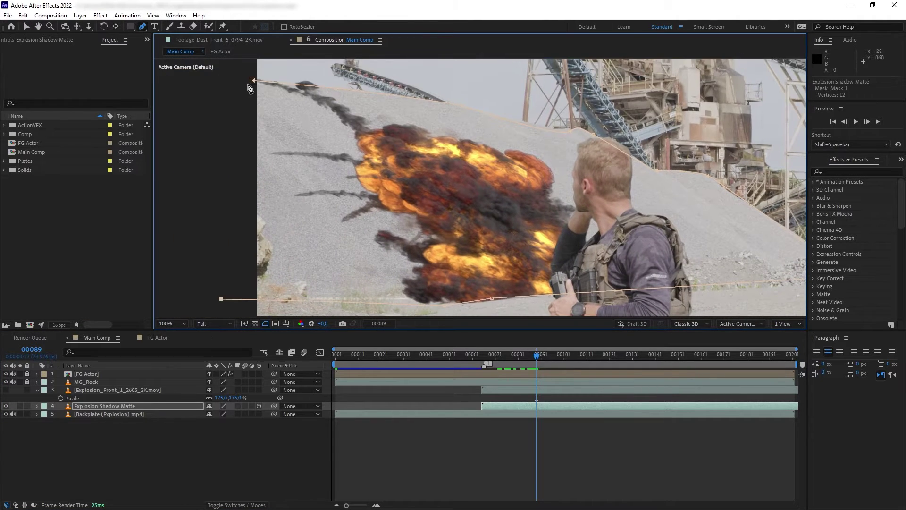
left_click(252, 80)
- Feather the shadow matte's mask by 2 pixels and make the original explosion layer visible again
key("f")
left_click_drag(222, 421, 227, 422)
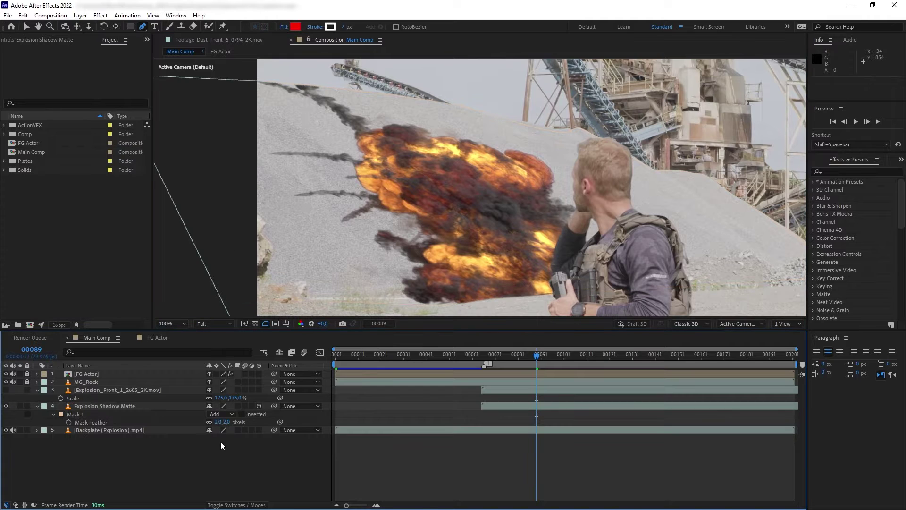
left_click(141, 406)
left_click(7, 390)
scroll(453, 208, "down", 1)
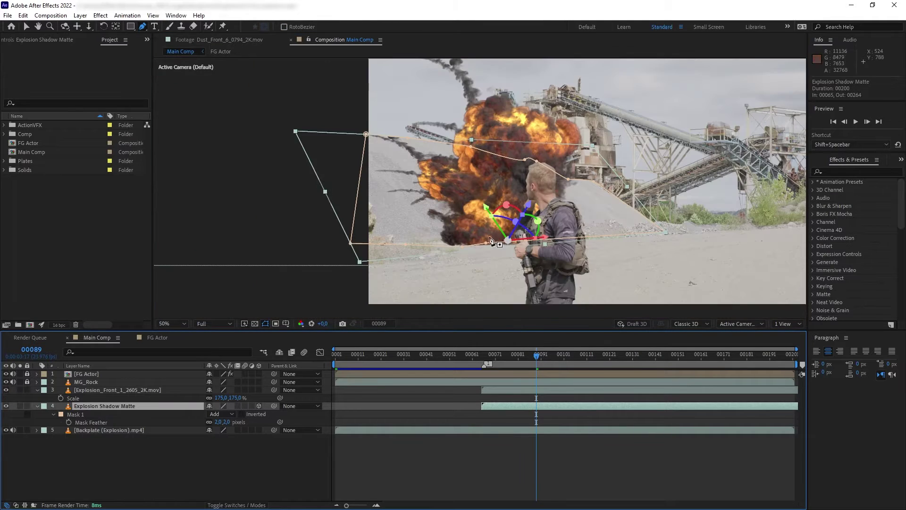
- Apply Fast Box Blur to Explosion Shadow Matte with a blur radius of 5
left_click_drag(472, 198, 389, 220)
key("v")
left_click(855, 171)
type("fast")
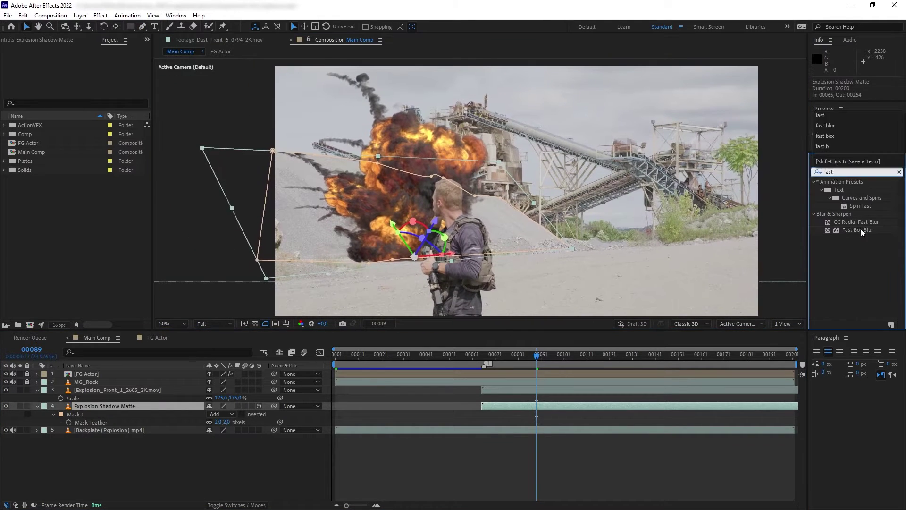
left_click_drag(860, 230, 122, 404)
left_click(87, 68)
type("5")
key("Return")
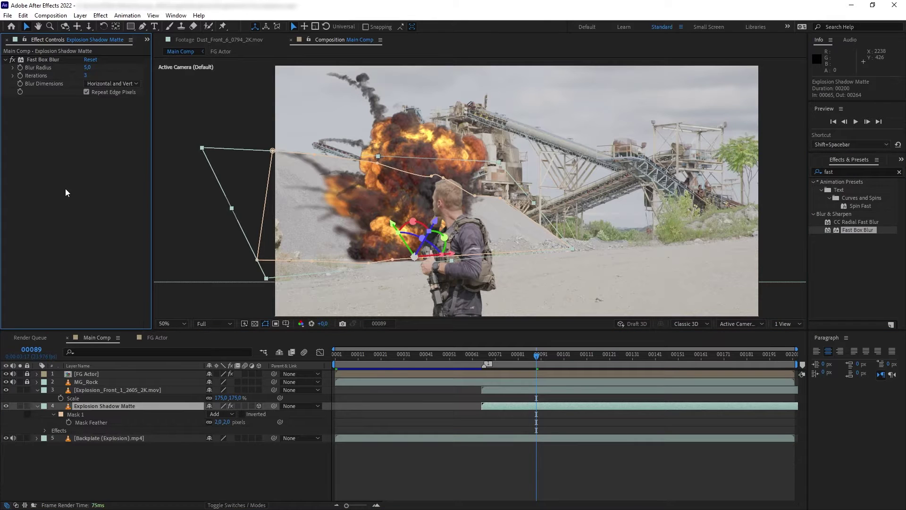
- Create an adjustment layer named Explosion Shadow and place it directly beneath Explosion Shadow Matte
left_click(80, 16)
mouse_move(94, 24)
left_click(251, 90)
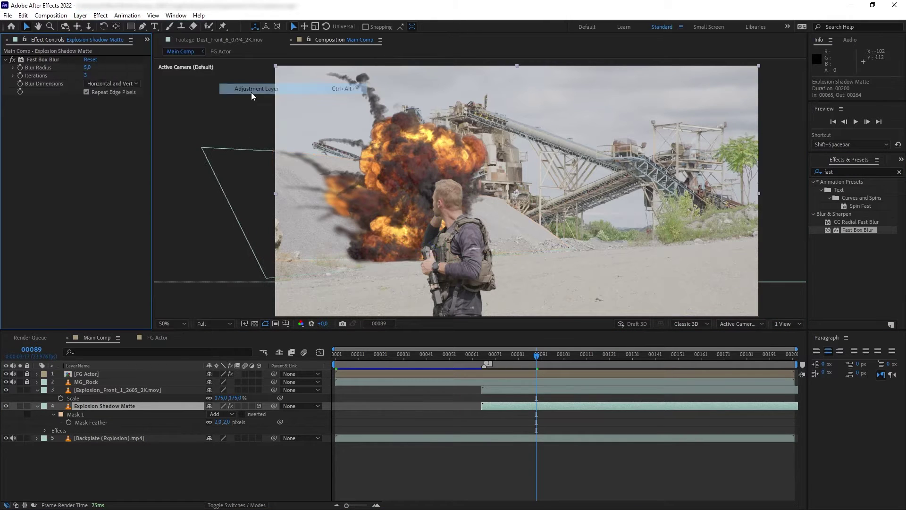
right_click(123, 405)
left_click(137, 390)
type("Explosion Shadow")
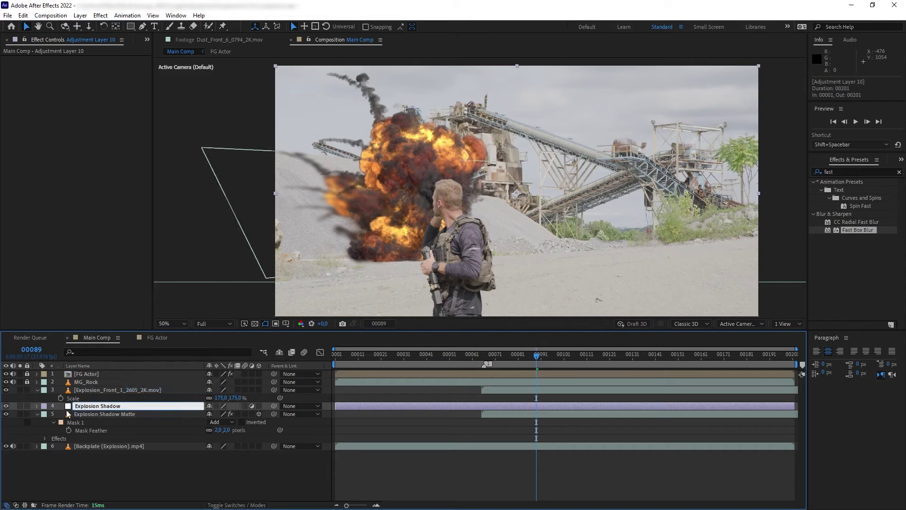
key("Return")
left_click_drag(68, 409, 86, 421)
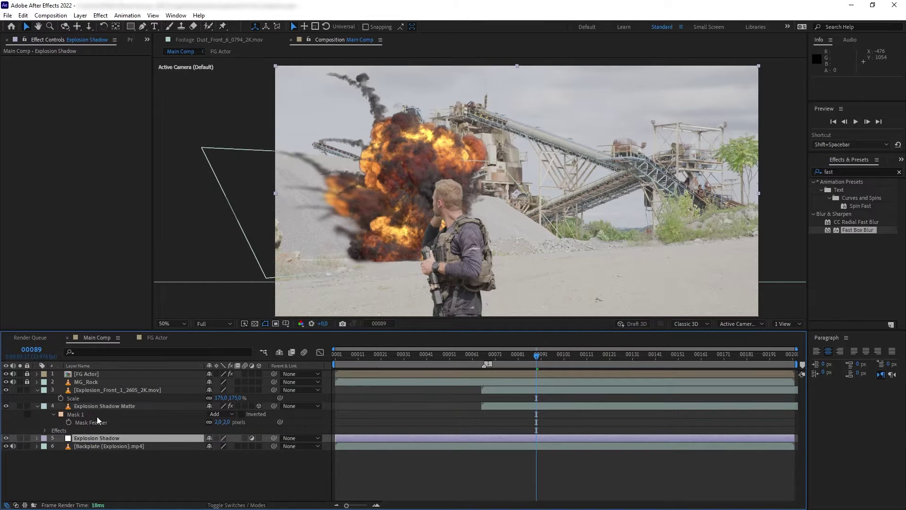
left_click(38, 406)
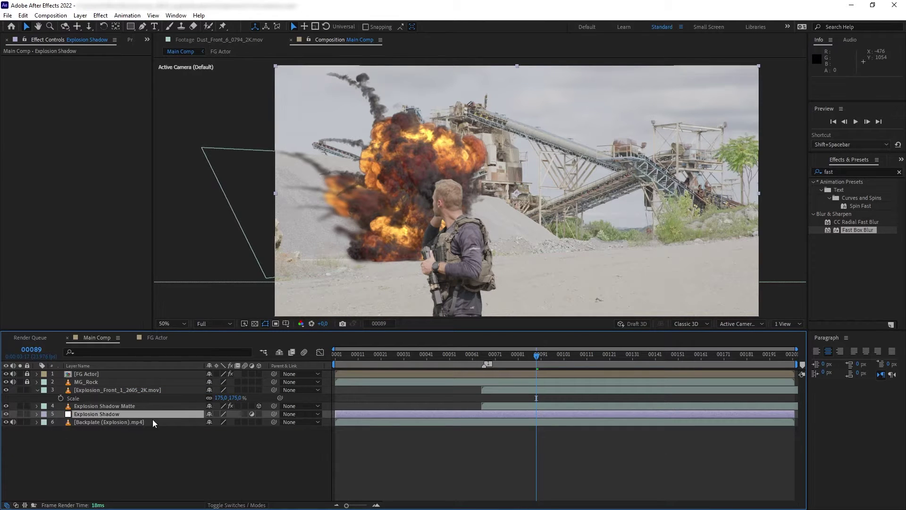
- Set the Explosion Shadow layer's track matte to Alpha Matte "Explosion Shadow Matte"
left_click(239, 505)
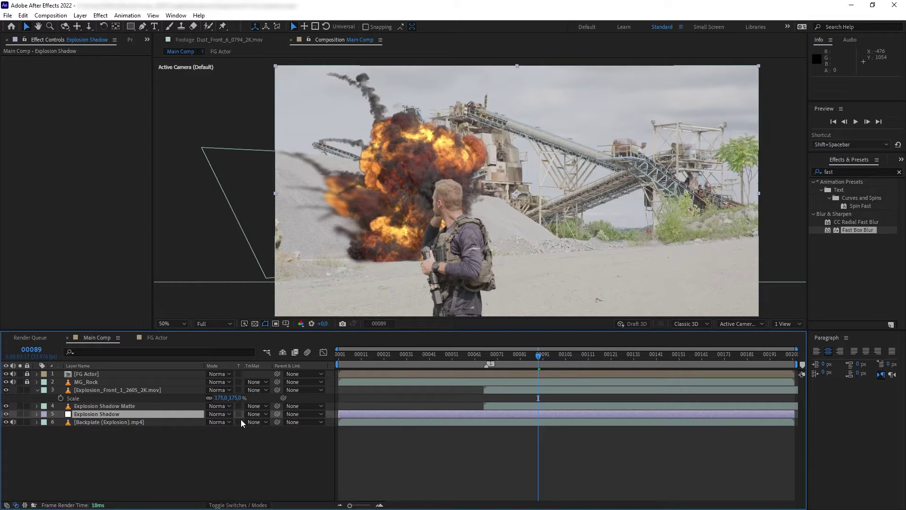
left_click(259, 414)
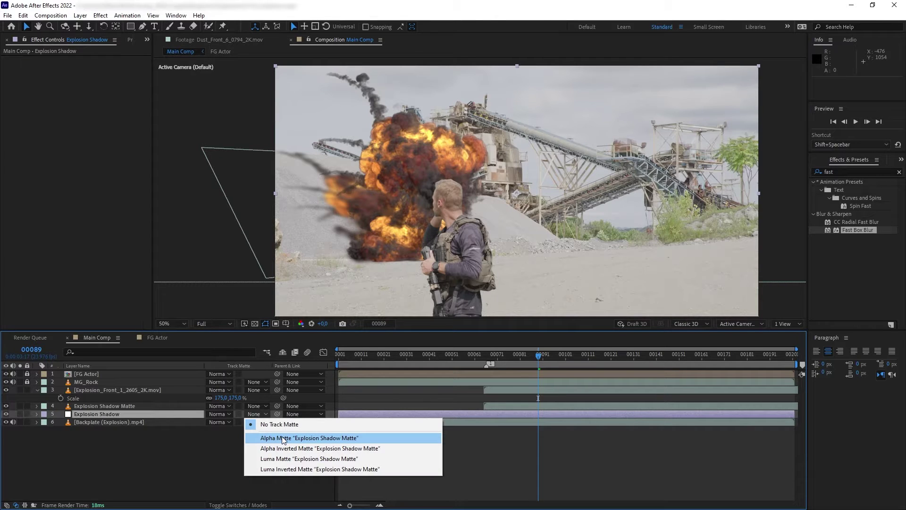
left_click(282, 437)
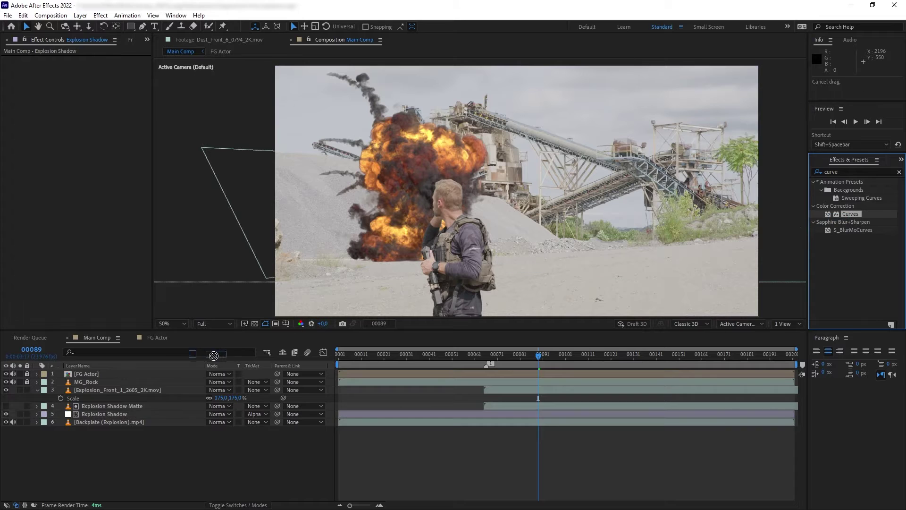
- Apply Curves to Explosion Shadow and pull the RGB white point down to just over half to darken the shadow on the hill
left_click_drag(850, 214, 118, 414)
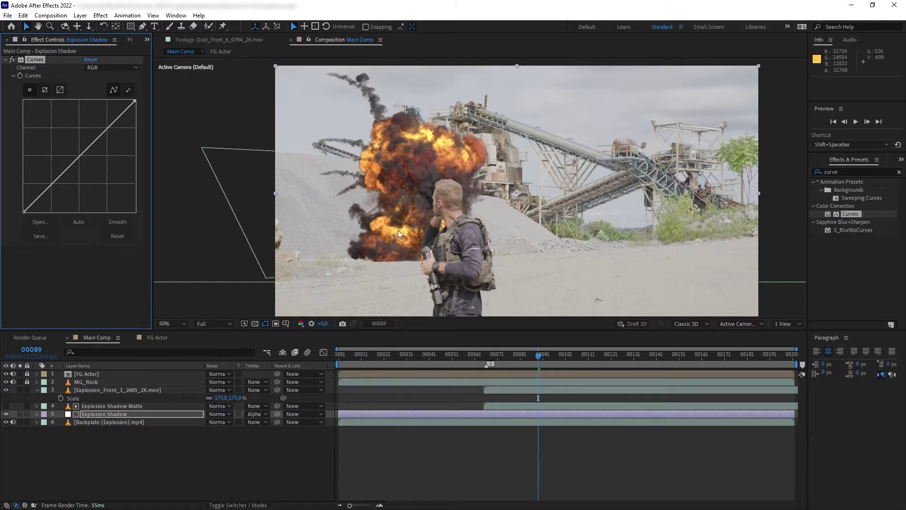
key("/")
left_click_drag(298, 286, 453, 250)
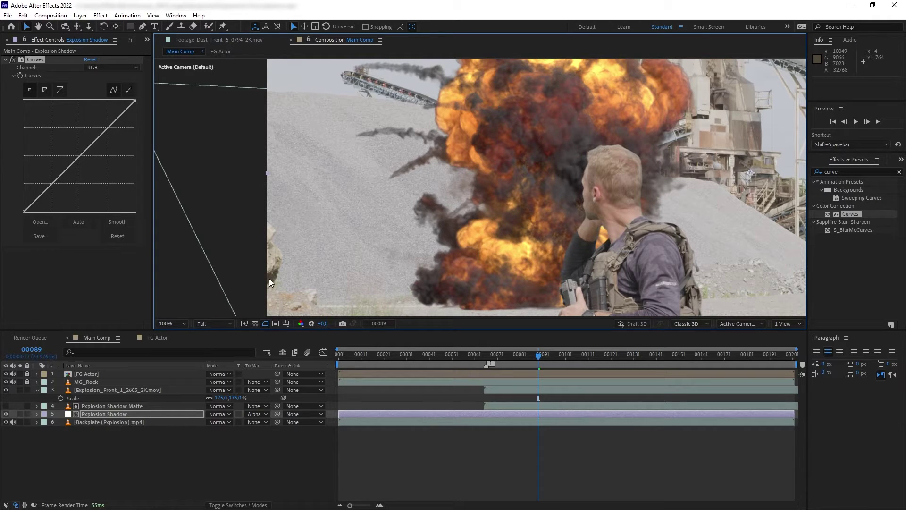
left_click_drag(135, 101, 136, 145)
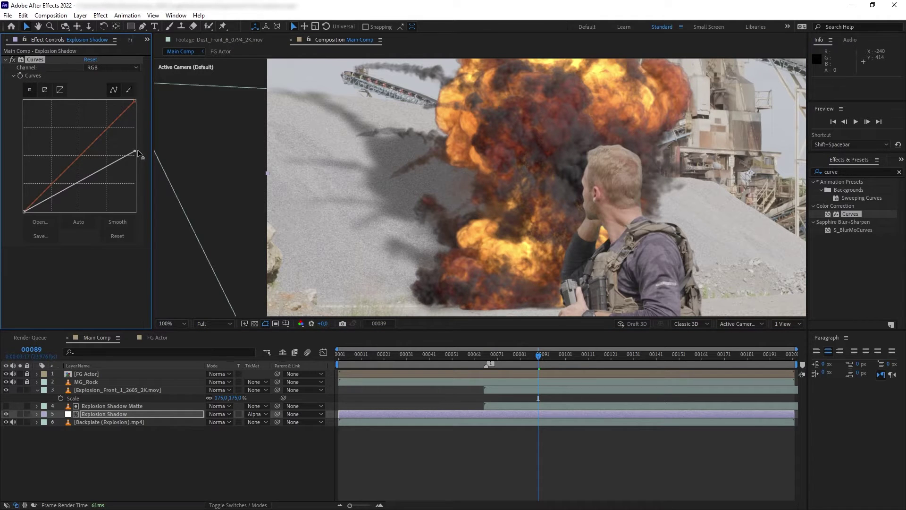
- Tint the shadow by slightly lowering the white points of the Blue and Red curves
left_click(121, 67)
left_click(122, 109)
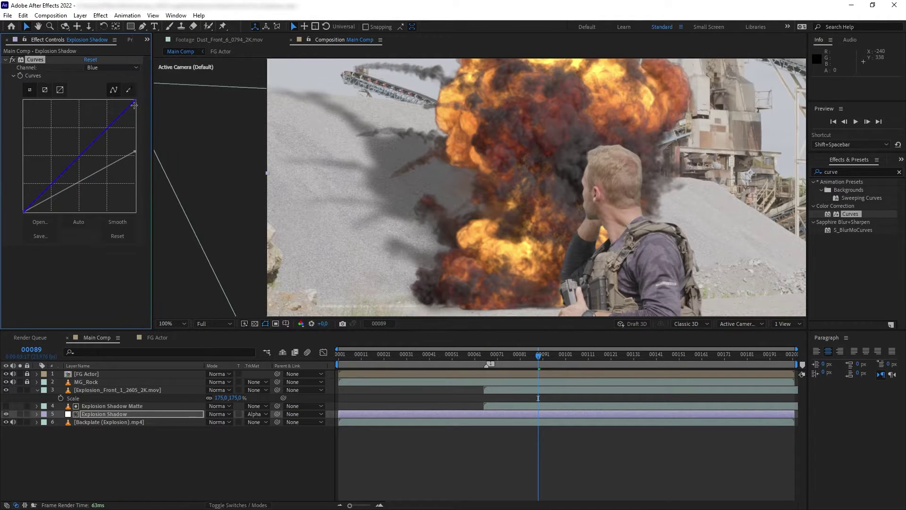
left_click_drag(135, 101, 138, 104)
left_click(113, 68)
left_click(119, 84)
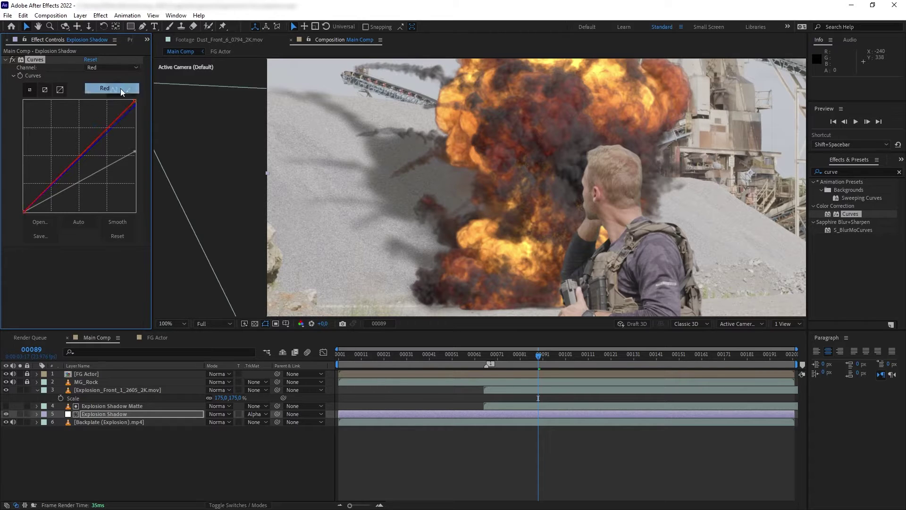
left_click_drag(133, 103, 136, 106)
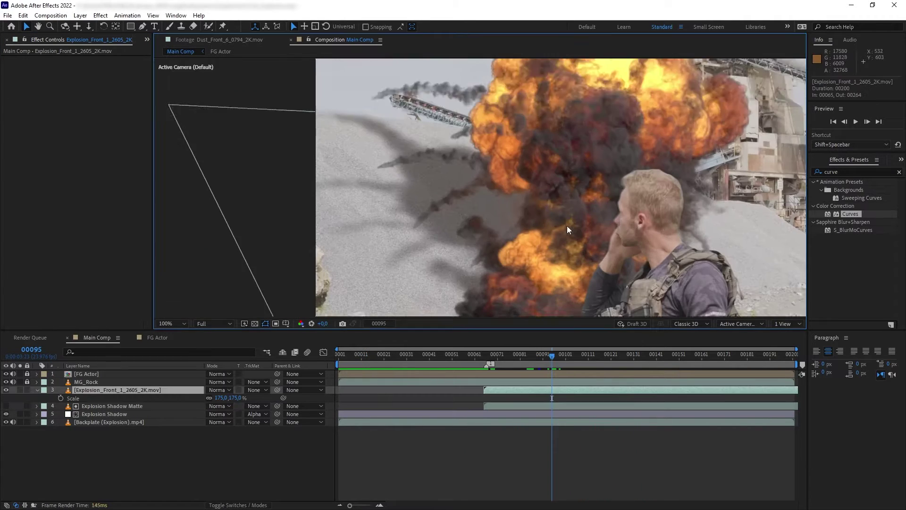
- Apply Curves to the Explosion_Front_1_2605_2K.mov layer, lifting the RGB black point slightly and pulling the midtones down a little
left_click_drag(568, 228, 517, 156)
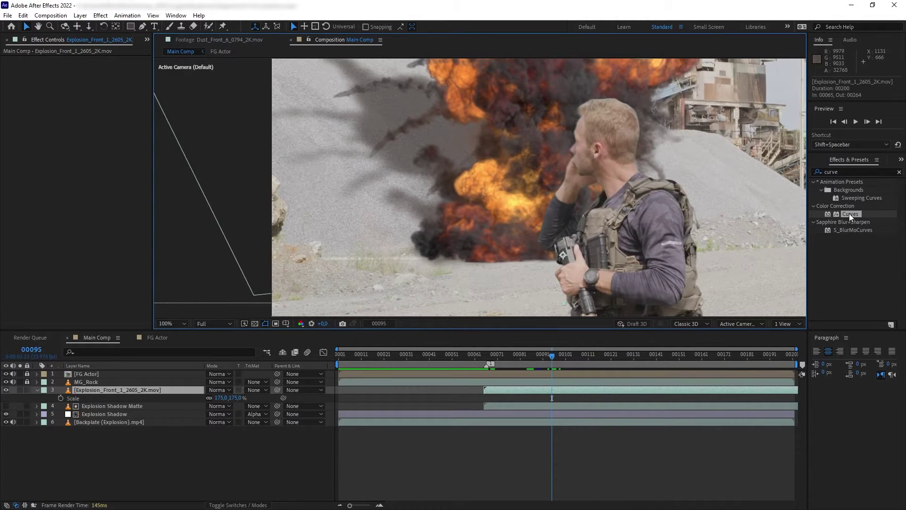
left_click_drag(848, 213, 93, 389)
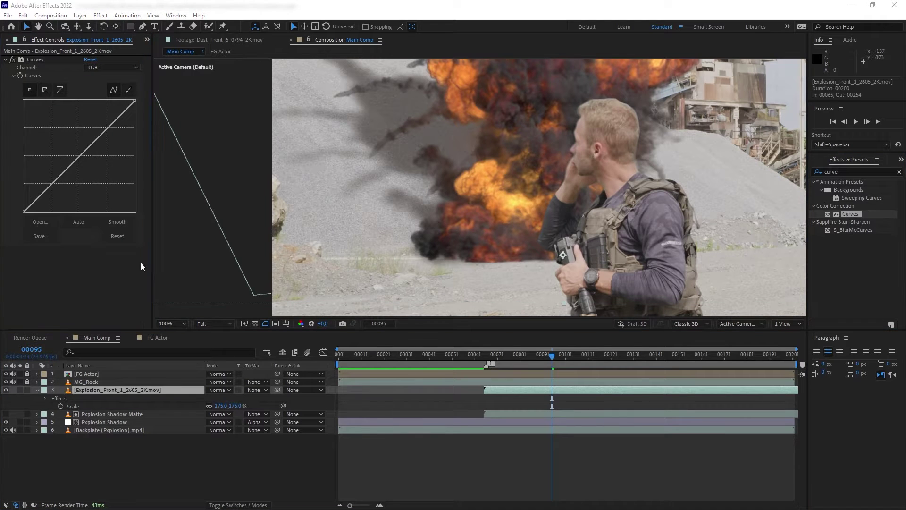
left_click_drag(25, 211, 21, 205)
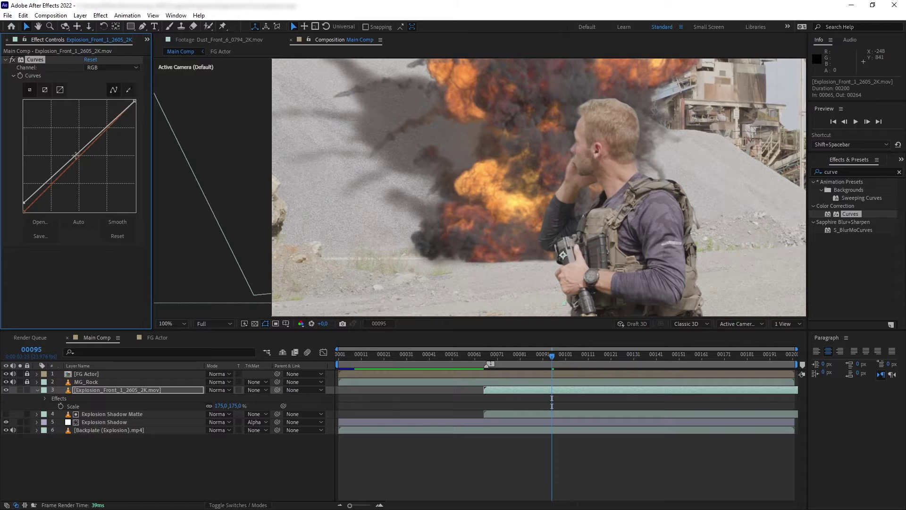
left_click_drag(76, 156, 80, 157)
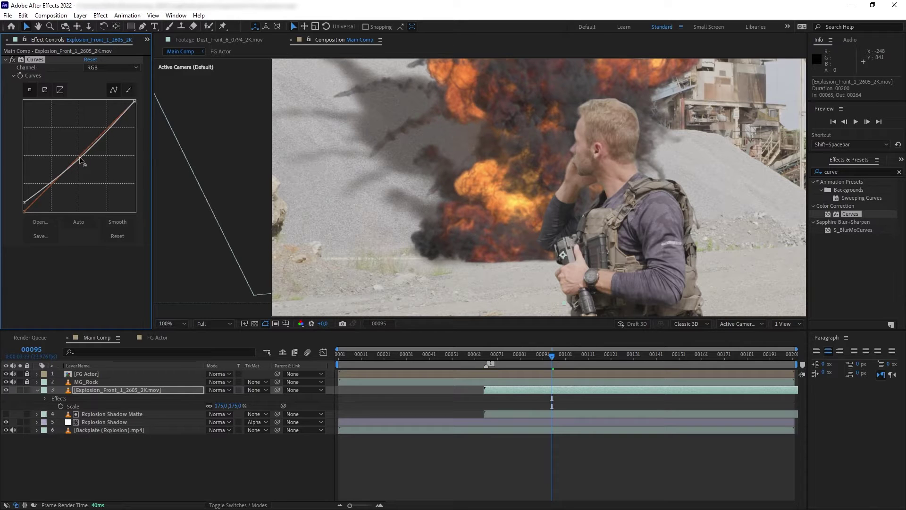
- Raise the black point of the explosion's Red curve slightly to warm its shadows
left_click(112, 68)
left_click(94, 88)
left_click_drag(24, 211, 24, 208)
- Apply Hue/Saturation to the explosion layer and lower its Master Saturation to -34
left_click(833, 172)
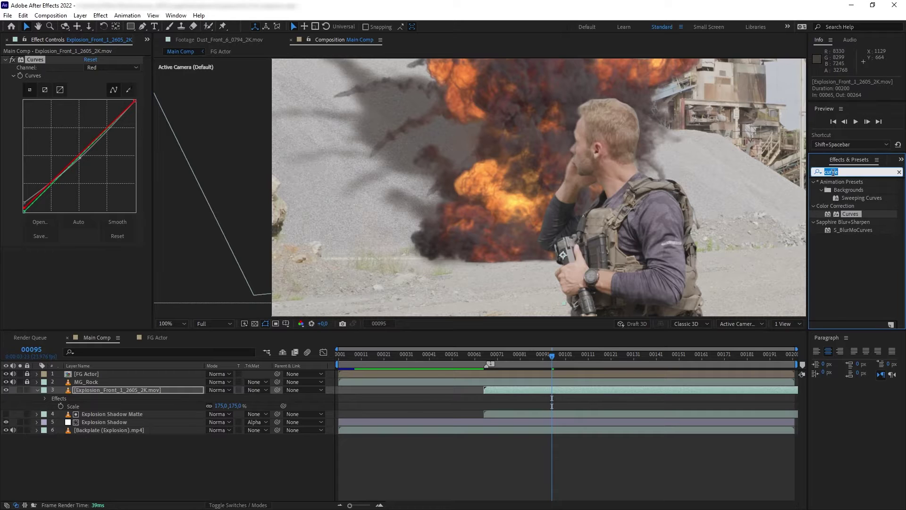
type("hue")
left_click_drag(858, 221, 62, 273)
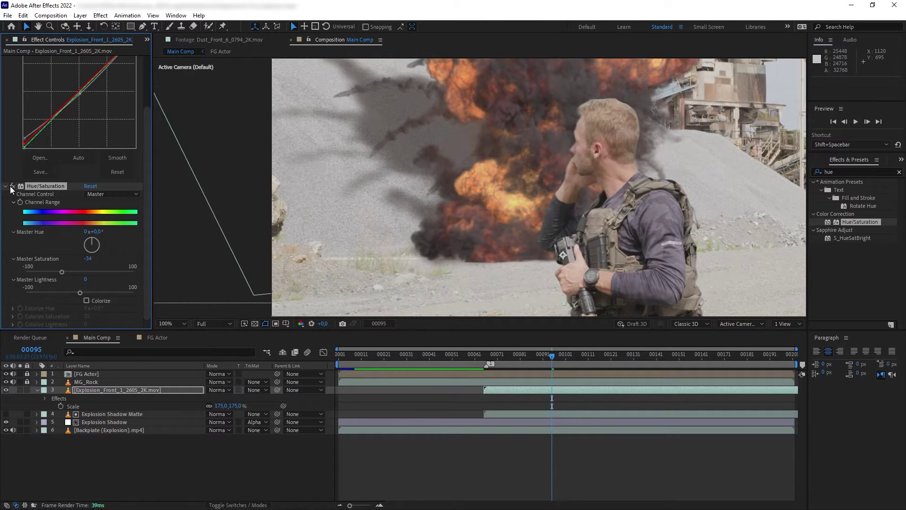
scroll(489, 239, "down", 2)
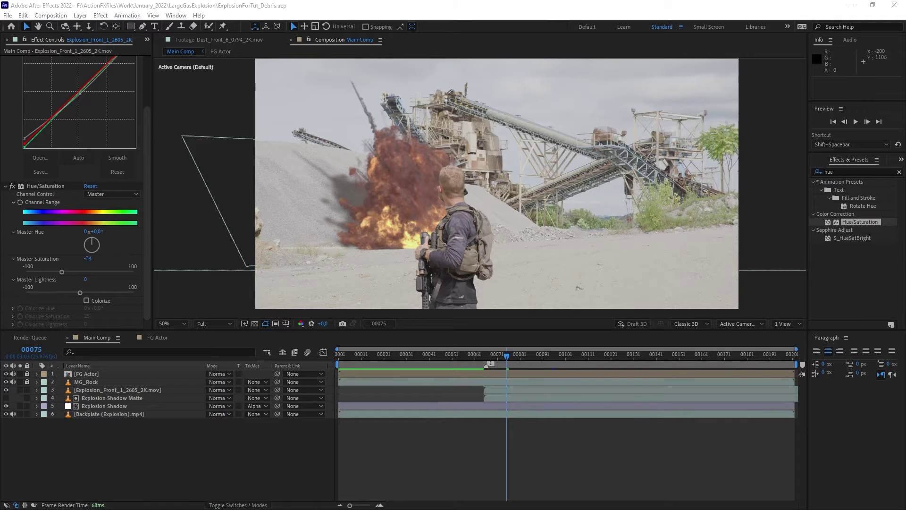
- Create a single new composition from the Exploding Debris Front_9 Beauty and Shadow clips in the ActionVFX folder
left_click(146, 40)
left_click(161, 61)
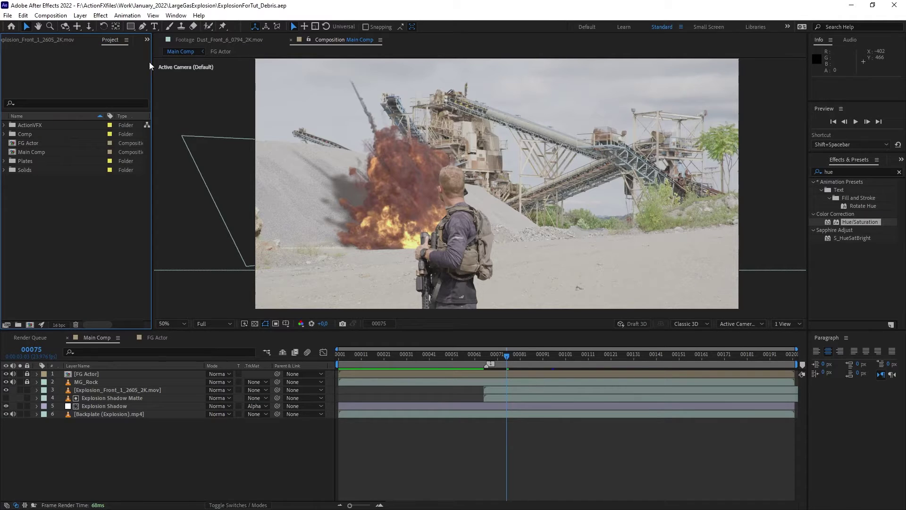
left_click(4, 125)
left_click(14, 152)
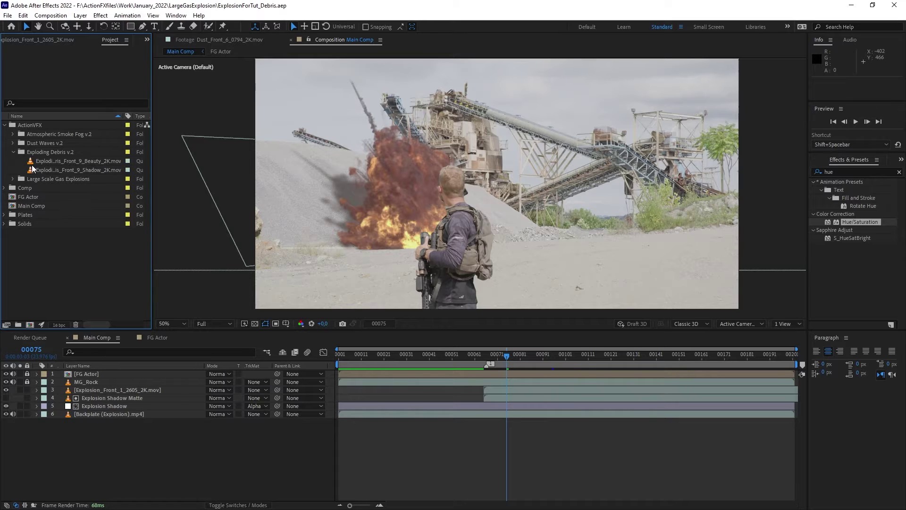
left_click(78, 162)
left_click(78, 169, "shift")
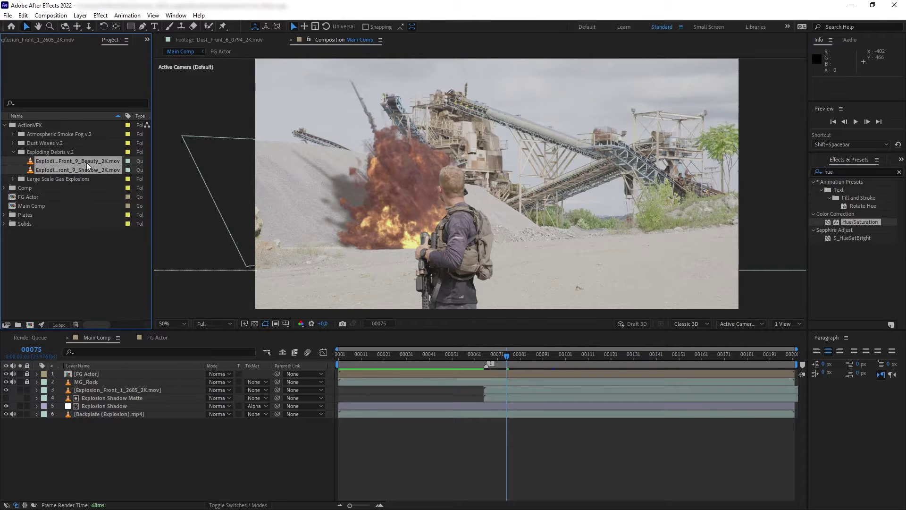
left_click_drag(87, 163, 31, 324)
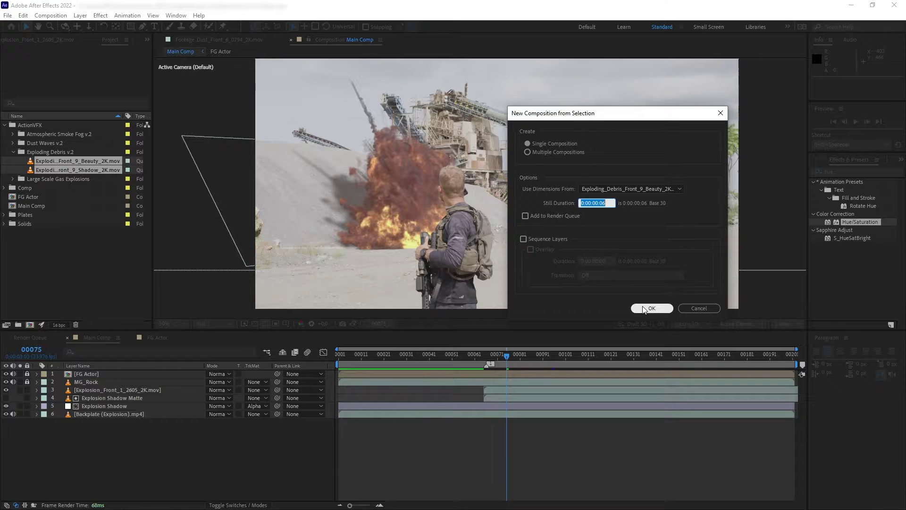
left_click(470, 439)
- Rename the new debris composition to Debris in its composition settings
right_click(270, 339)
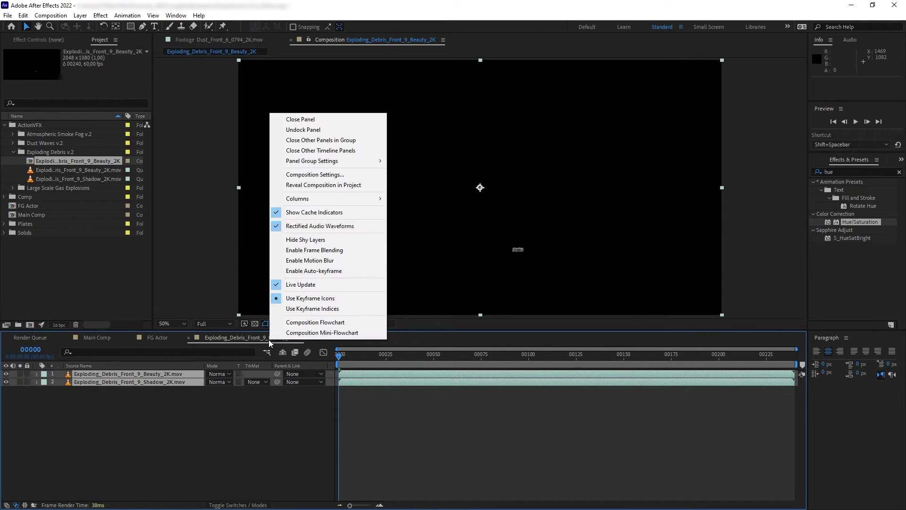
left_click(315, 174)
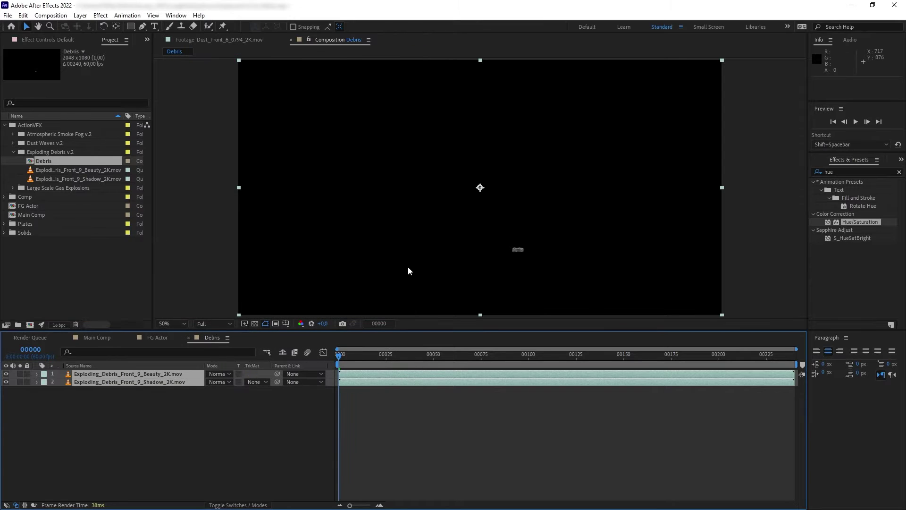
left_click(408, 266)
- Inspect the debris burst over the transparency grid by scrubbing through it and soloing the Beauty and Shadow layers one at a time
left_click(253, 324)
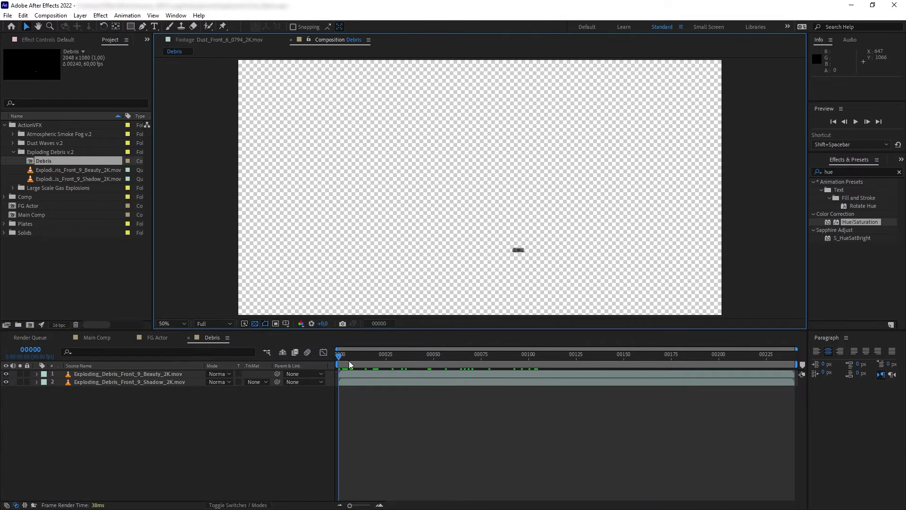
left_click_drag(349, 361, 491, 323)
left_click(20, 374)
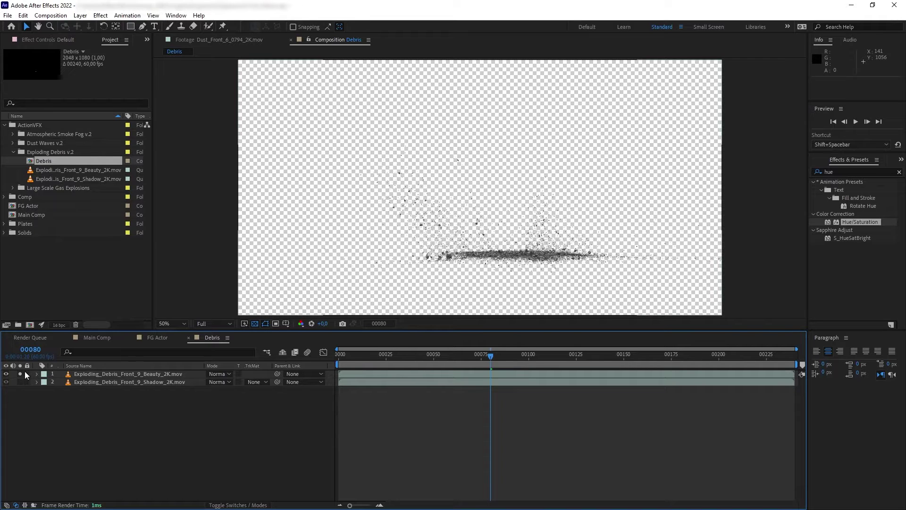
left_click(20, 374)
left_click(19, 381)
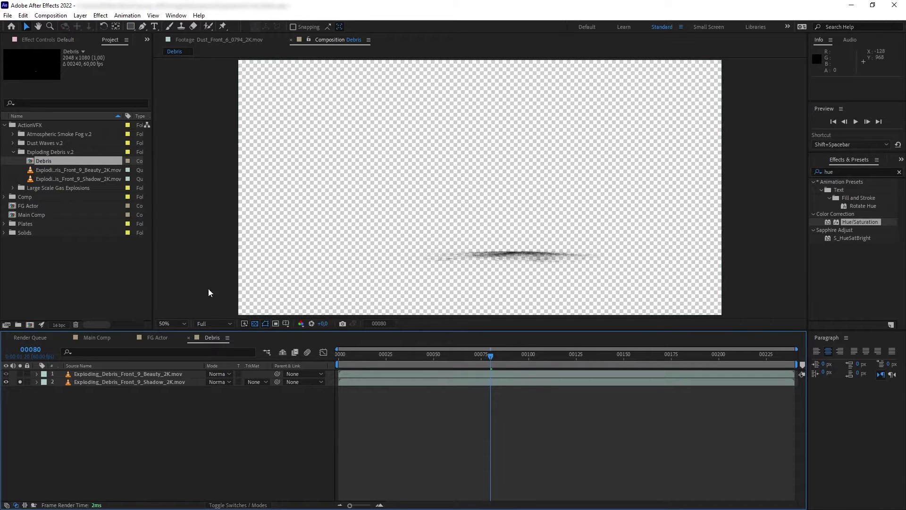
left_click(20, 382)
left_click_drag(491, 355, 339, 362)
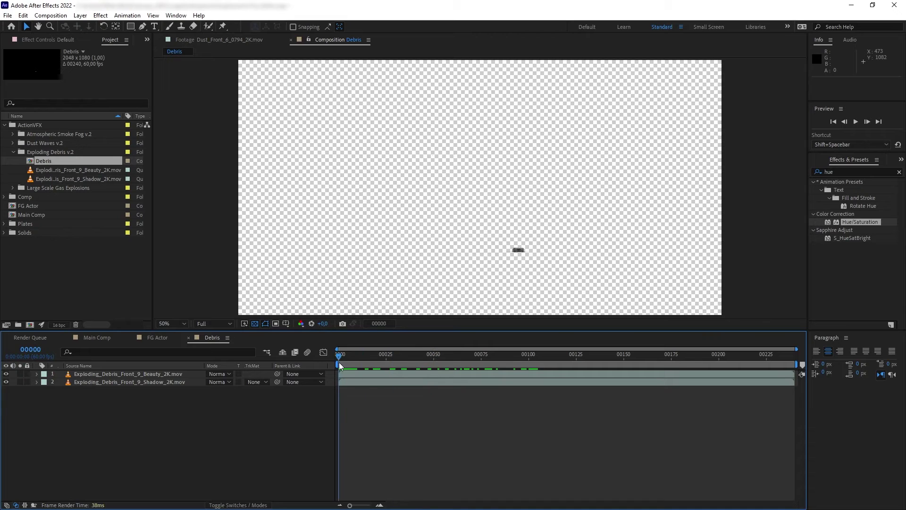
- Place the Debris composition in Main Comp between MG_Rock and the explosion layer, starting at frame 63
left_click(96, 337)
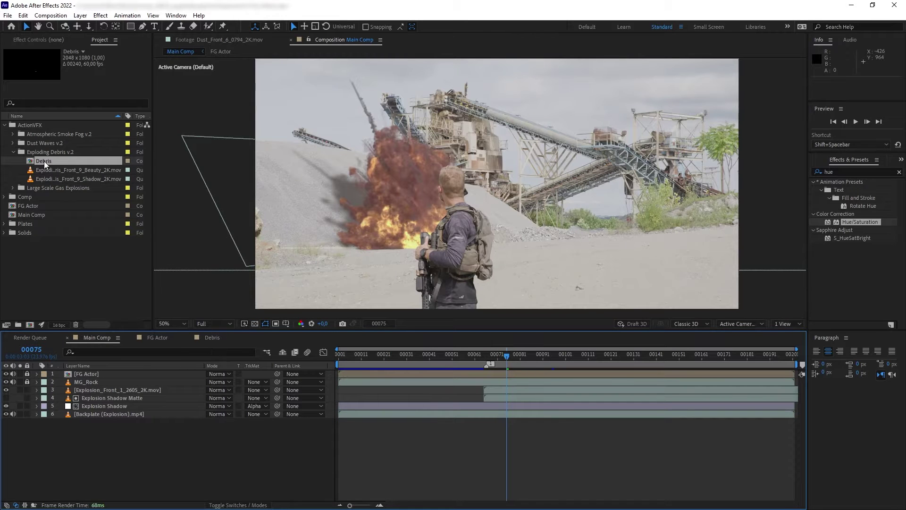
left_click_drag(44, 161, 104, 387)
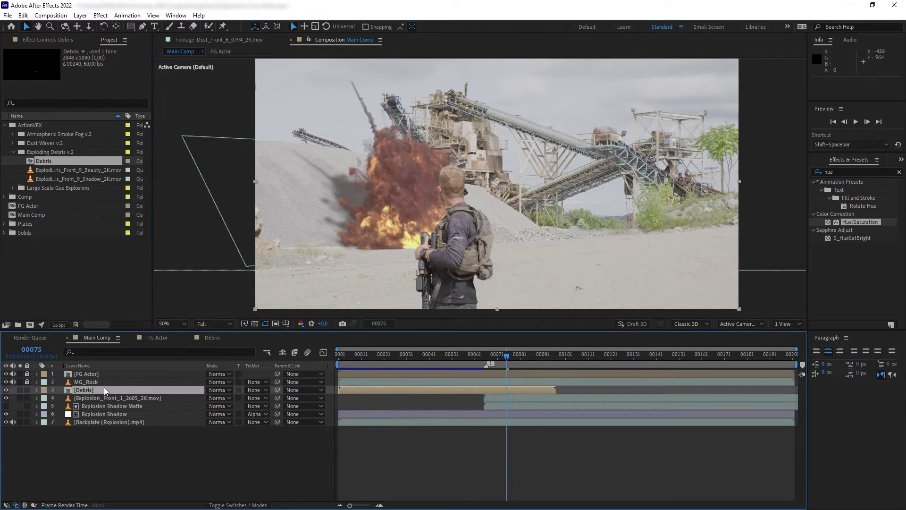
scroll(378, 254, "up", 1)
left_click_drag(642, 237, 372, 243)
left_click_drag(350, 389, 490, 386)
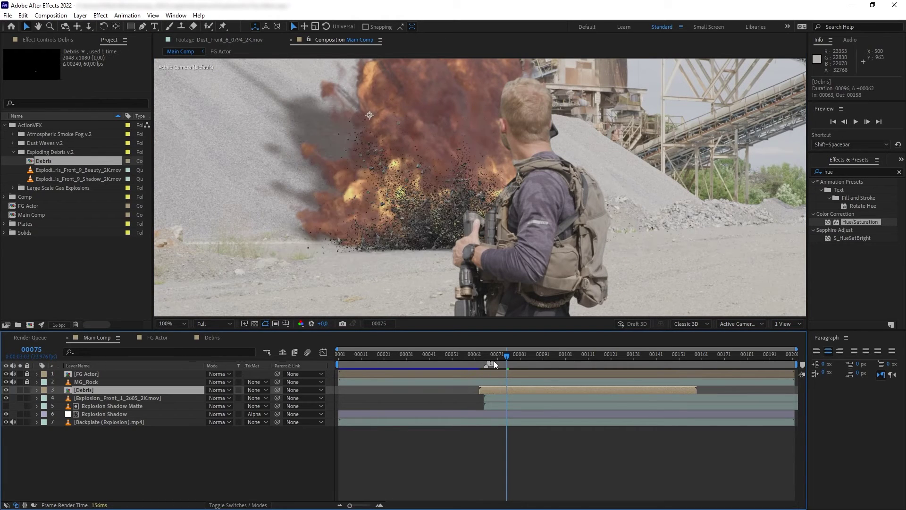
- Move the Debris layer's anchor point to the base of the debris burst and scale the layer to 115%
left_click(486, 355)
scroll(392, 168, "down", 1)
left_click_drag(409, 152, 446, 217)
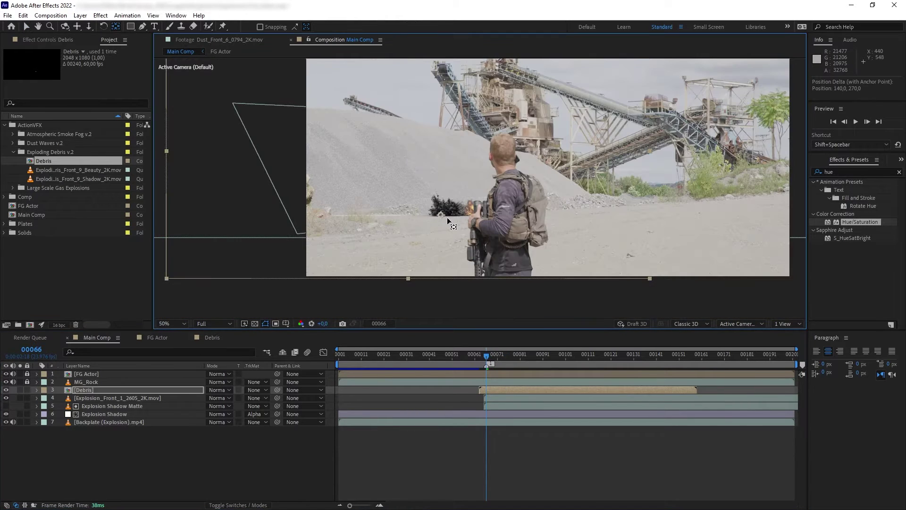
scroll(447, 215, "up", 2)
key("s")
left_click(235, 398)
type("1")
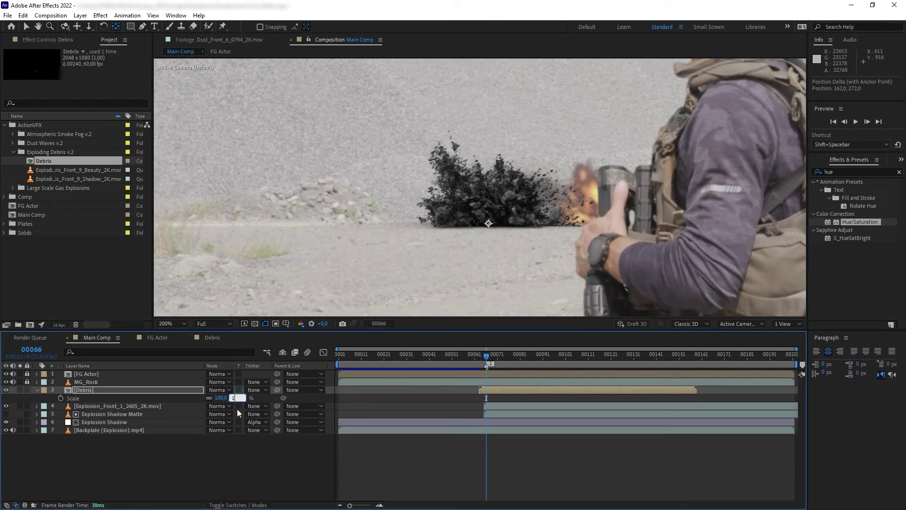
type("15")
key("Return")
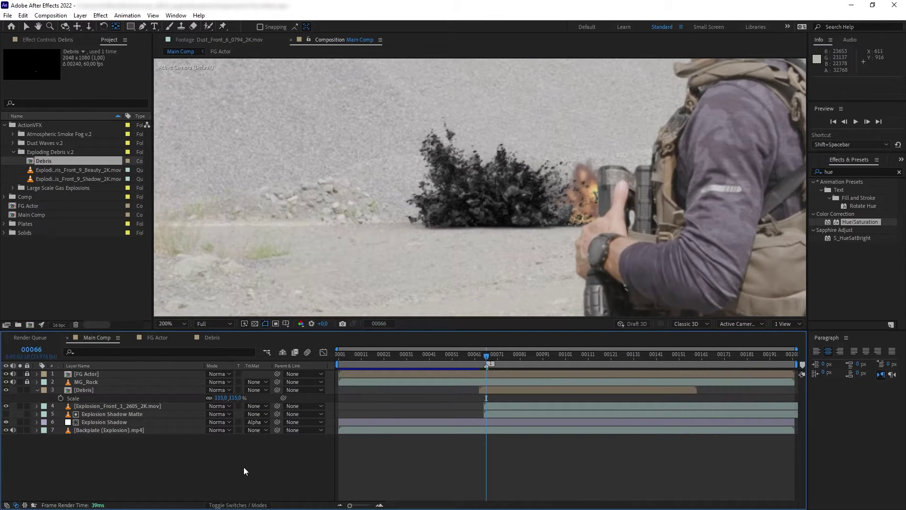
- Trim the first two frames off the Debris layer, start it at frame 66 and play back the shot
left_click(484, 354)
left_click(500, 391)
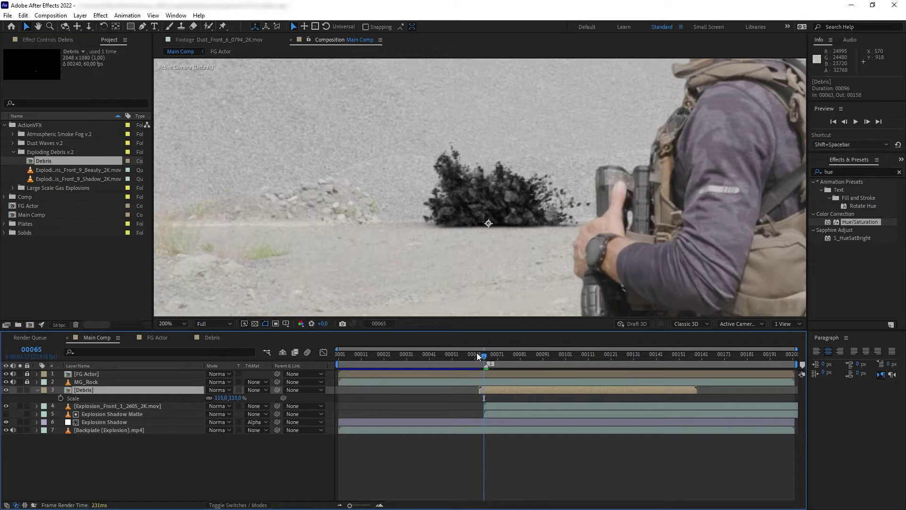
left_click(558, 260)
key("Page_Up")
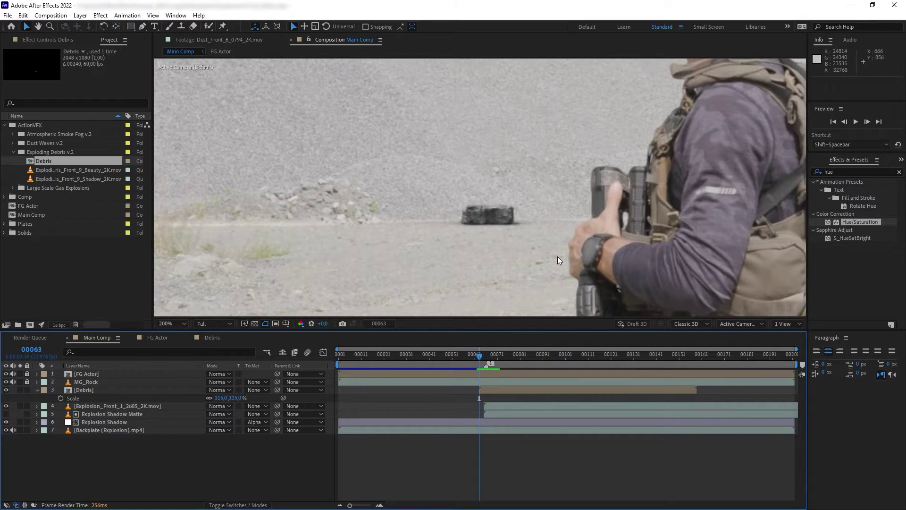
key("Page_Down")
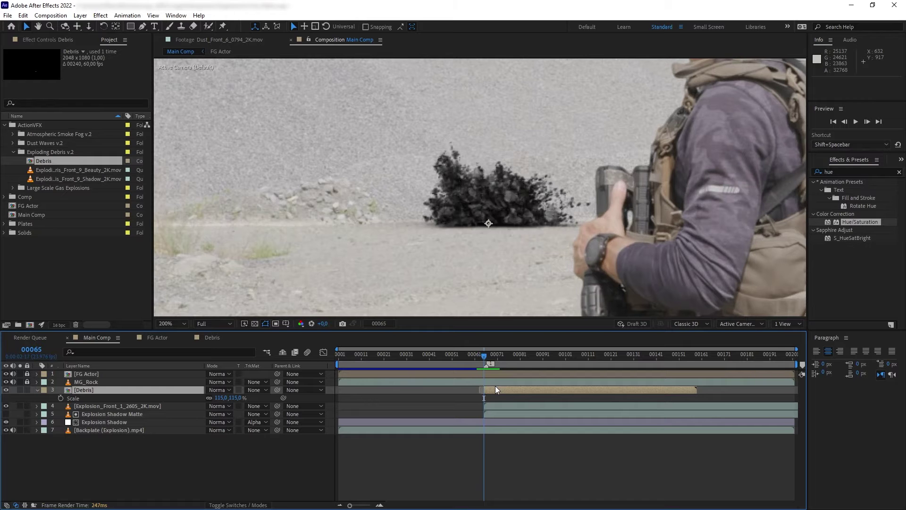
key("space")
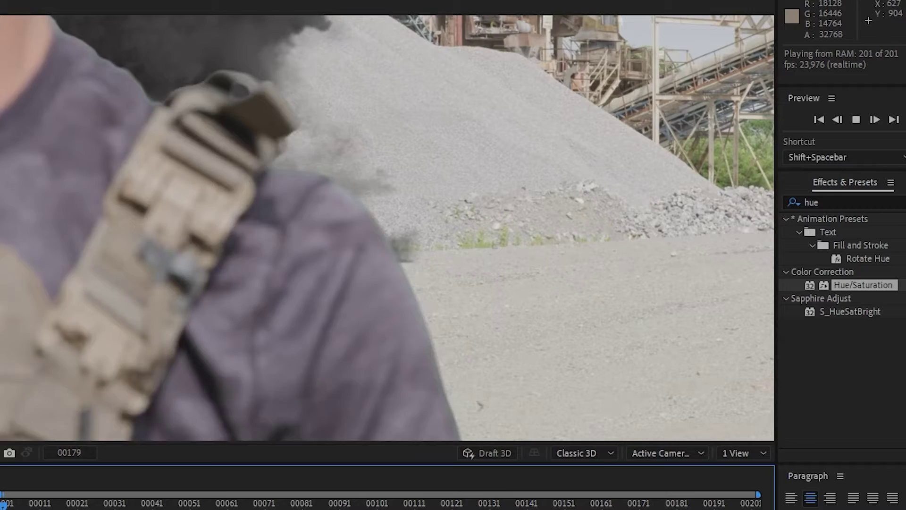
key("space")
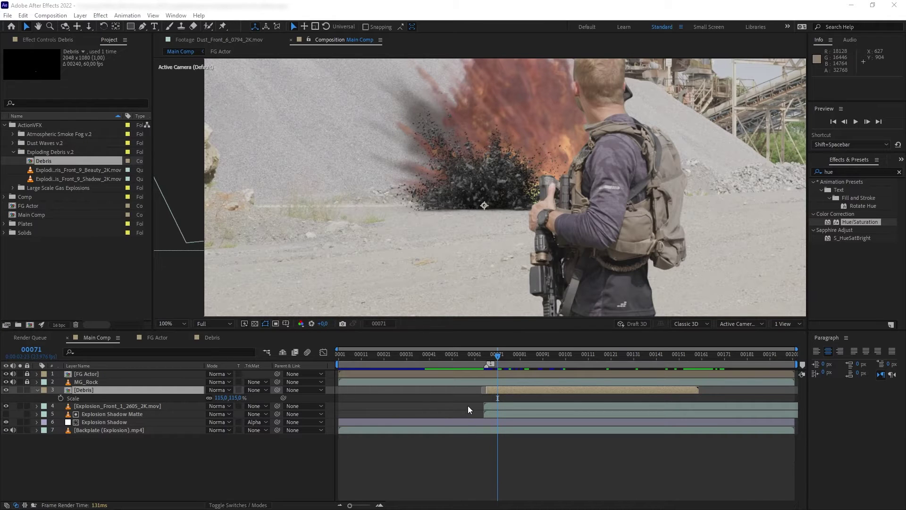
- Show the Stretch column and time-stretch the Debris layer to a factor of 65%, holding its in-point
right_click(156, 365)
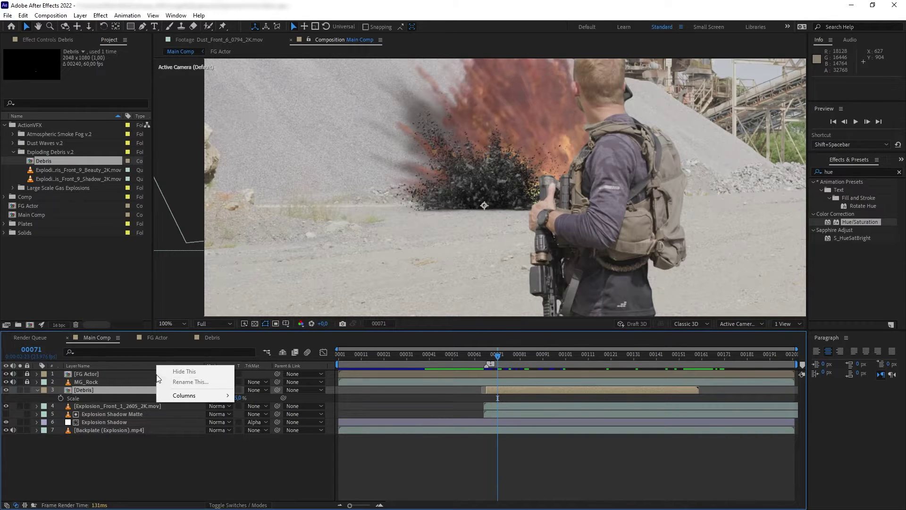
mouse_move(173, 396)
left_click(278, 396)
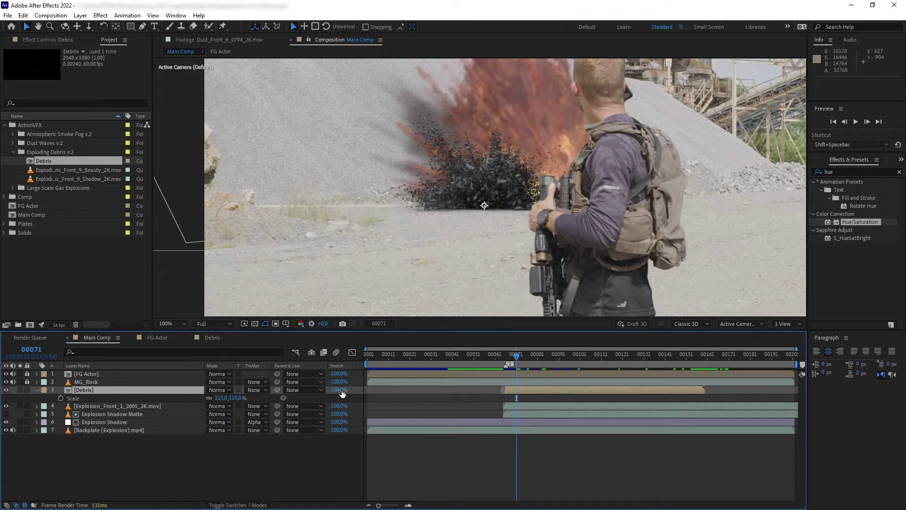
left_click(340, 391)
type("65")
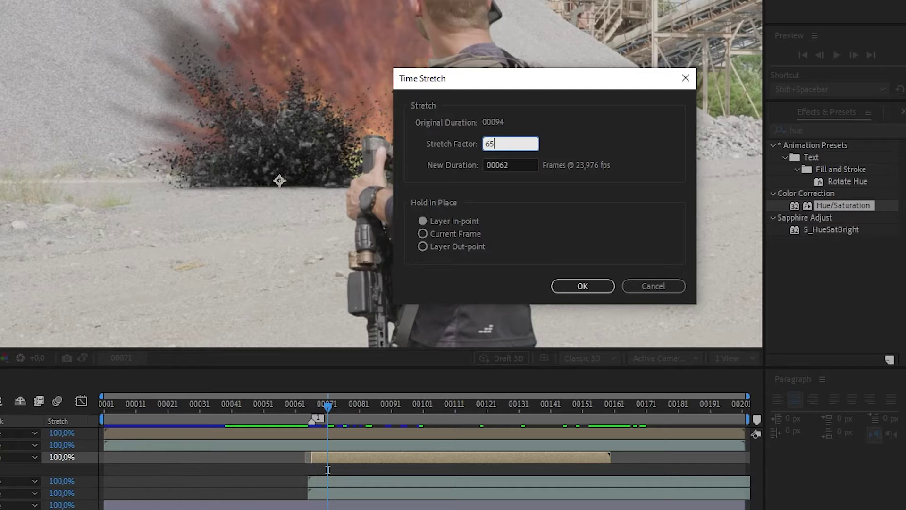
key("Return")
left_click(501, 409)
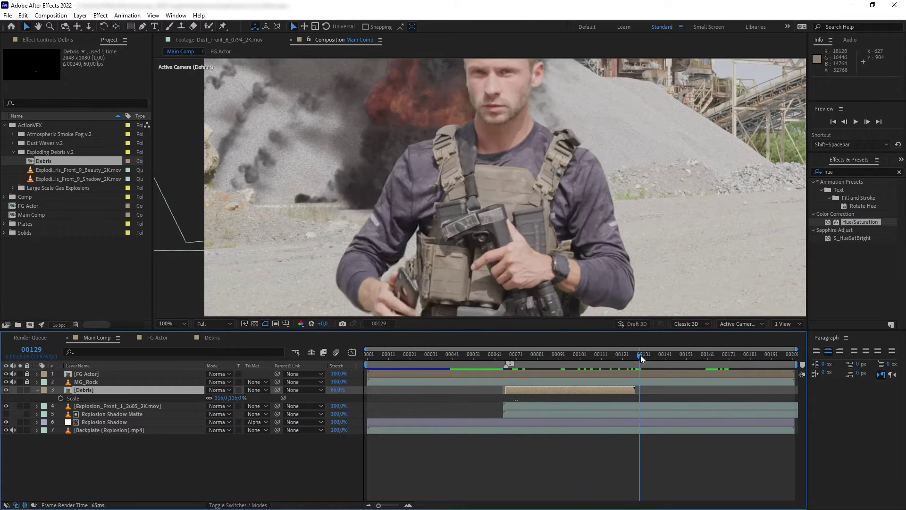
- Freeze the Debris layer on its last frame so the fallen debris holds to the end of Main Comp
right_click(629, 391)
mouse_move(710, 179)
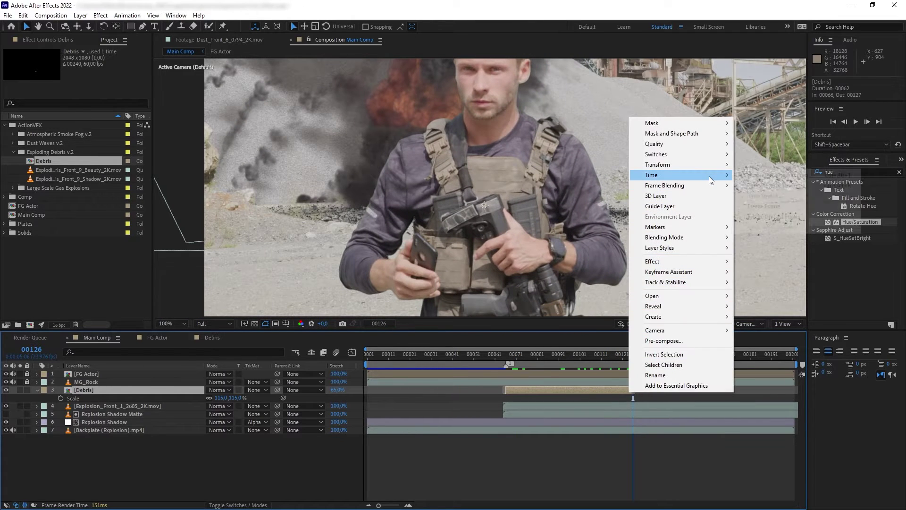
left_click(783, 216)
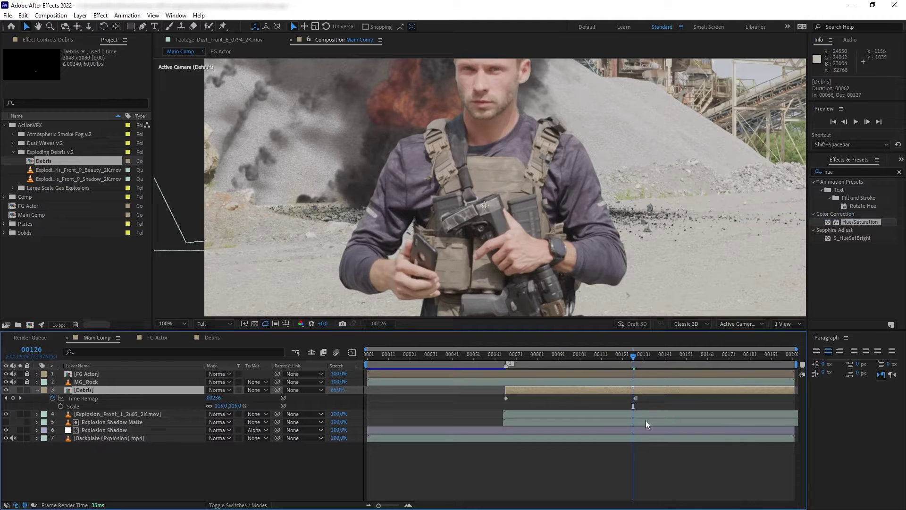
- Apply Gaussian Blur to the Debris layer at frame 72 with a Blurriness of 2
left_click_drag(633, 355, 519, 362)
type("ugauss")
left_click_drag(859, 190, 94, 391)
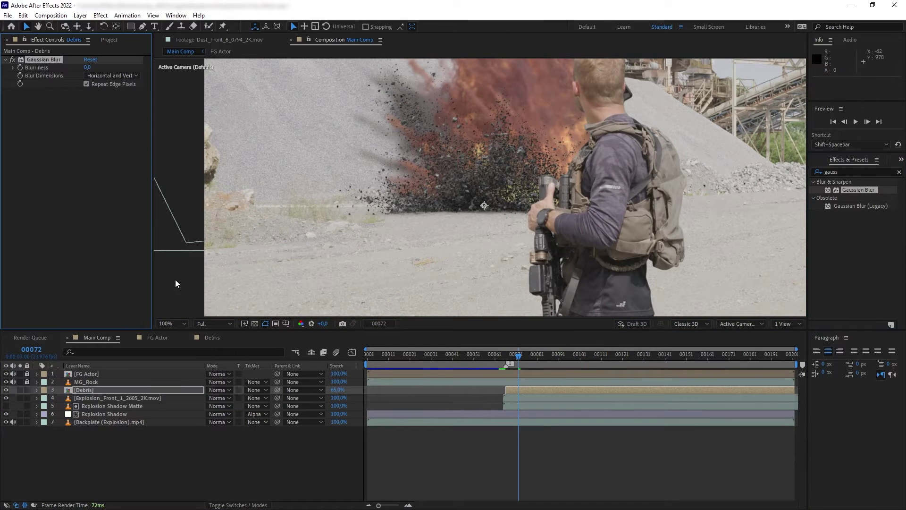
left_click_drag(88, 69, 96, 98)
left_click(103, 139)
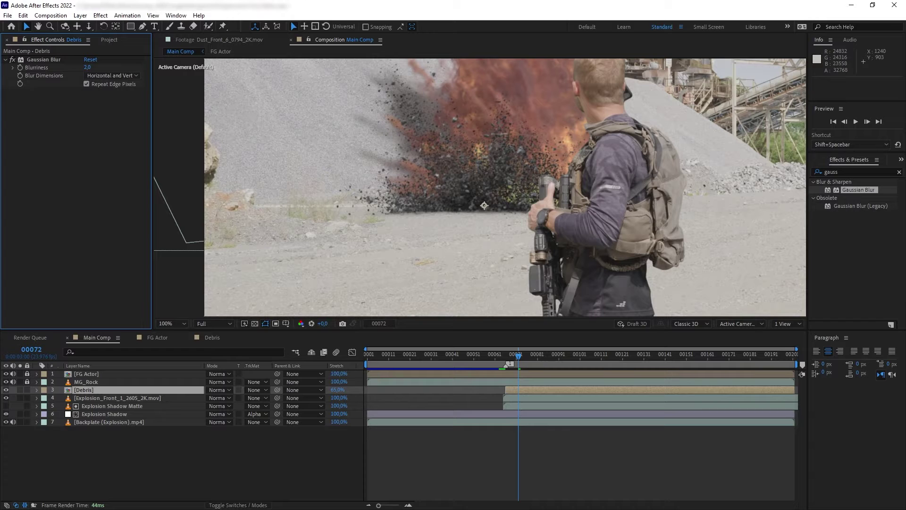
- Open the Debris precomp and dock its viewer beside the Main Comp viewer
scroll(591, 230, "down", 2)
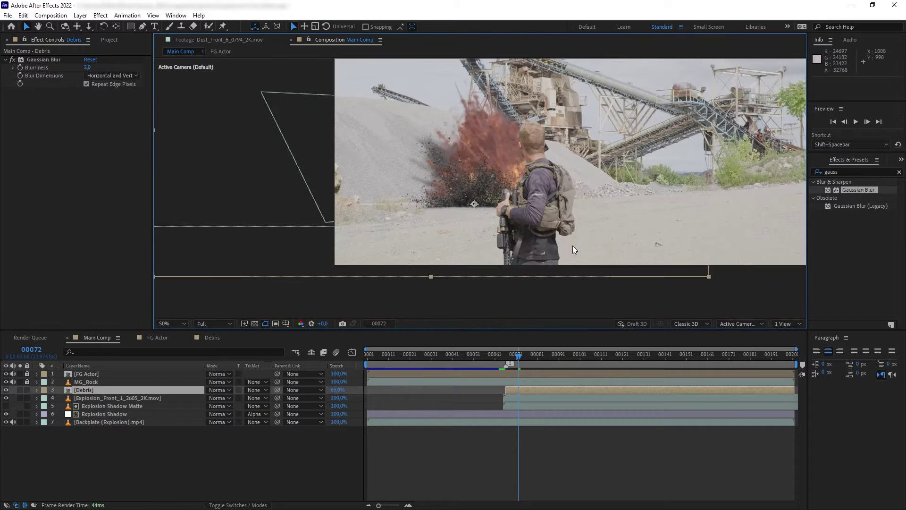
left_click_drag(575, 249, 576, 282)
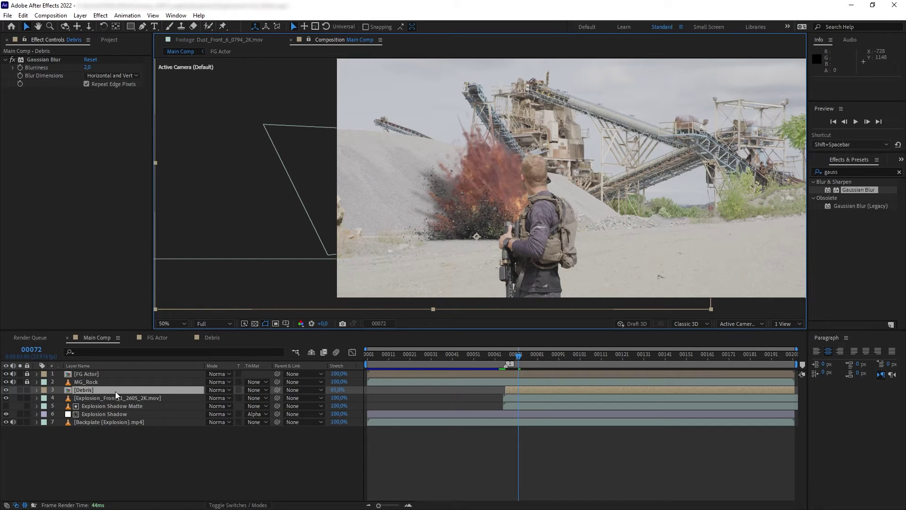
double_click(115, 392)
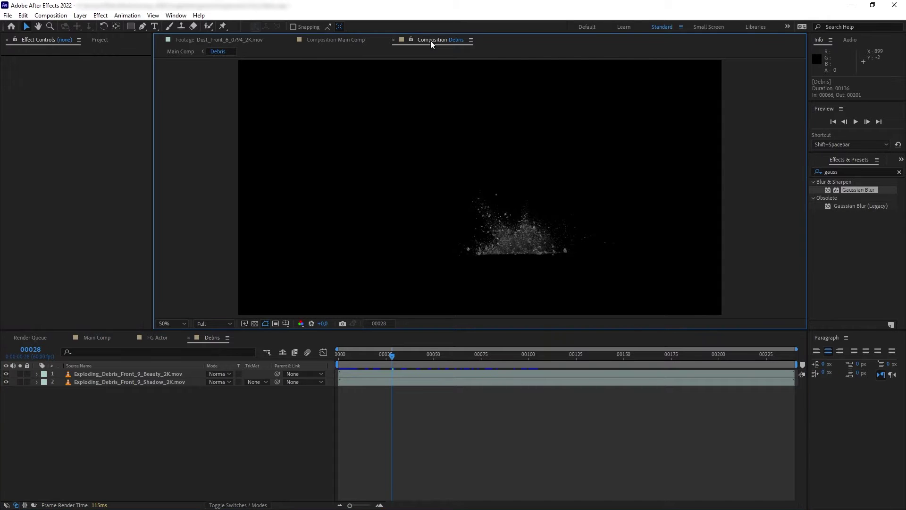
left_click_drag(430, 40, 795, 142)
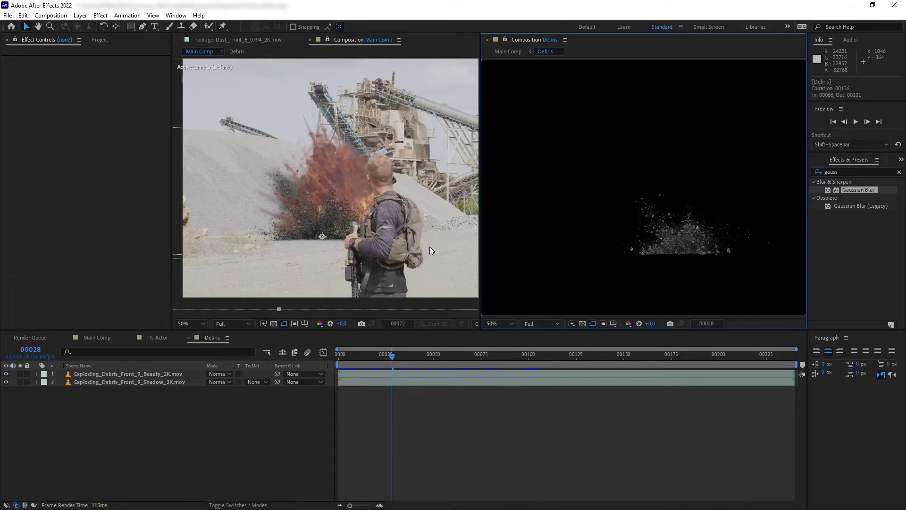
- Apply Curves to the Exploding_Debris_Front_9_Beauty_2K.mov layer and raise the RGB midtones to brighten the debris
left_click(149, 375)
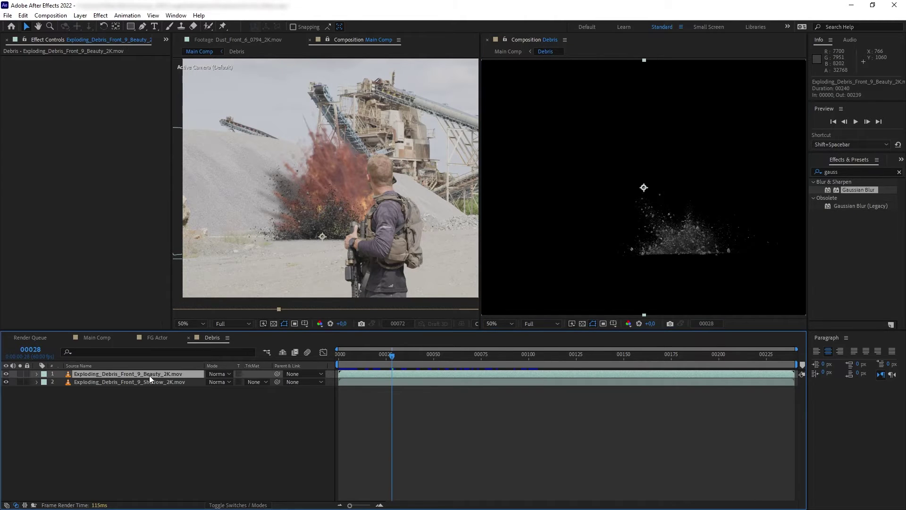
left_click(138, 393)
left_click(124, 372)
left_click(845, 171)
type("curve")
left_click_drag(845, 214, 77, 376)
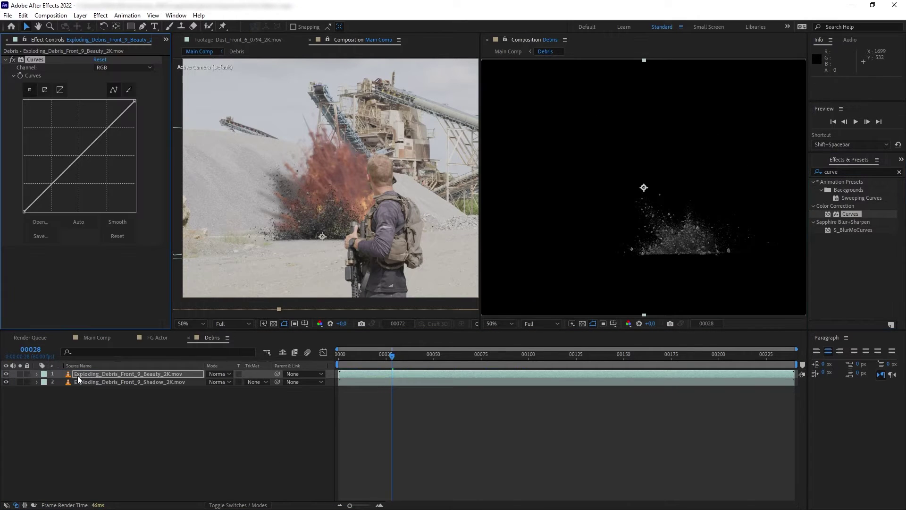
left_click_drag(77, 158, 74, 136)
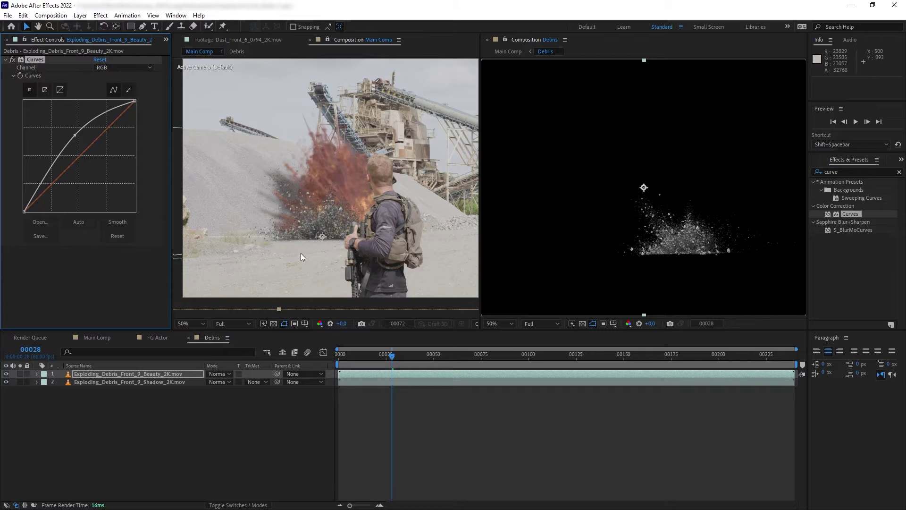
- Add Tint below Curves on the debris beauty layer, sampling Map Black To and Map White To from the quarry rocks in Main Comp
scroll(305, 248, "up", 2)
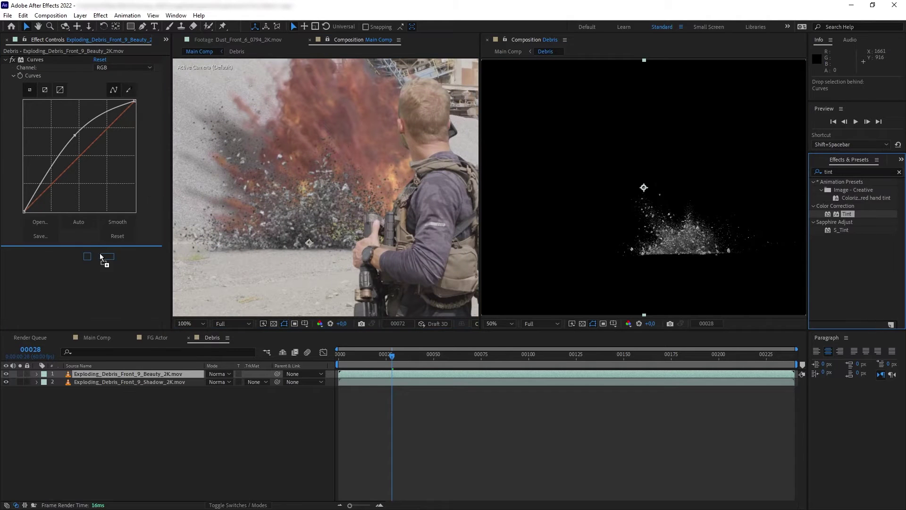
left_click_drag(101, 259, 97, 257)
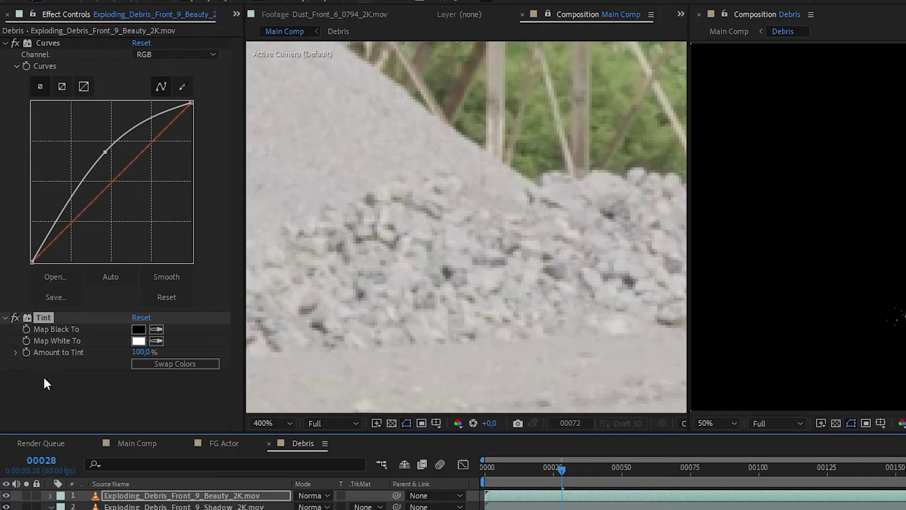
left_click(156, 330)
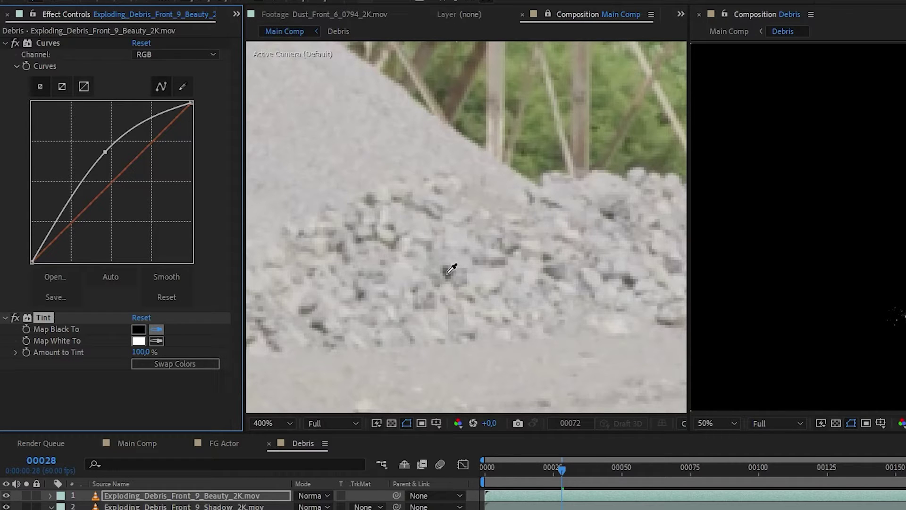
left_click(449, 272)
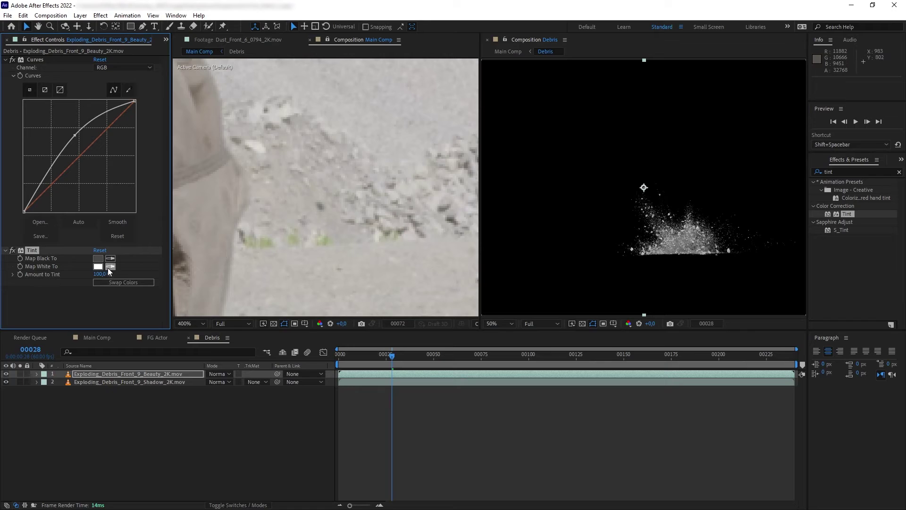
left_click(110, 267)
left_click(264, 148)
scroll(299, 257, "down", 4)
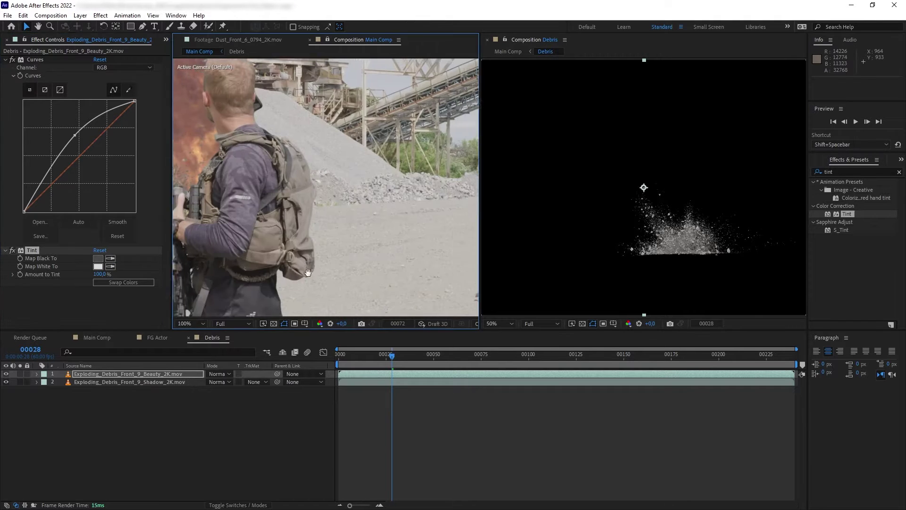
left_click_drag(308, 273, 508, 279)
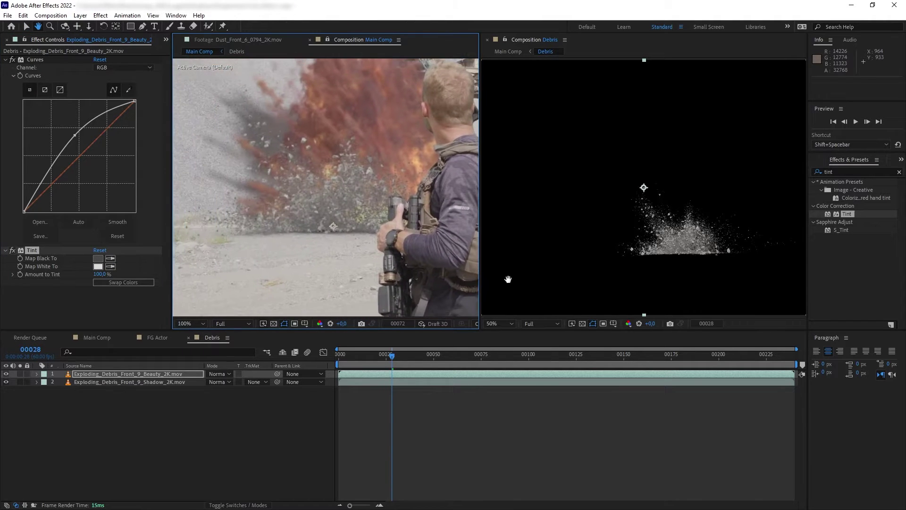
- Compare the debris with Tint off and on, and set Amount to Tint to 56%
left_click(13, 251)
left_click(12, 251)
left_click(13, 251)
left_click(13, 251)
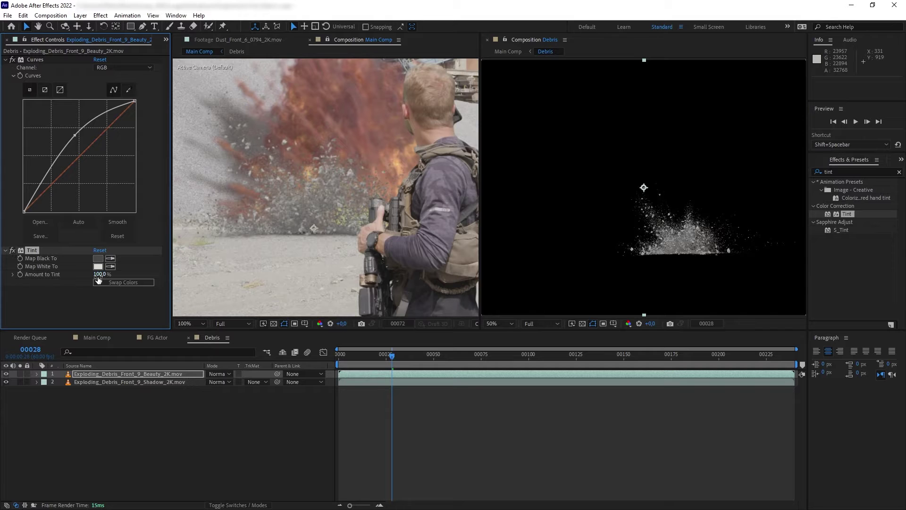
left_click_drag(100, 274, 89, 277)
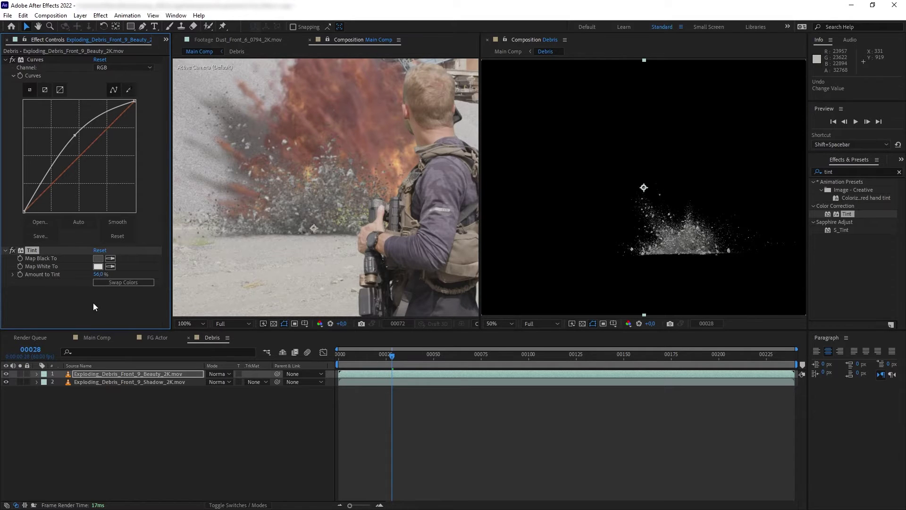
- Add a second Curves effect below Tint on the debris beauty layer and lower its RGB midtones slightly
left_click(836, 172)
type("curve")
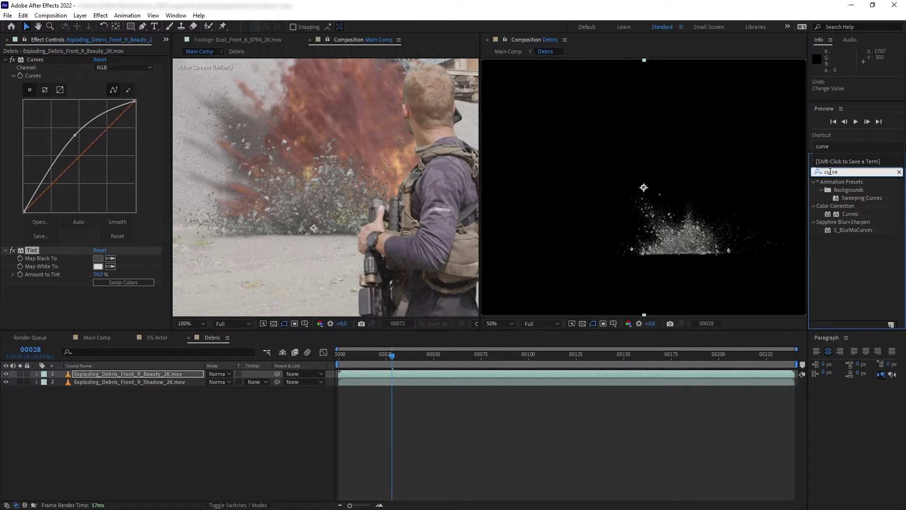
left_click(849, 216)
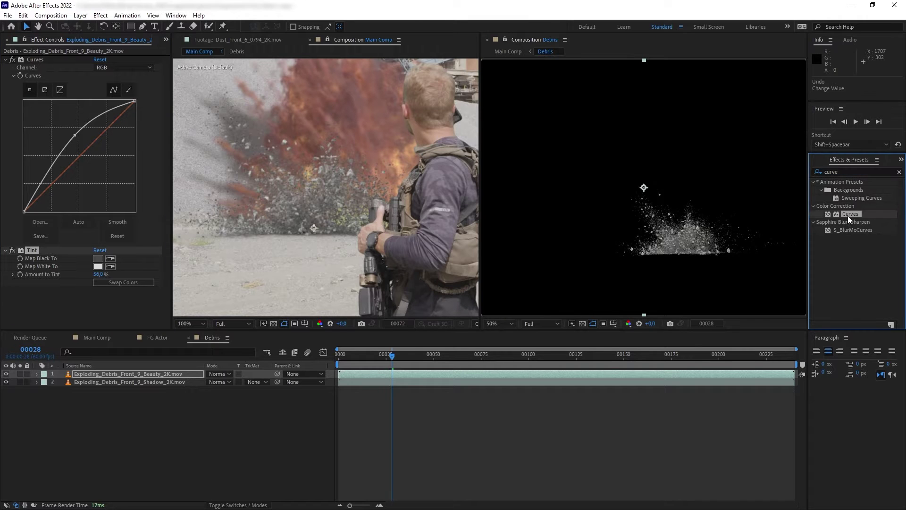
left_click_drag(850, 218, 80, 317)
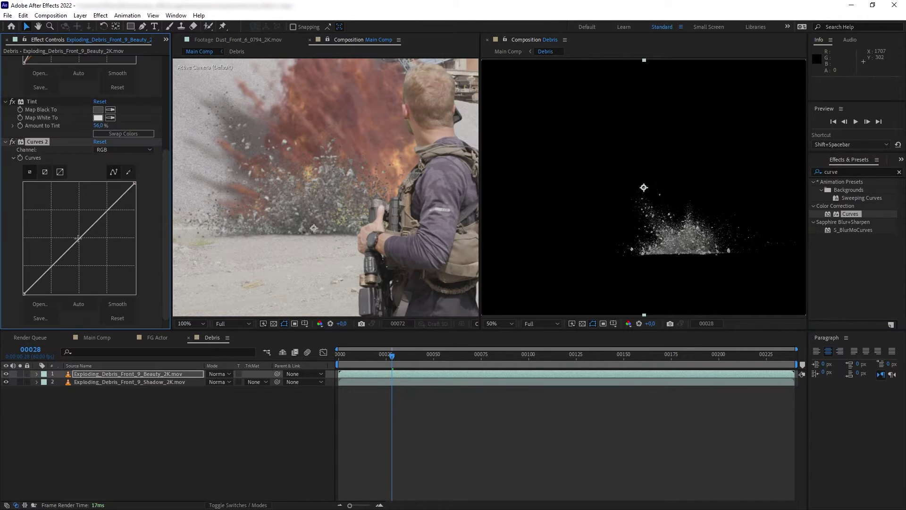
left_click_drag(78, 238, 83, 241)
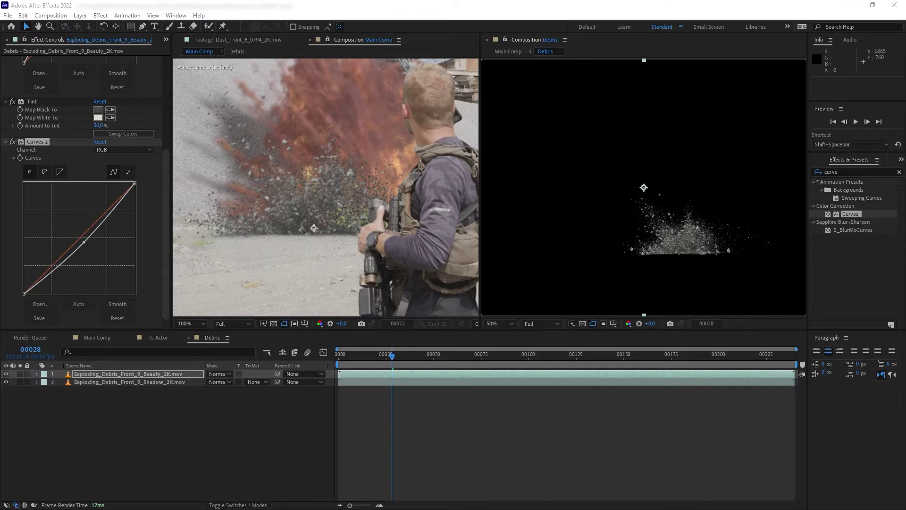
- Set the Exploding_Debris_Front_9_Shadow_2K.mov layer's opacity to 60% and compare the shot with the shadow hidden and shown
left_click(117, 383)
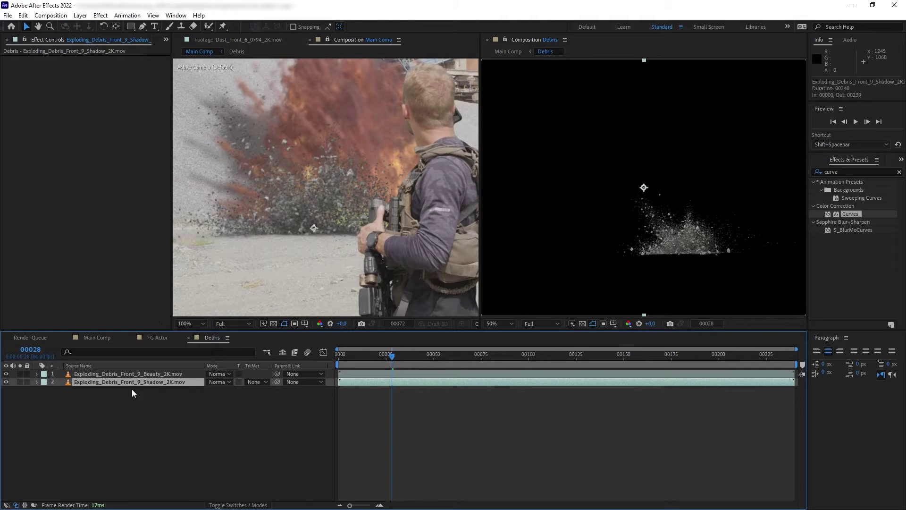
key("t")
left_click(213, 390)
key("Return")
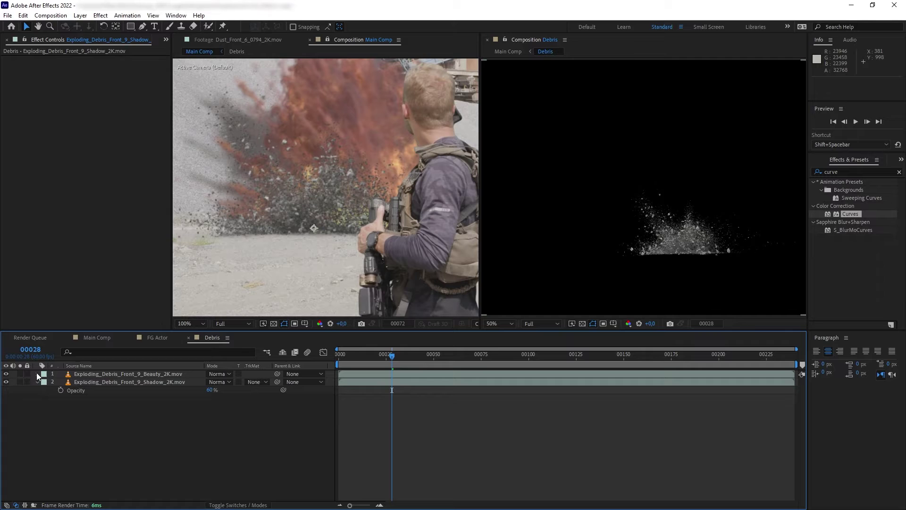
left_click(8, 381)
left_click(7, 381)
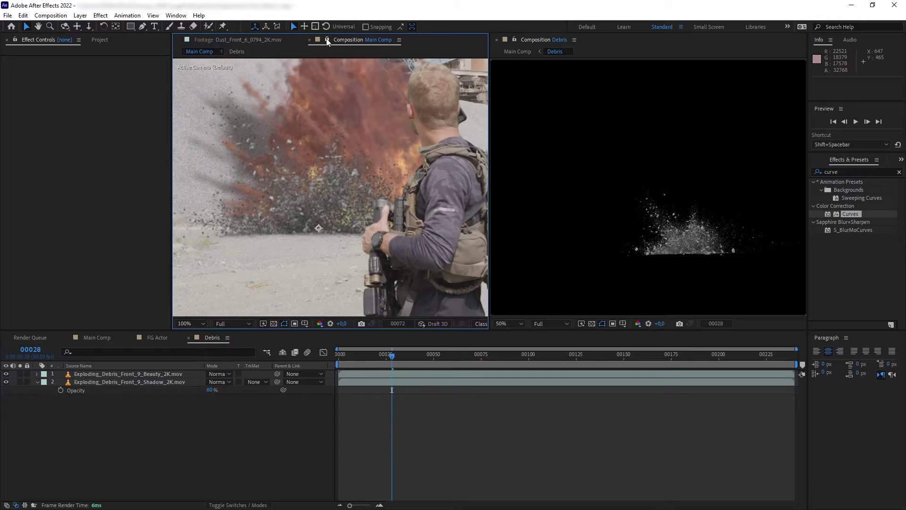
- Unlock the Main Comp viewer, close the extra Debris viewer, and return to Main Comp to play back the shot
left_click(327, 40)
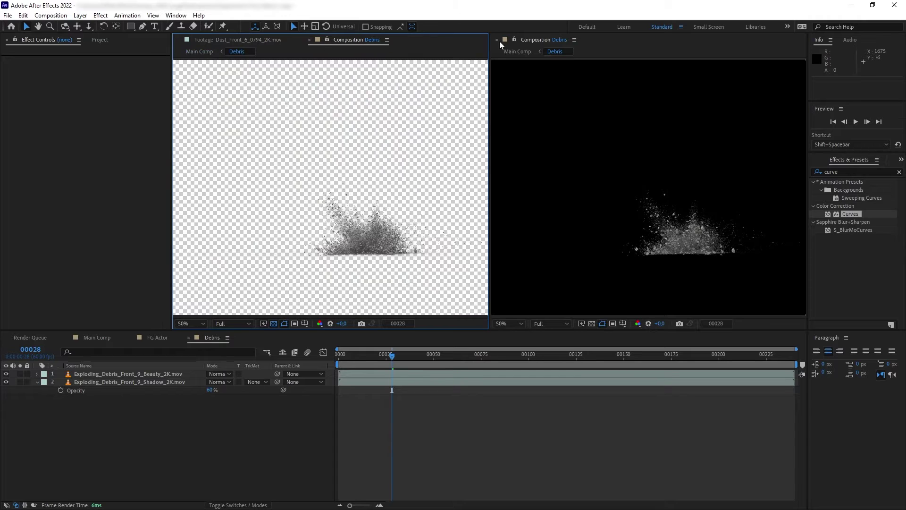
left_click(496, 39)
left_click(199, 51)
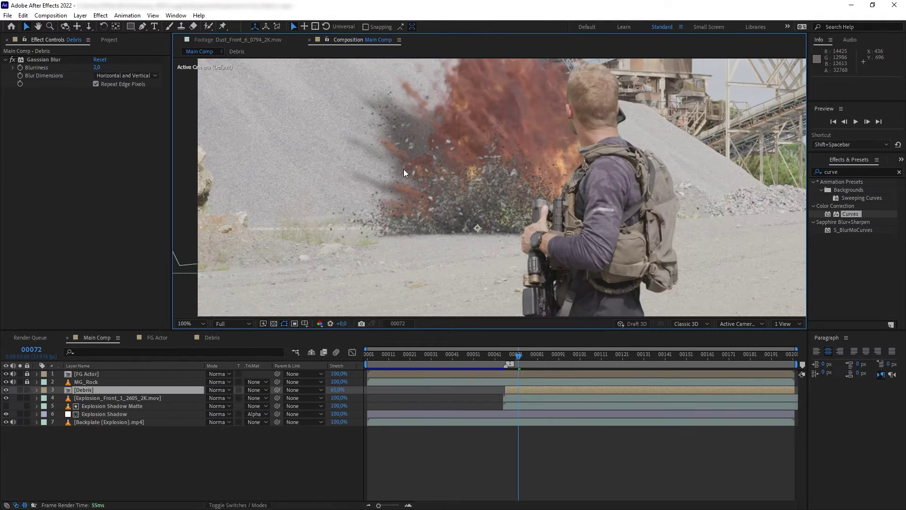
key("space")
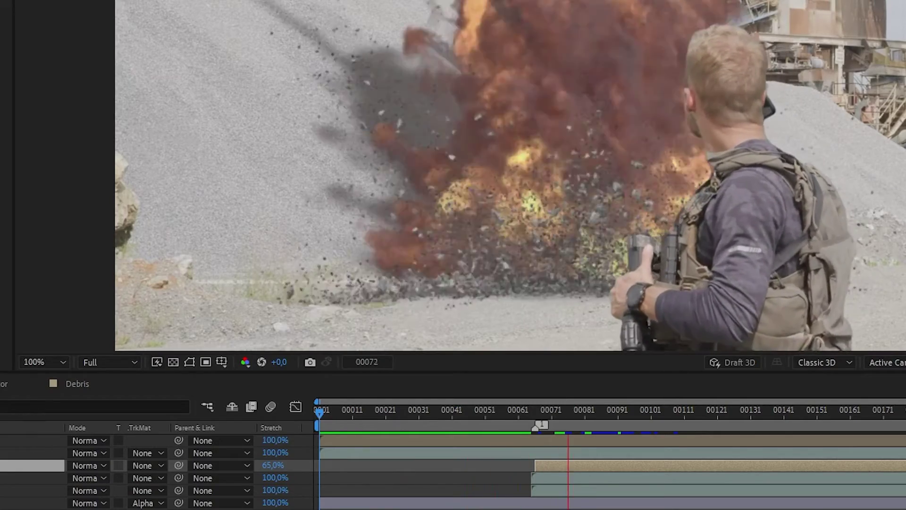
- Try Pixel Motion Blur ahead of Gaussian Blur on the Debris layer and delete the effect
left_click_drag(854, 286, 409, 259)
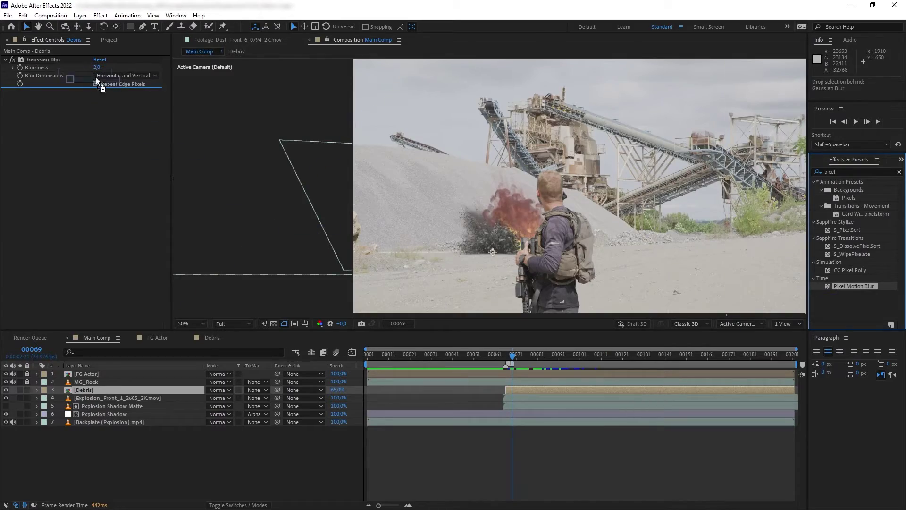
left_click(56, 59)
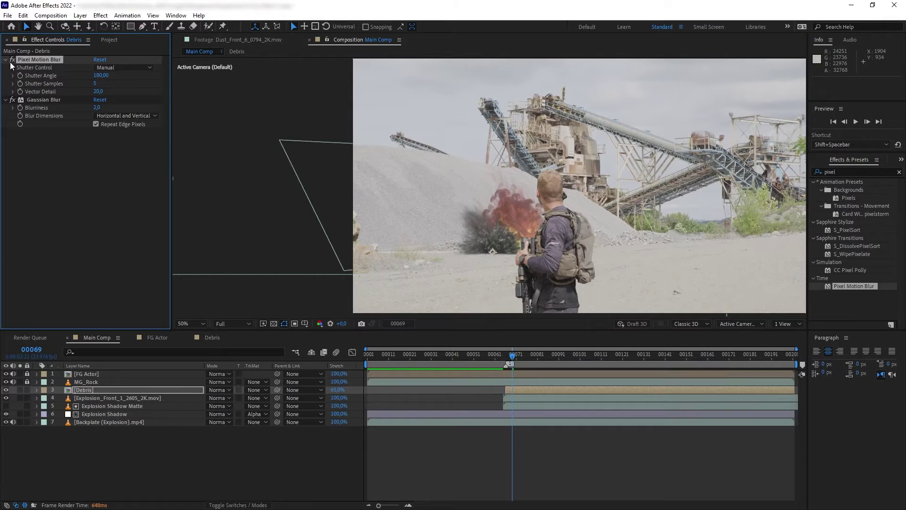
key("Delete")
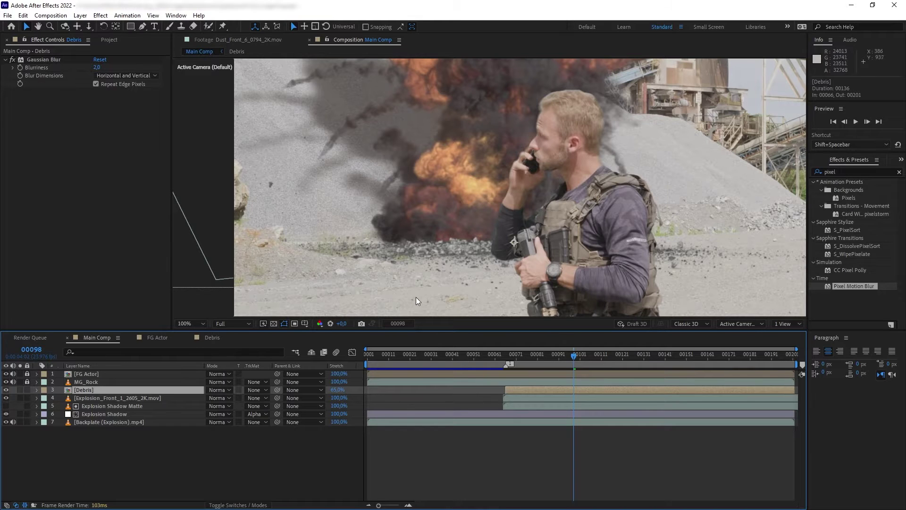
- Place Lingering_Fog_3_1177_2K.mov from the Atmospheric Smoke Fog v.2 folder in Main Comp between the MG_Rock and Debris layers
key("ctrl+0")
left_click(13, 134)
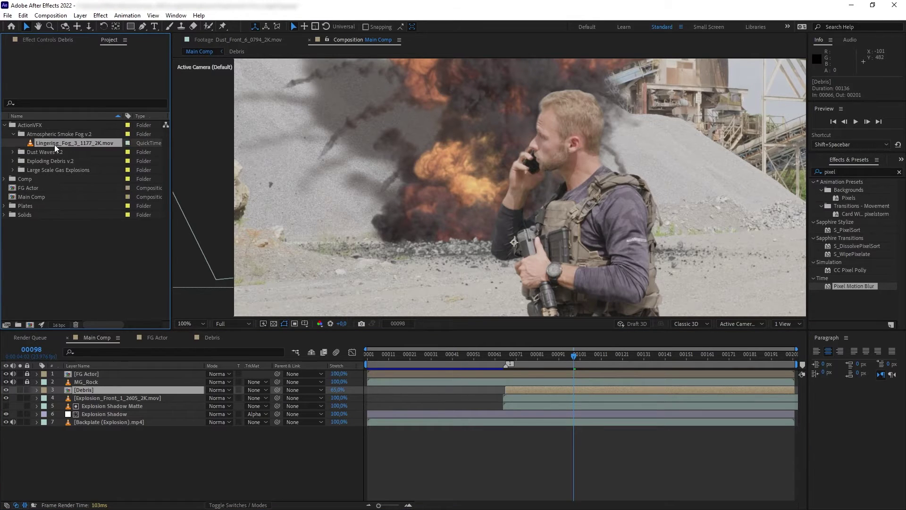
left_click_drag(55, 143, 253, 382)
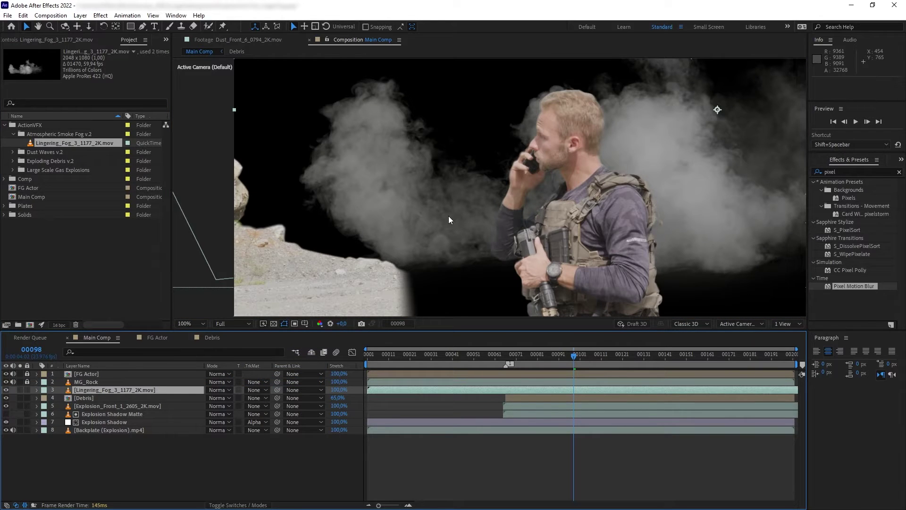
scroll(448, 219, "down", 2)
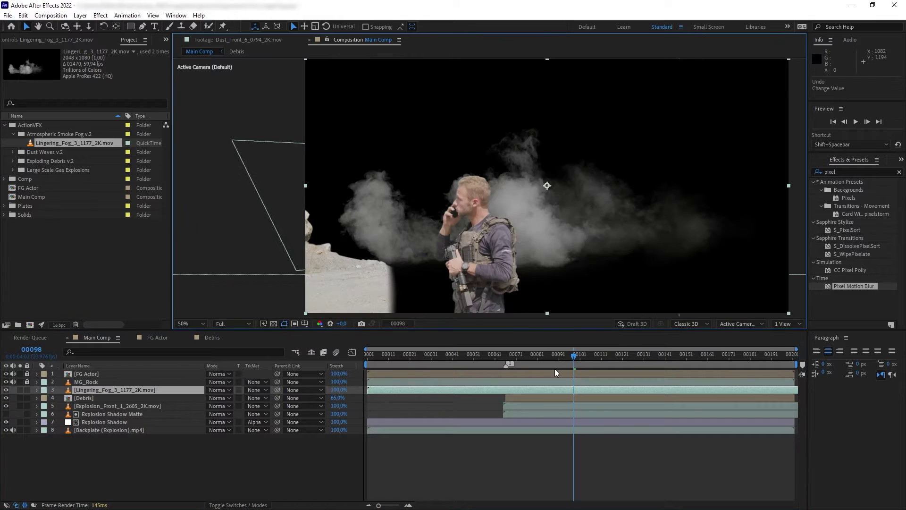
- Compare the Add, Screen and Normal blending modes on the Lingering_Fog layer and set it to Add
left_click(216, 390)
left_click(253, 196)
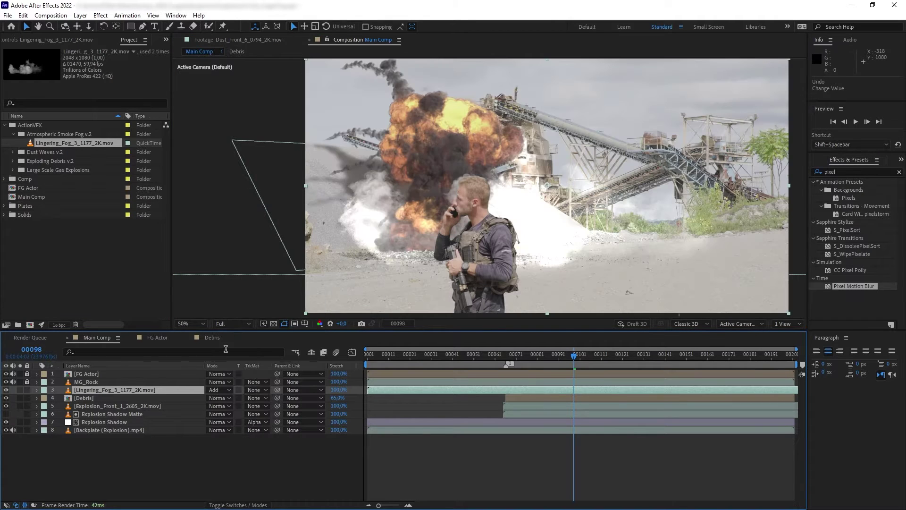
left_click(213, 392)
left_click(239, 217)
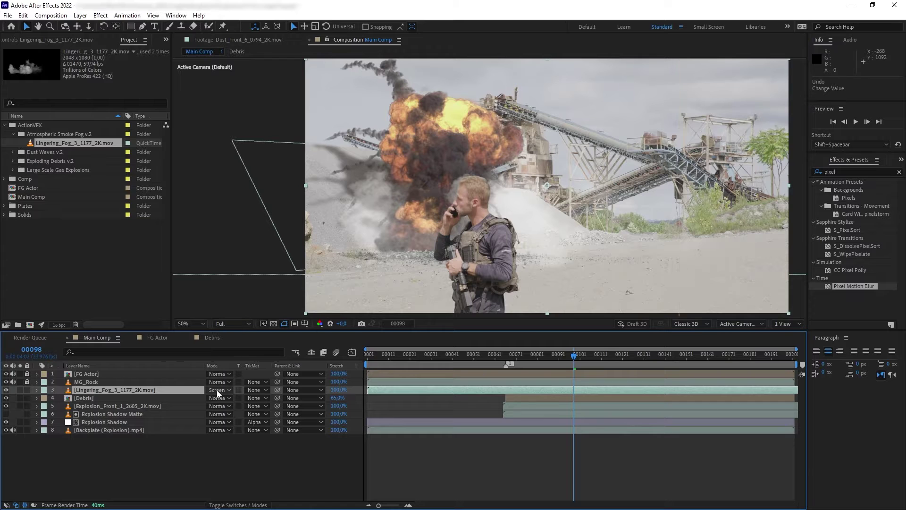
left_click(217, 389)
left_click(250, 96)
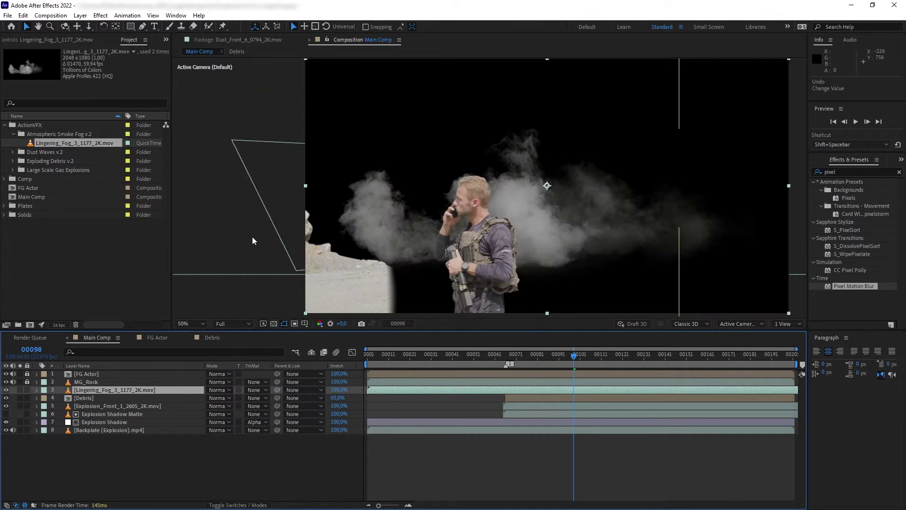
left_click(217, 390)
left_click(252, 196)
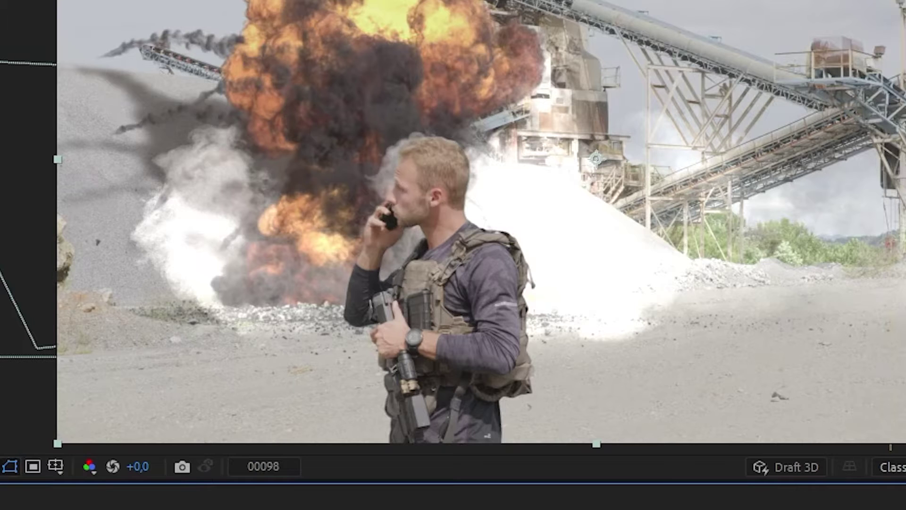
- Undo the Lingering_Fog layer's blending mode change and apply the Alpha From Lightness (Unmult) preset to it
key("ctrl+z")
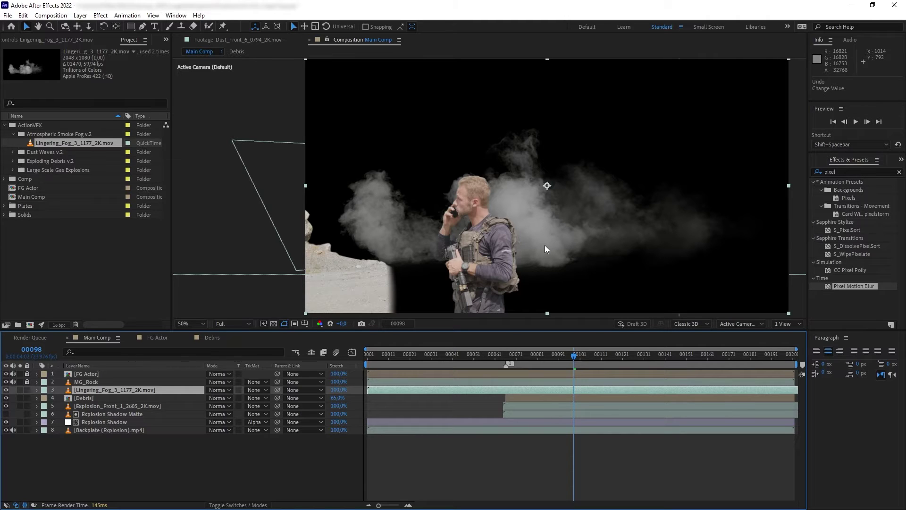
left_click(899, 172)
type("un")
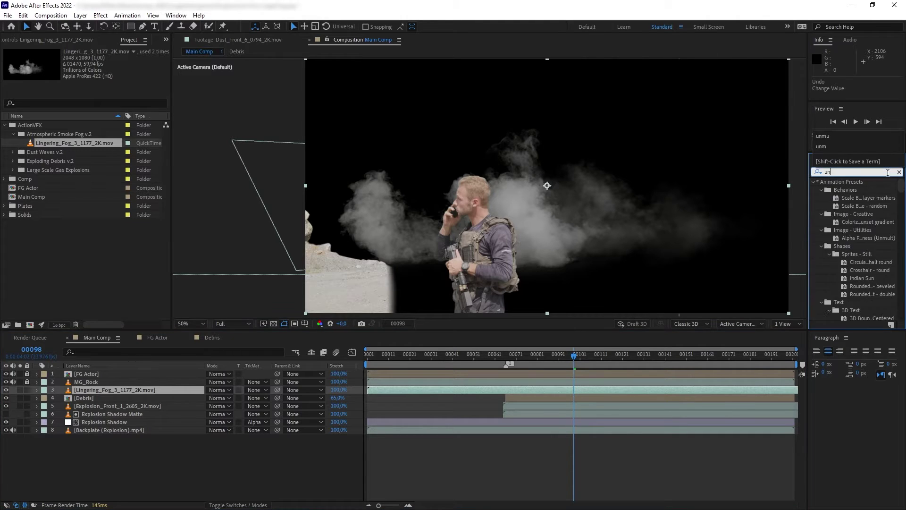
type("mu")
left_click_drag(879, 194, 322, 318)
left_click(121, 390)
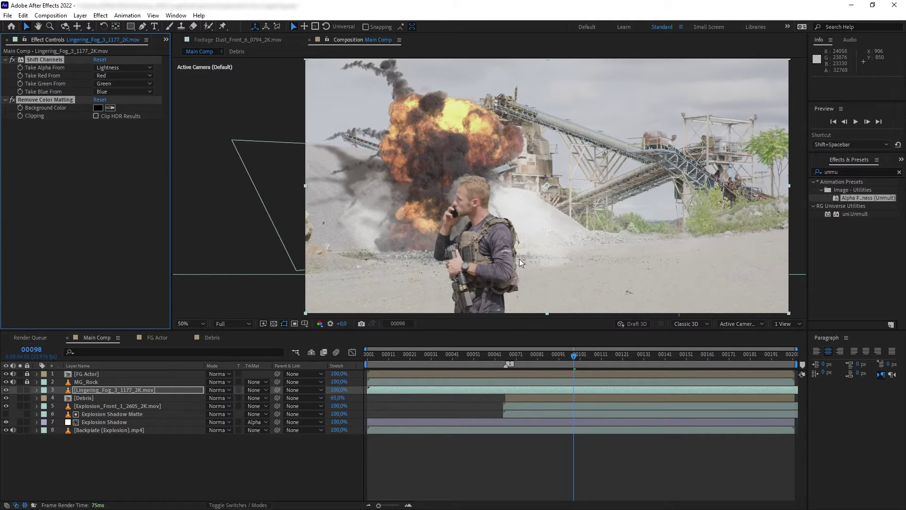
- Check the Shift Channels alpha source options and compare the fog with Remove Color Matting off and on
left_click(148, 69)
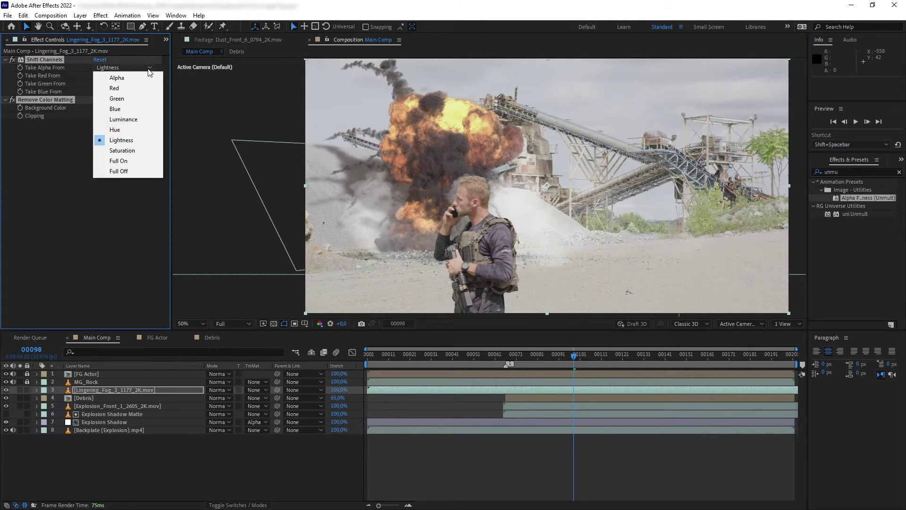
left_click(80, 69)
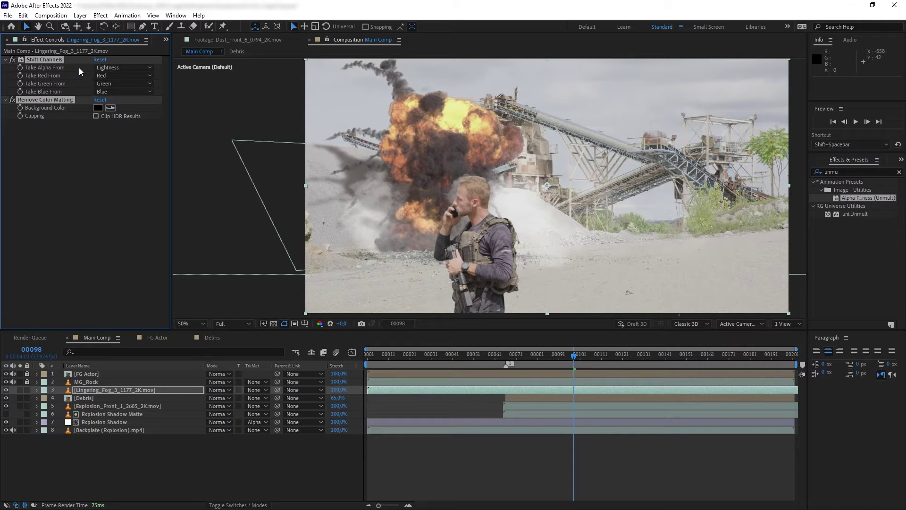
left_click(37, 103)
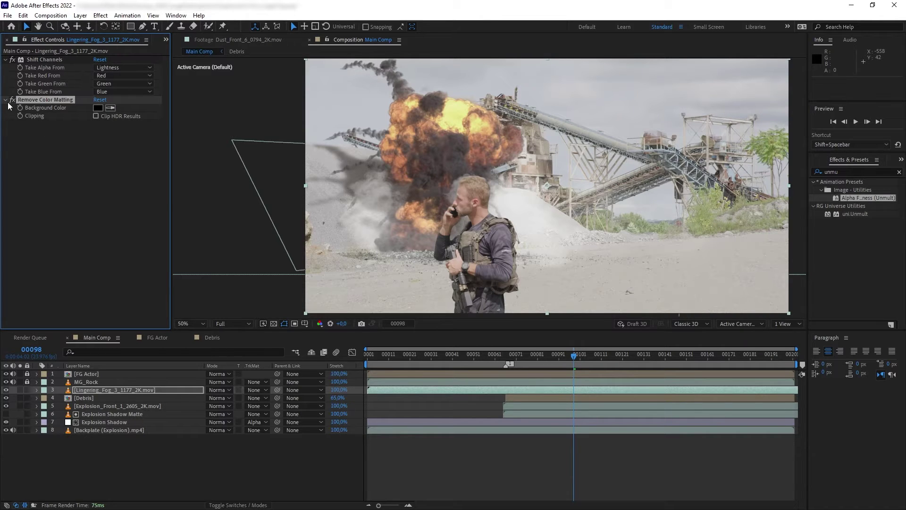
left_click(12, 100)
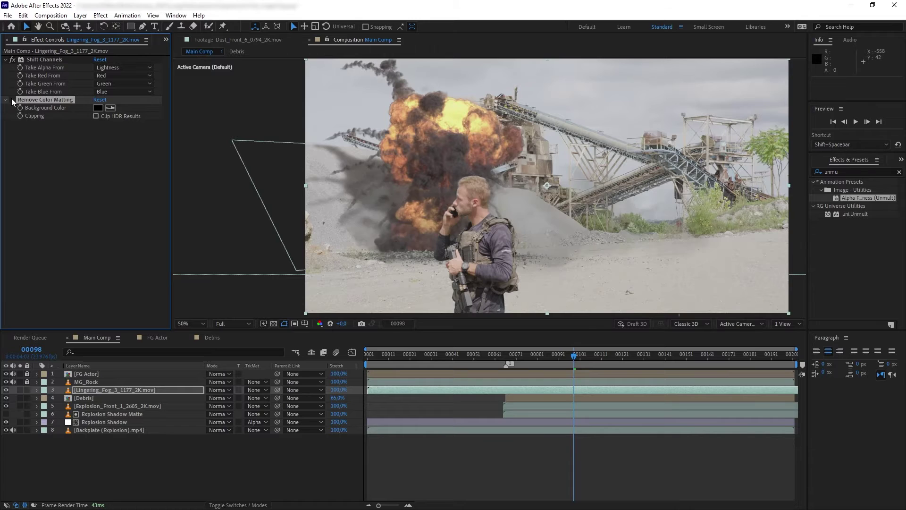
left_click(12, 100)
left_click(12, 100)
left_click(13, 100)
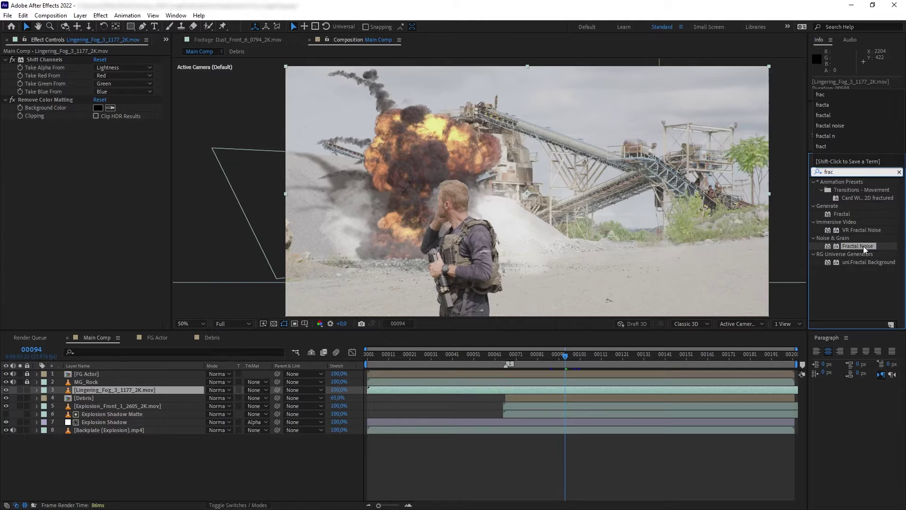
- Add Fractal Noise with brightness 20 to the Lingering_Fog layer, followed by a Curves effect that raises the Alpha midtones
left_click_drag(865, 246, 120, 160)
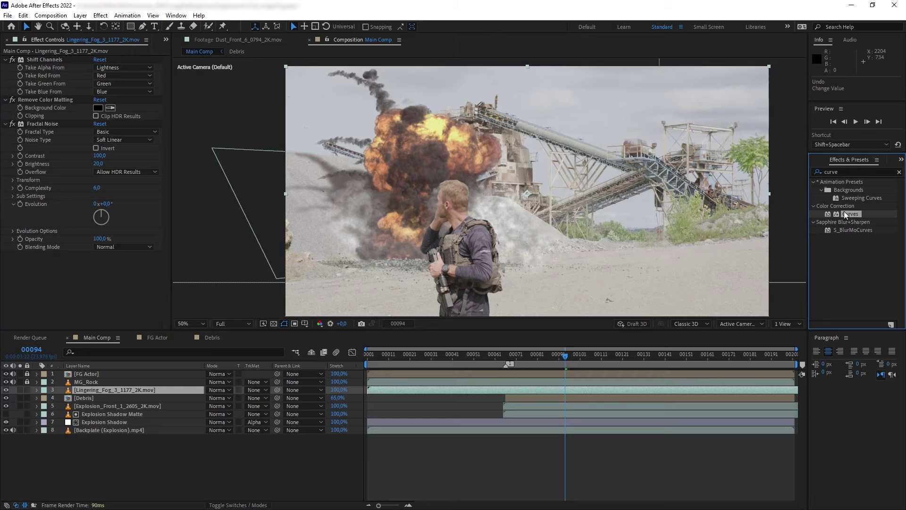
left_click_drag(850, 214, 119, 263)
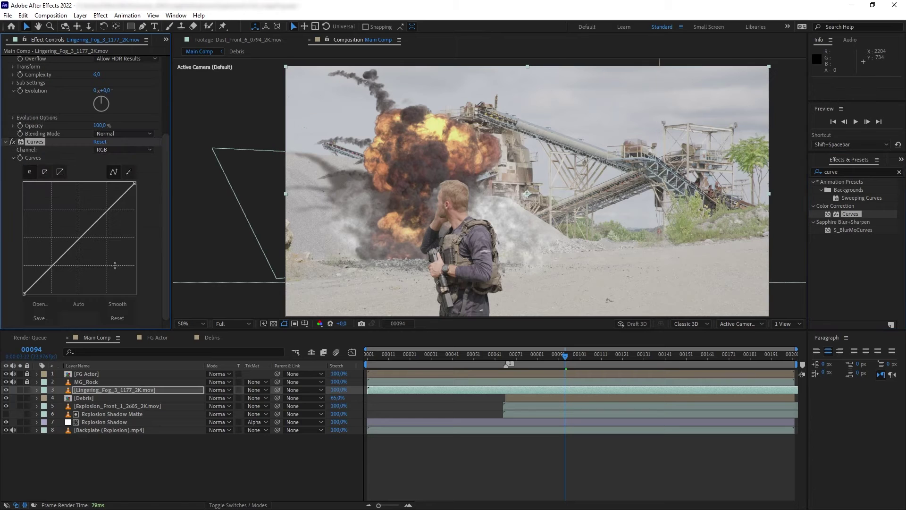
left_click(120, 149)
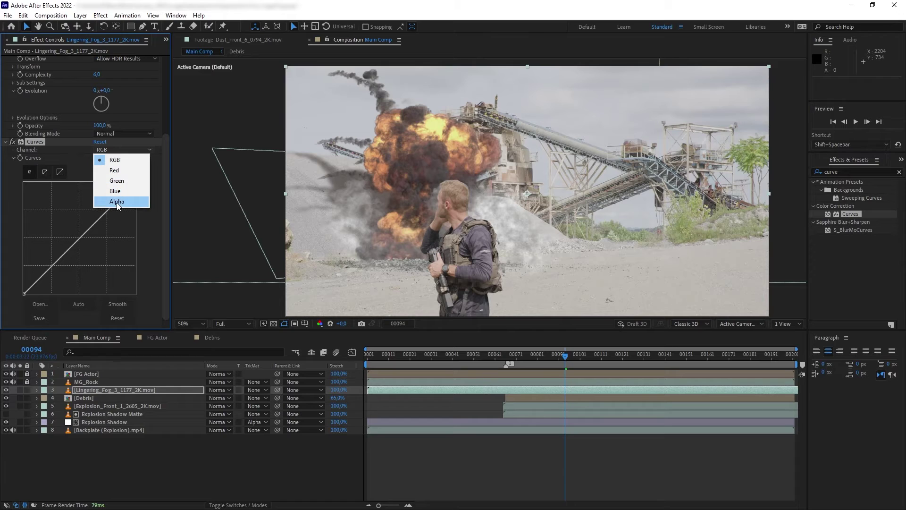
left_click(117, 202)
left_click_drag(78, 240, 63, 232)
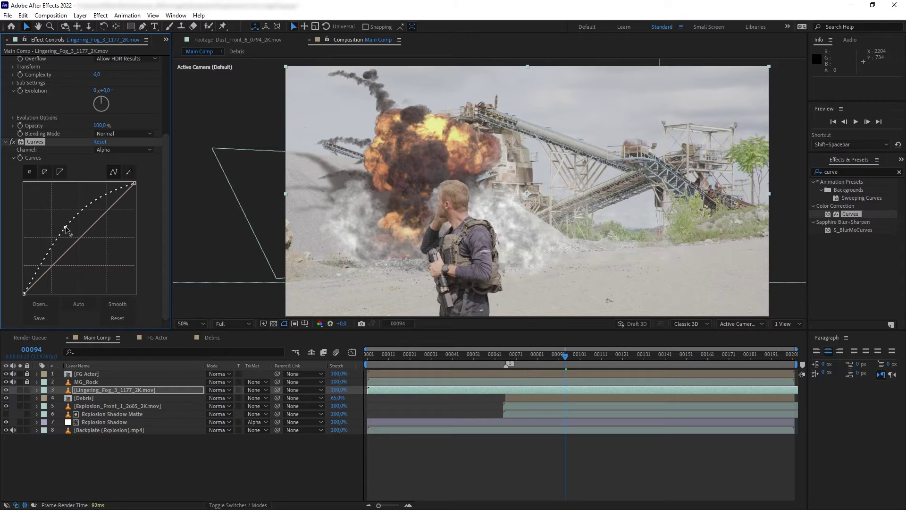
- Add a second Curves effect to the fog, strongly lowering the RGB white point and slightly reducing the blue and green highlights
left_click_drag(850, 213, 64, 291)
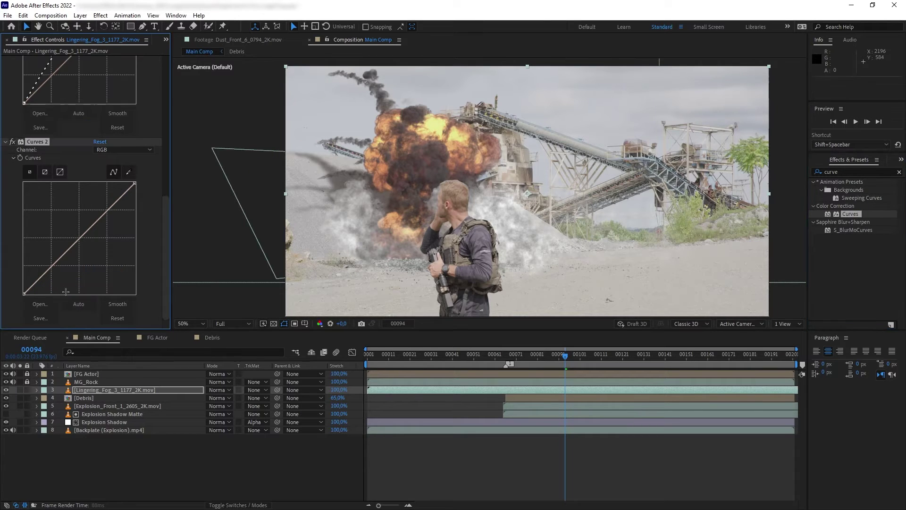
left_click_drag(135, 183, 133, 261)
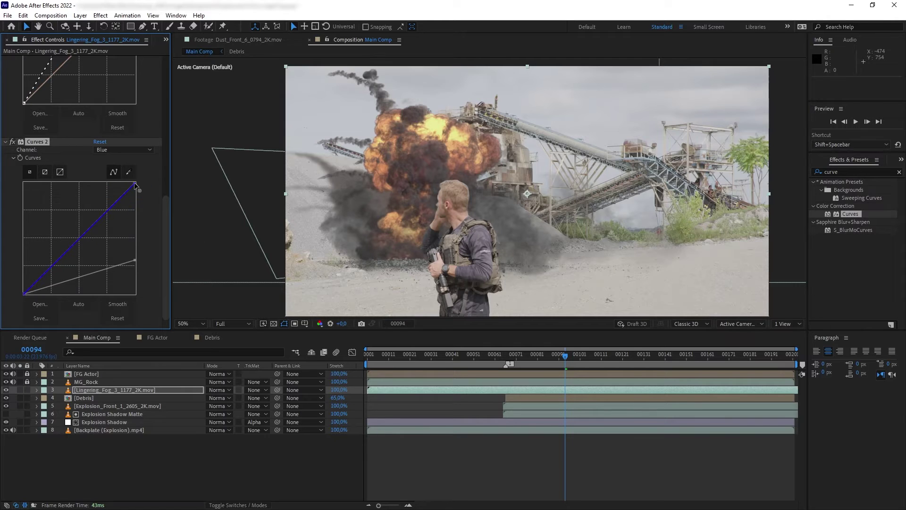
left_click_drag(135, 183, 136, 194)
left_click(141, 150)
left_click(134, 187)
- Scale the Lingering_Fog layer to 30% and position it over the base of the explosion
scroll(354, 278, "up", 2)
key("s")
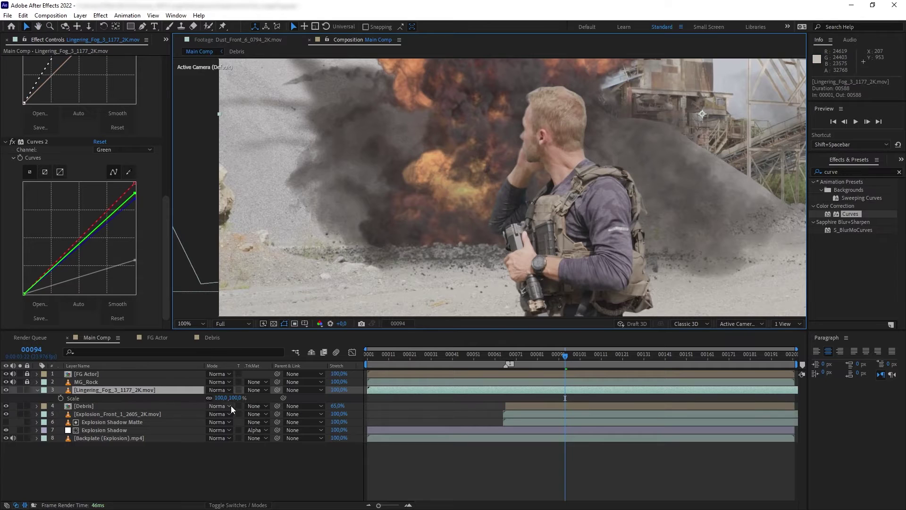
left_click_drag(222, 397, 197, 398)
left_click_drag(663, 137, 437, 245)
left_click_drag(218, 398, 226, 398)
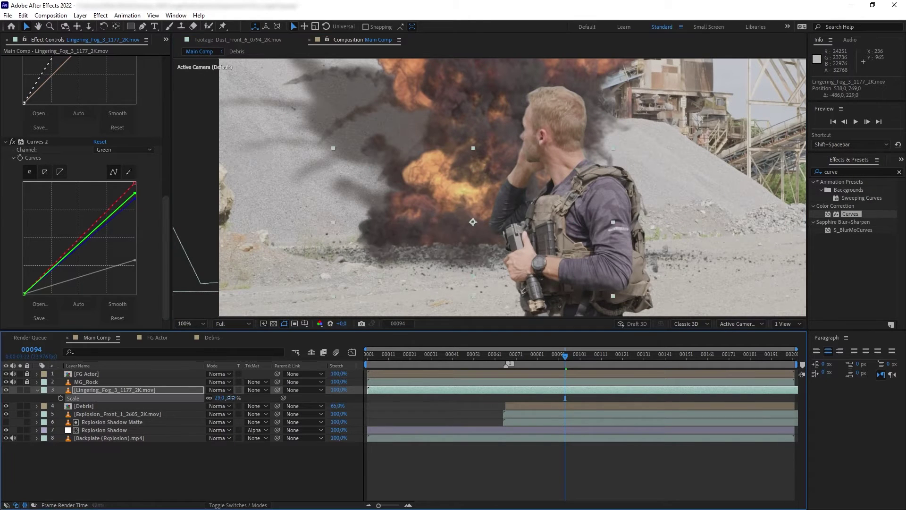
left_click_drag(460, 253, 483, 233)
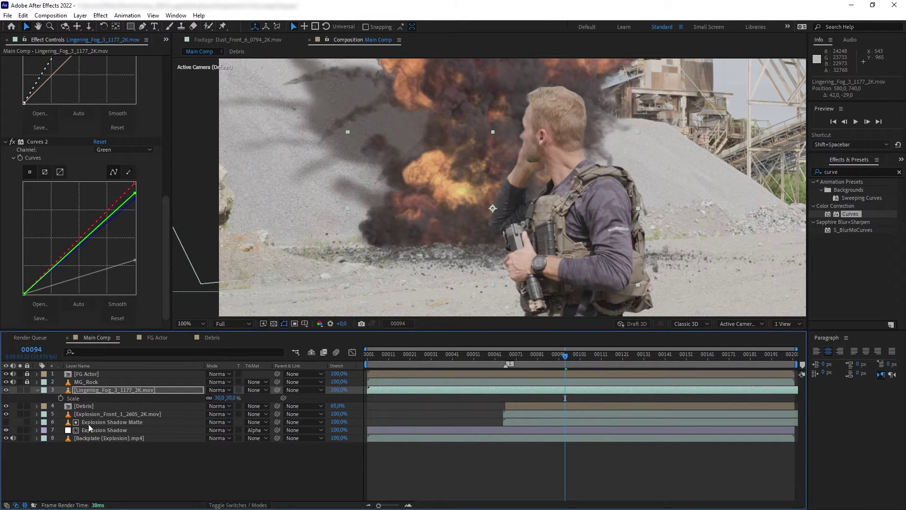
- Keyframe the fog's opacity from 0% at frame 74 to 100% at frame 94 and play back the shot
key("t")
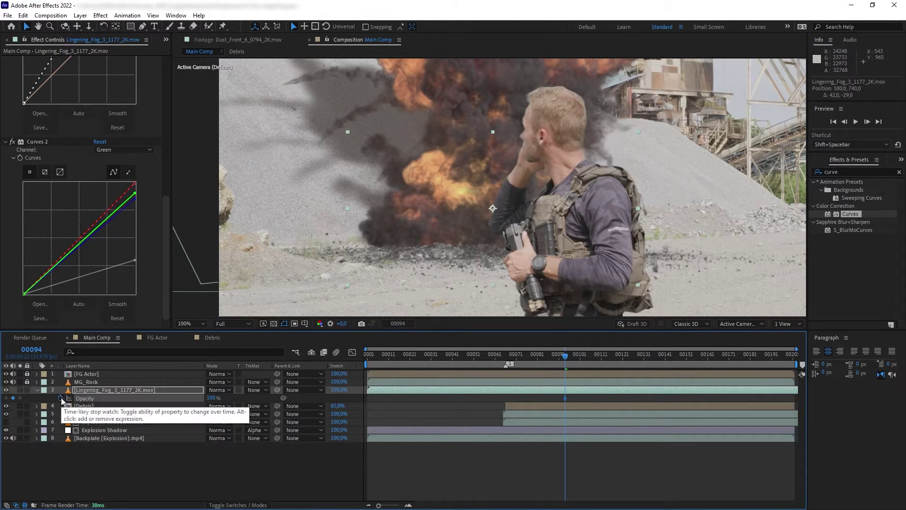
left_click(61, 398)
key("Page_Up")
key("Page_Up")
key("Page_Up")
key("Page_Up")
key("Page_Up")
key("Page_Up")
key("Page_Up")
key("Page_Up")
key("Page_Up")
key("Page_Up")
key("Page_Up")
key("Page_Up")
key("Page_Up")
key("Page_Up")
key("Page_Up")
key("Page_Up")
key("Page_Up")
key("Page_Up")
key("Page_Up")
key("Page_Up")
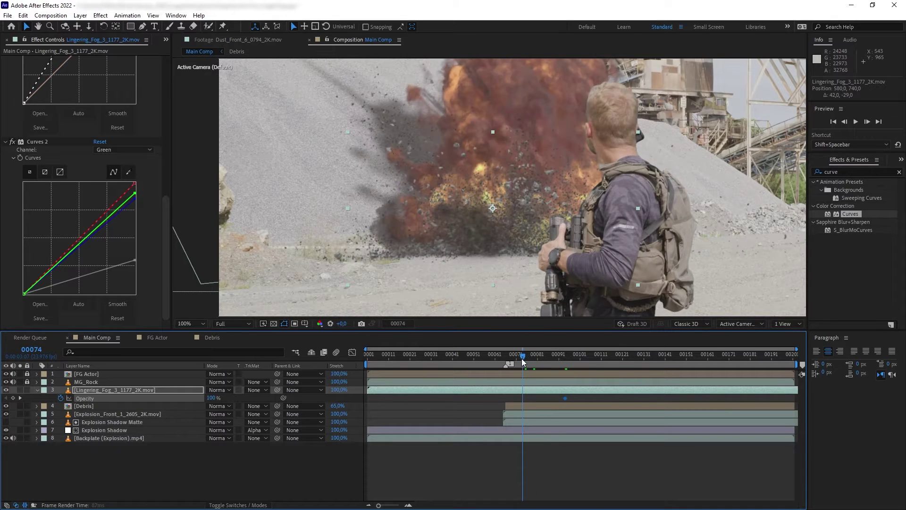
left_click_drag(210, 398, 68, 391)
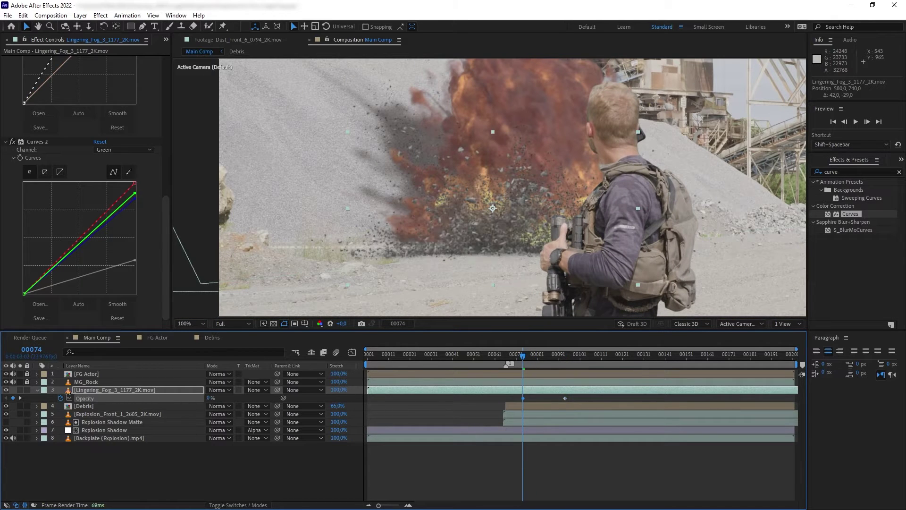
key("space")
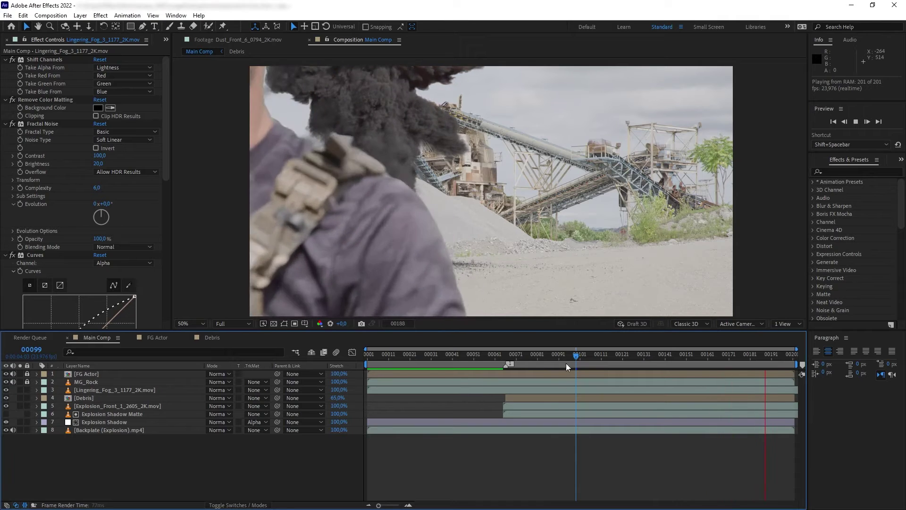
- Place Dust_Front_6_0794_2K.mov from the Dust Waves v.2 folder in Main Comp between the MG_Rock and Lingering_Fog layers
left_click(165, 39)
left_click(188, 61)
left_click(13, 152)
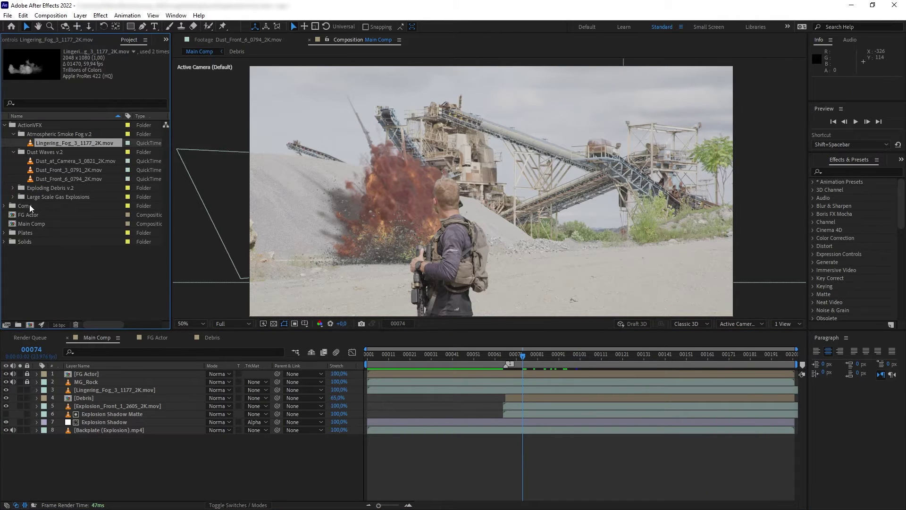
left_click(61, 178)
left_click_drag(62, 178, 141, 386)
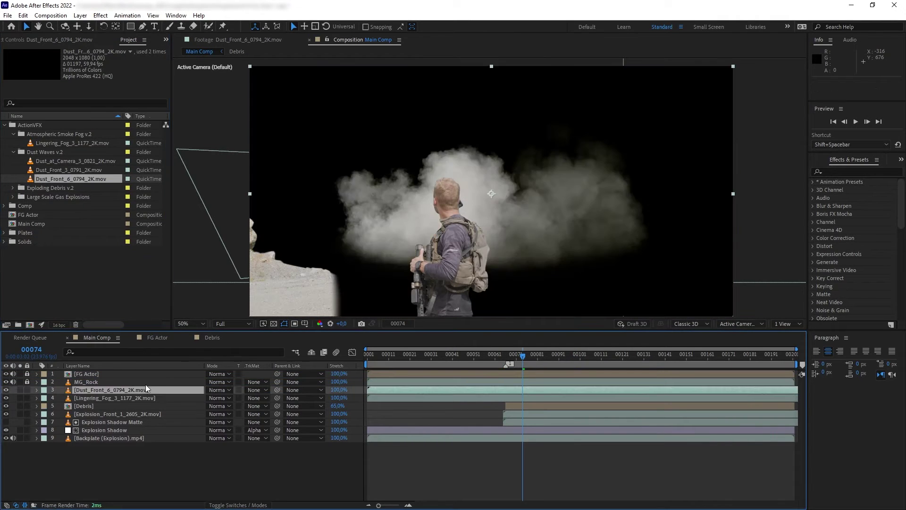
- Apply the Alpha From Lightness (Unmult) preset to the Dust_Front layer
left_click(857, 172)
type("unmu")
left_click_drag(870, 199, 96, 391)
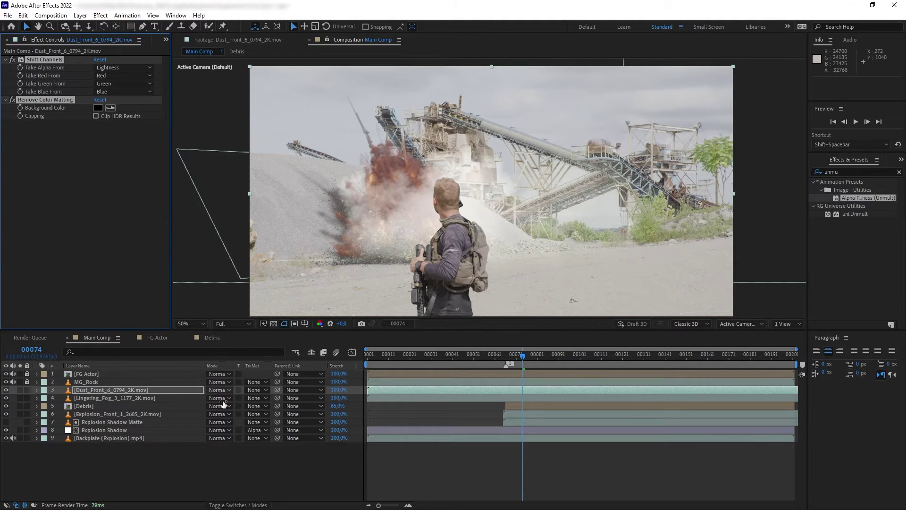
- Scale the Dust_Front layer to 73% and move it over the base of the explosion
key("s")
left_click_drag(397, 233, 315, 255)
left_click_drag(221, 398, 210, 397)
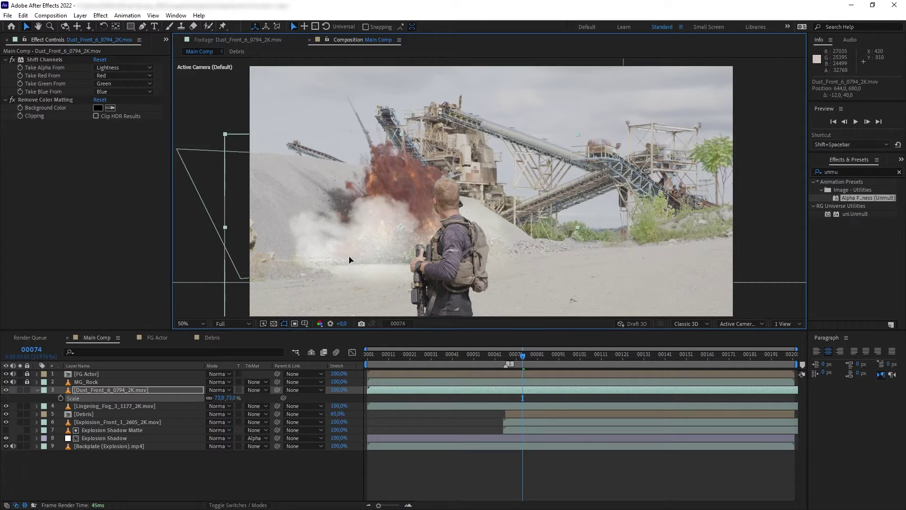
- Shift the Dust_Front layer in time so it starts at frame 54, checking the blast around frame 66
left_click_drag(374, 390, 484, 390)
scroll(434, 251, "up", 1)
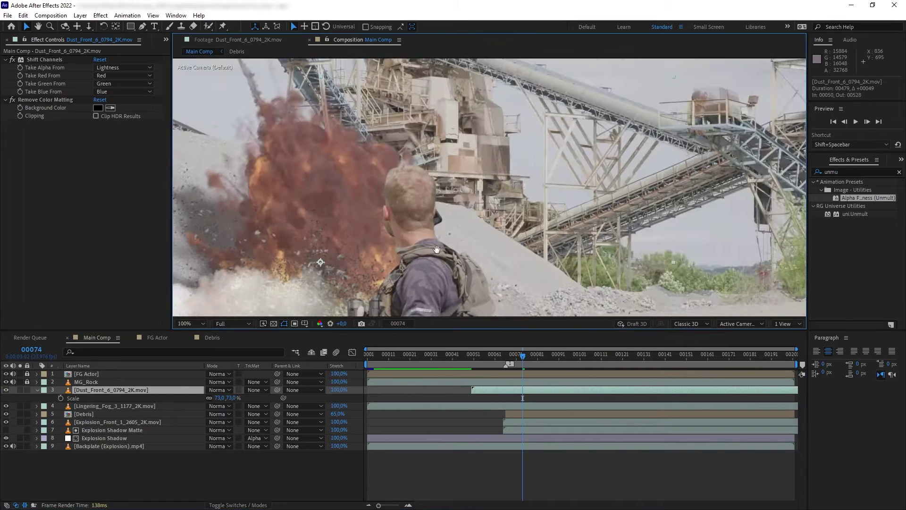
left_click_drag(435, 251, 628, 115)
left_click_drag(513, 358, 511, 390)
- Add Tint to the Dust_Front layer, sample its white and black mapping colours from the backplate, and set the amount to 70%
left_click(853, 172)
type("tint")
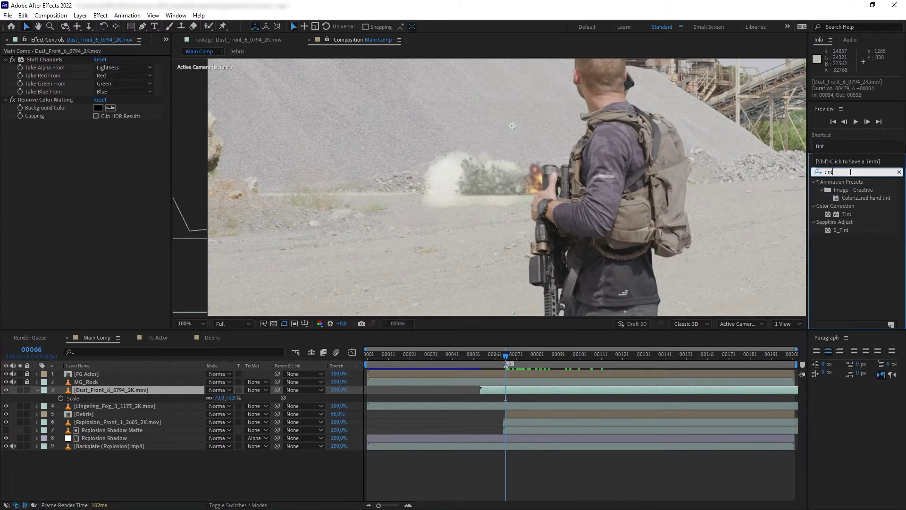
left_click_drag(844, 217, 51, 185)
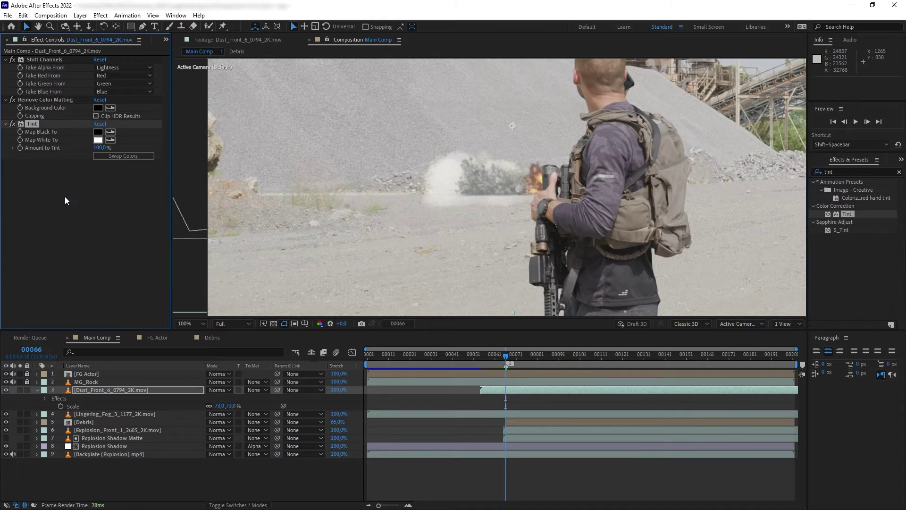
left_click(113, 140)
left_click(316, 219)
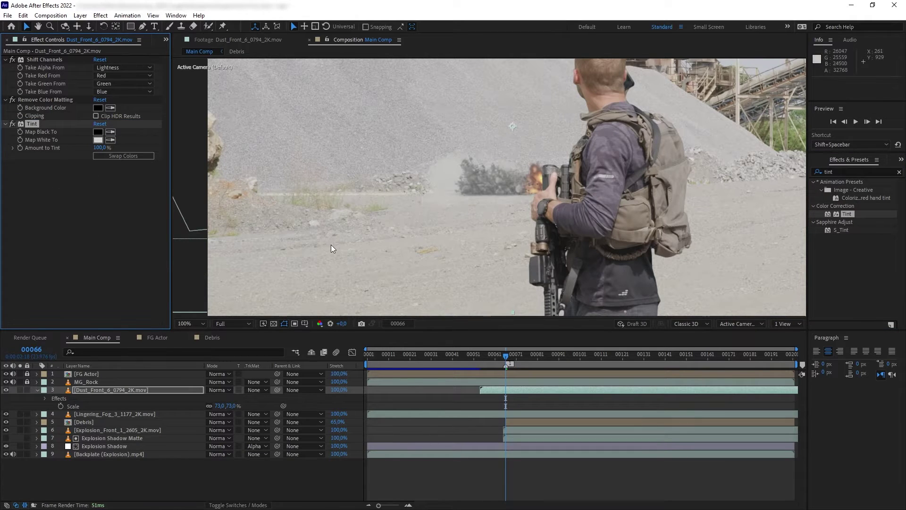
left_click(113, 132)
left_click(436, 243)
left_click(99, 147)
left_click(91, 189)
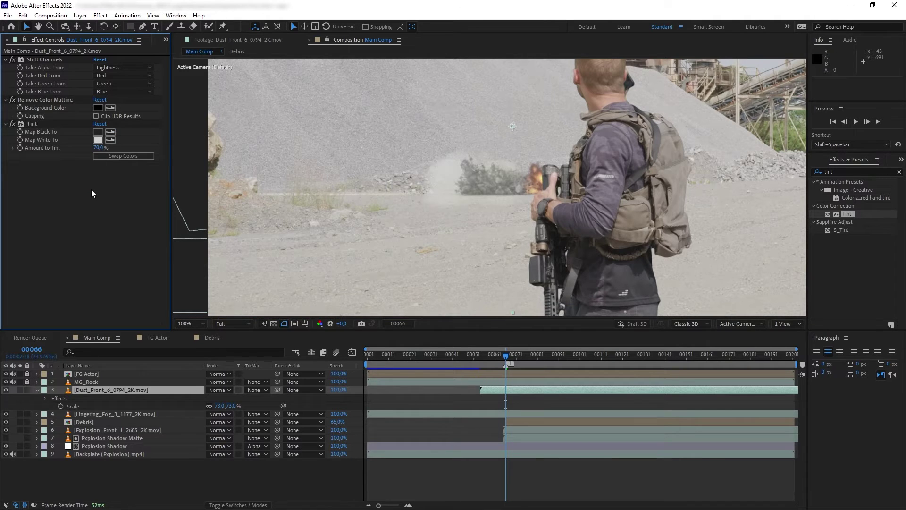
- Add Curves to the Dust_Front layer and slightly adjust the blue and green midtones to match the ground
double_click(830, 171)
type("curve")
double_click(845, 214)
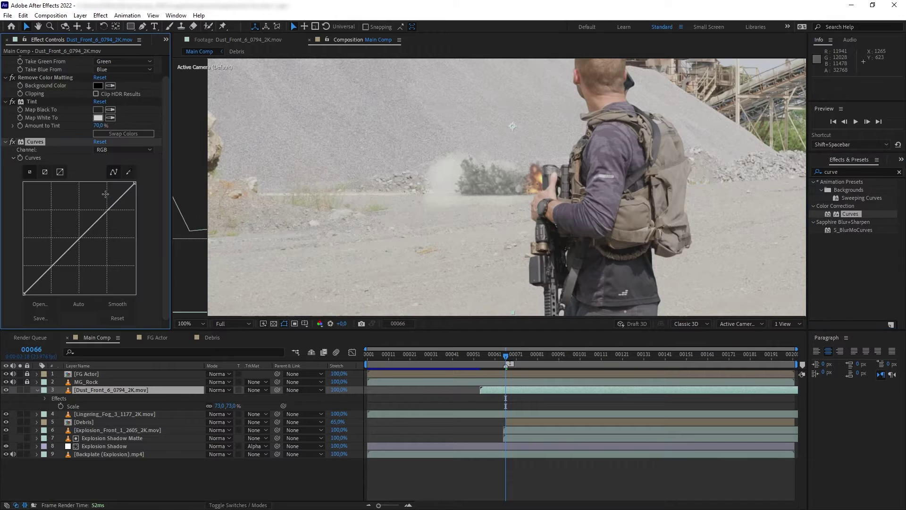
left_click(118, 150)
left_click(118, 192)
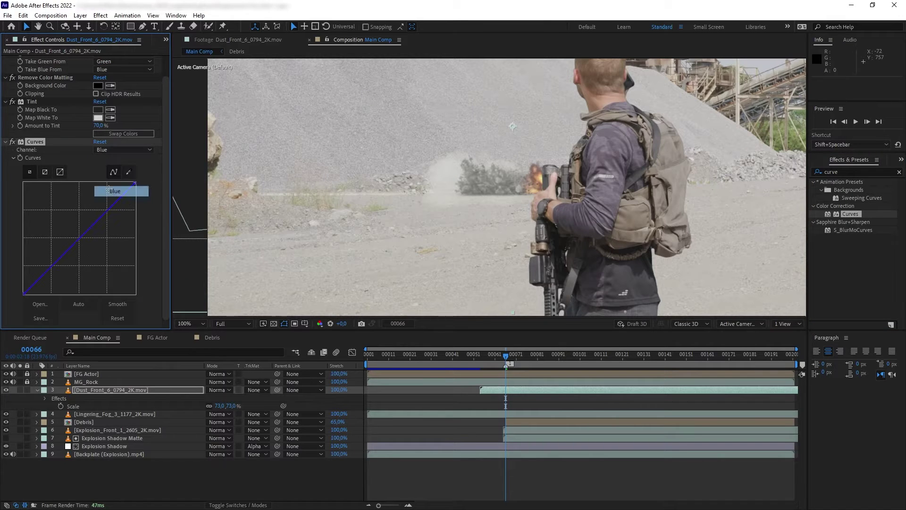
key("Up")
left_click(82, 236)
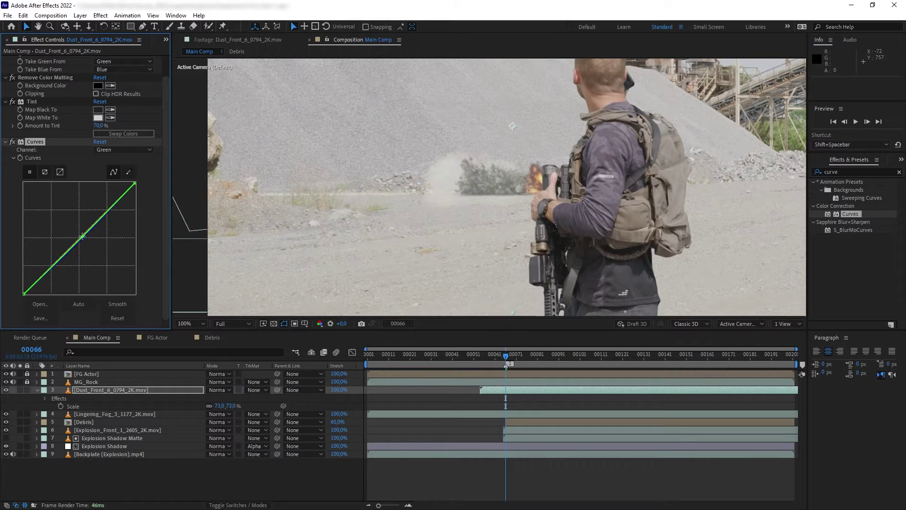
- Set the Dust_Front_6 layer's opacity to 90% and play back the composite from frame 35 through the blast
left_click(95, 391)
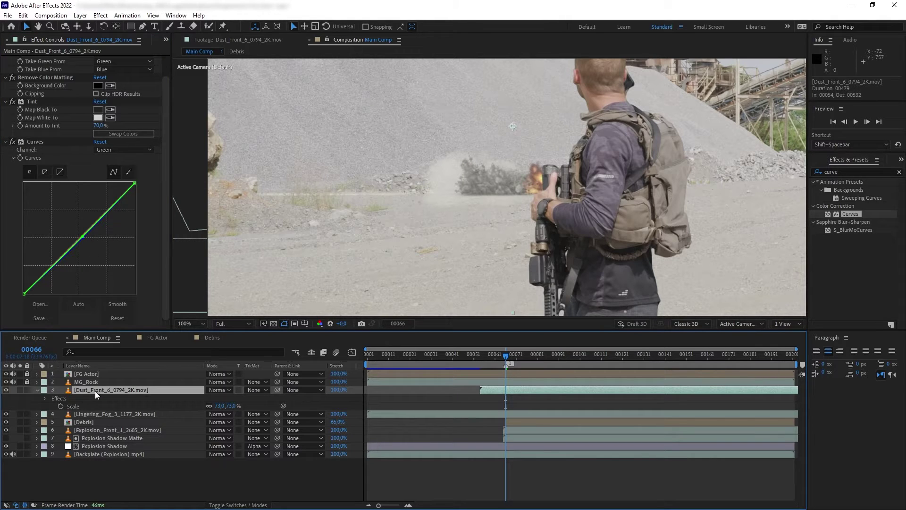
key("t")
left_click(214, 398)
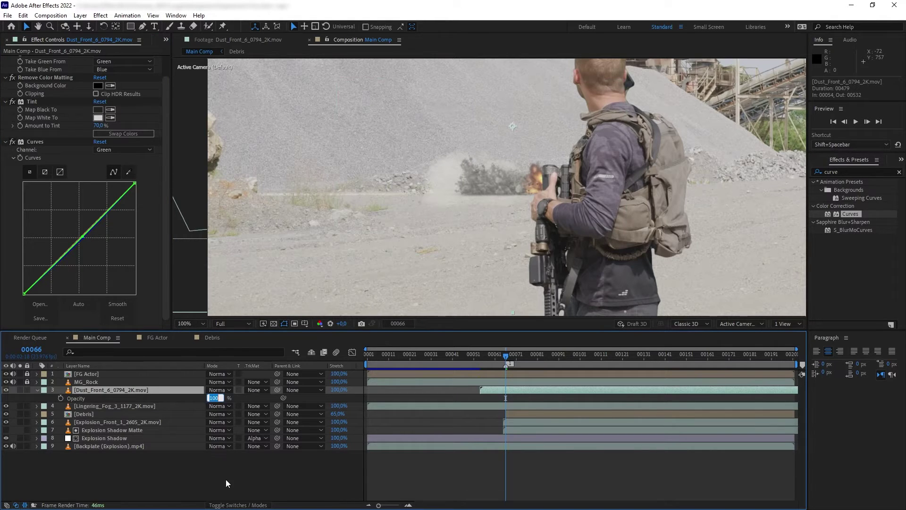
type("90")
left_click(225, 480)
left_click(440, 357)
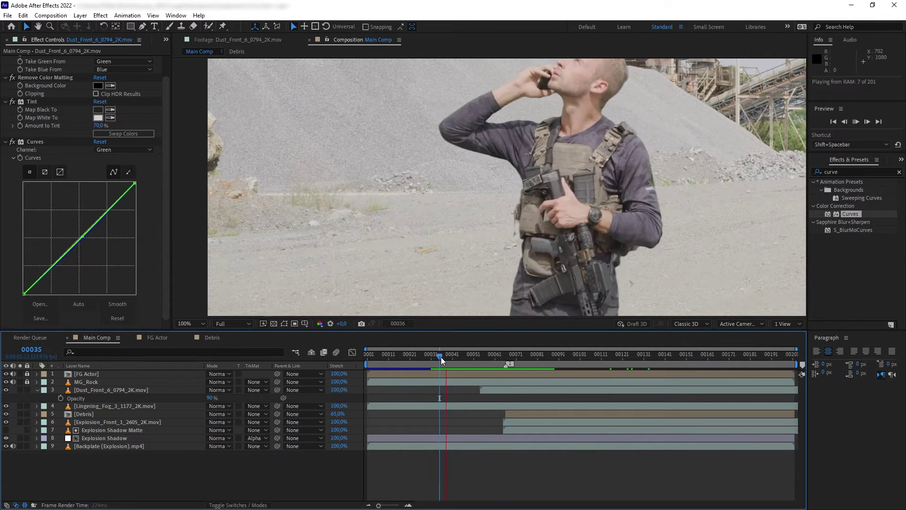
key("space")
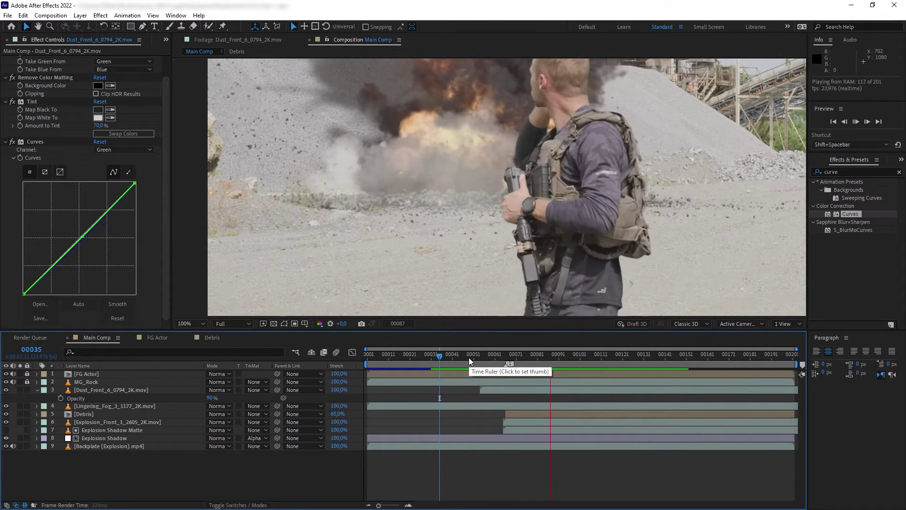
key("space")
- Time-stretch the Dust_Front_6 layer to 32% and shift it to start at frame 64, scrubbing the blast to check its timing
left_click_drag(545, 362, 518, 357)
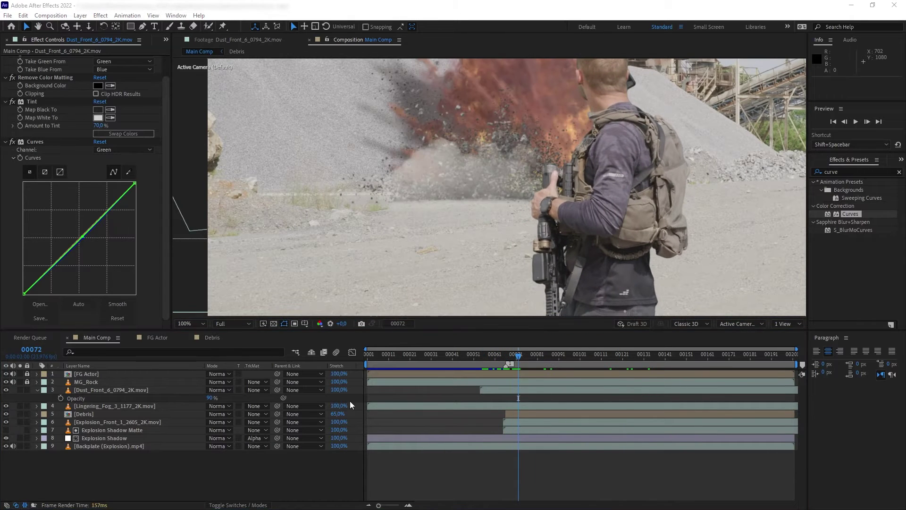
left_click(339, 391)
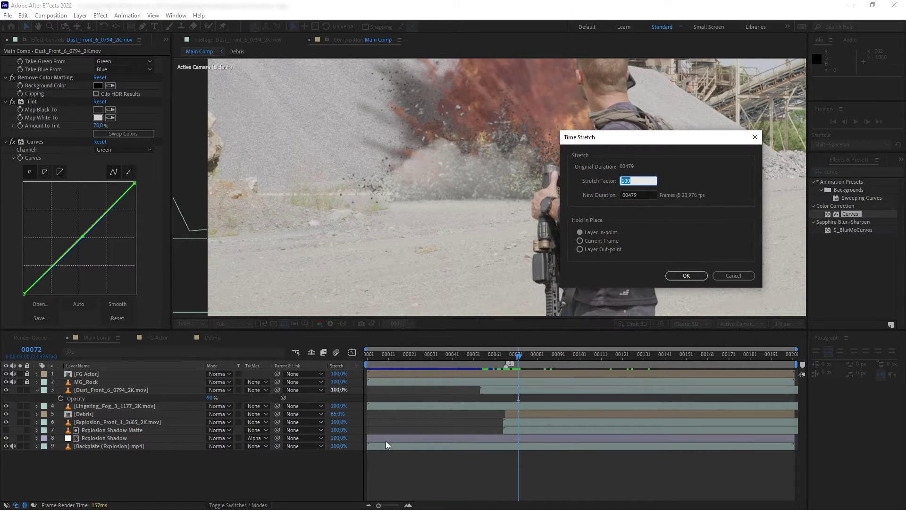
type("32")
key("Return")
left_click(496, 390)
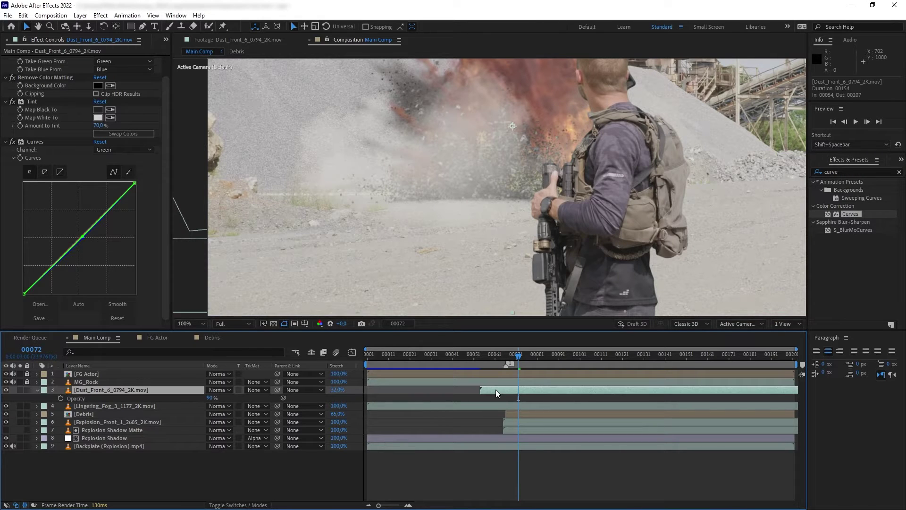
left_click_drag(492, 390, 514, 390)
left_click(507, 355)
left_click_drag(513, 355, 485, 352)
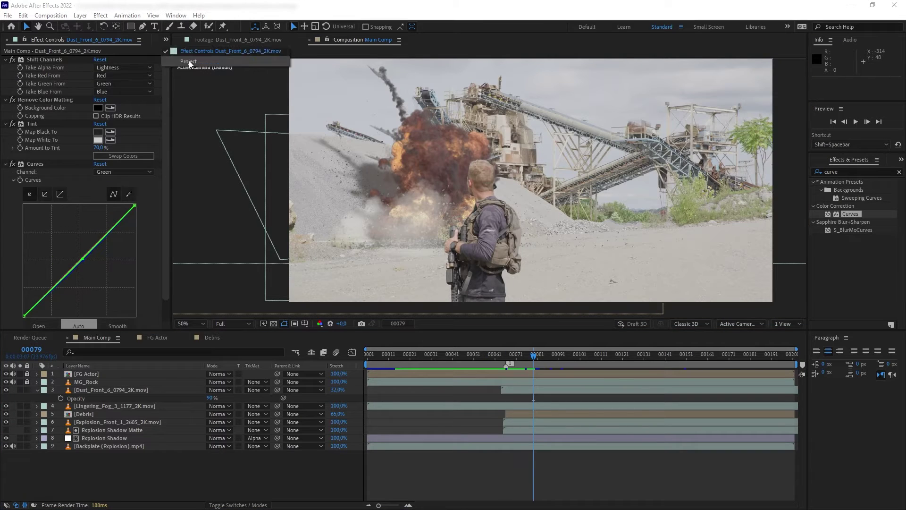
- Add the Dust_Front_3_0791_2K.mov clip directly beneath the FG Actor layer and scale it to 171%
key("ctrl+0")
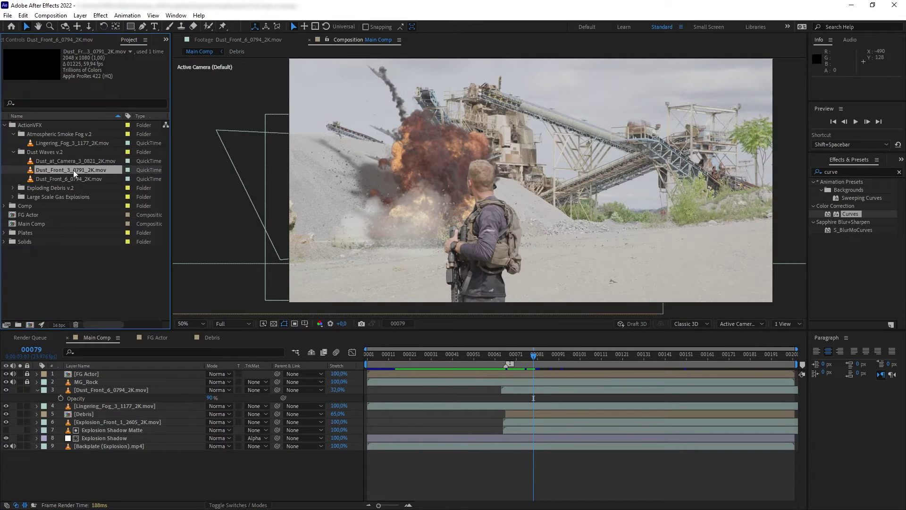
left_click_drag(73, 170, 158, 380)
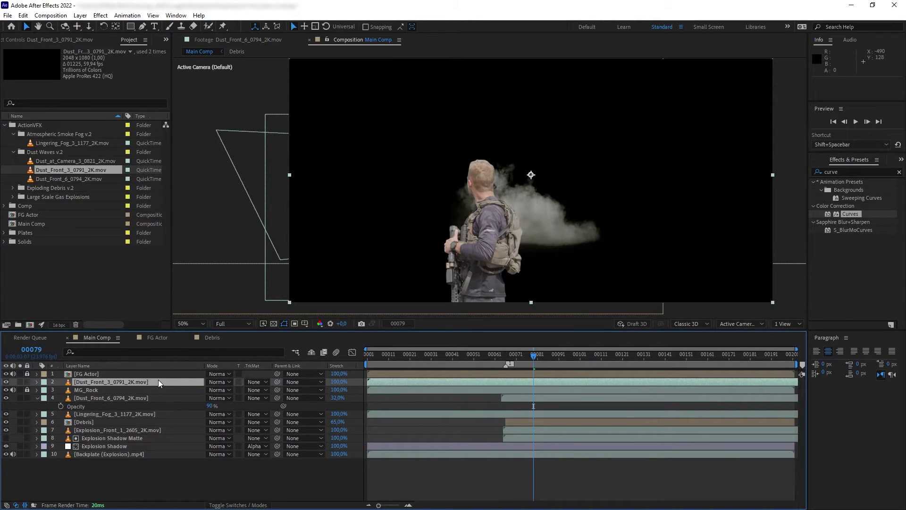
key("s")
left_click_drag(235, 393, 267, 391)
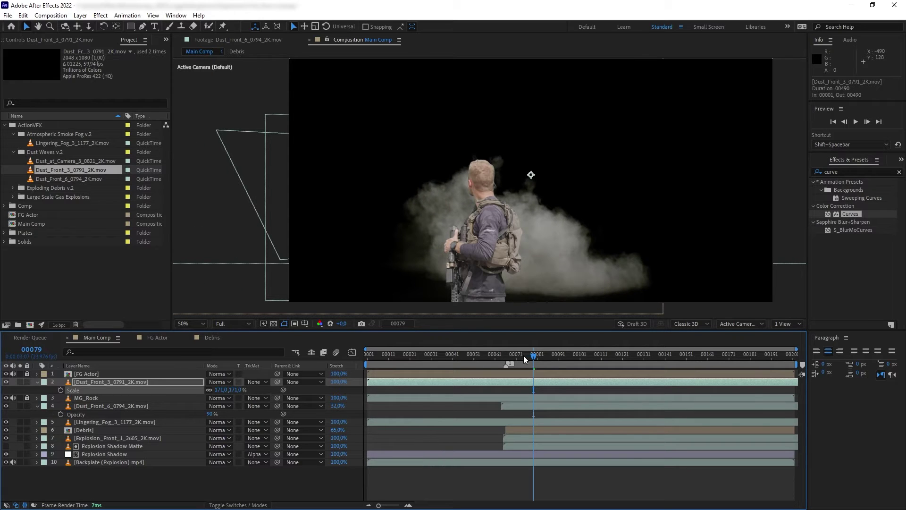
- Copy Shift Channels, Remove Color Matting, Tint and Curves from the Dust_Front_6 layer to the Dust_Front_3 layer
left_click(111, 406)
key("F3")
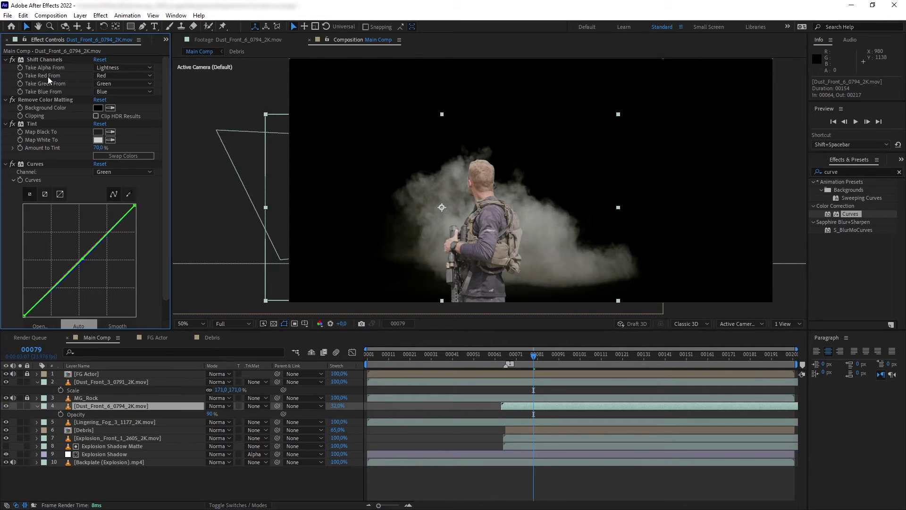
left_click(40, 60)
scroll(44, 108, "down", 2)
left_click(41, 141, "shift")
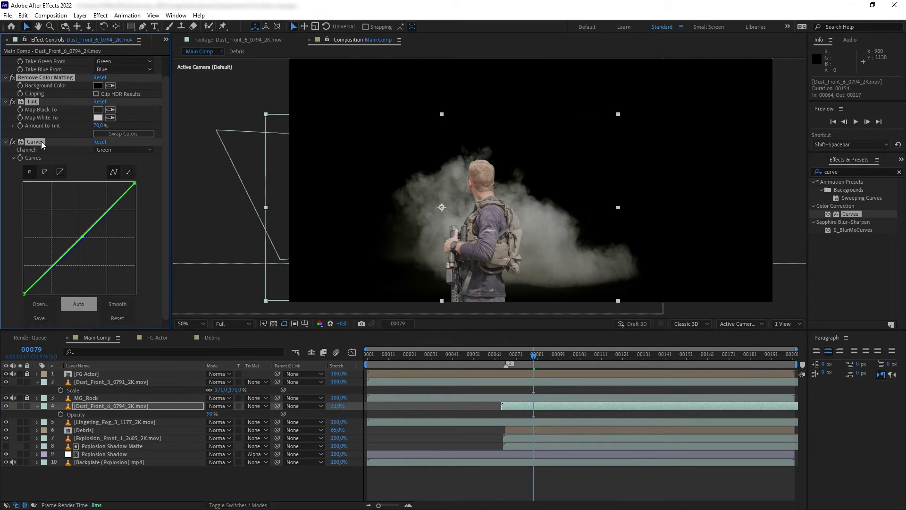
key("ctrl+c")
left_click(103, 382)
key("ctrl+v")
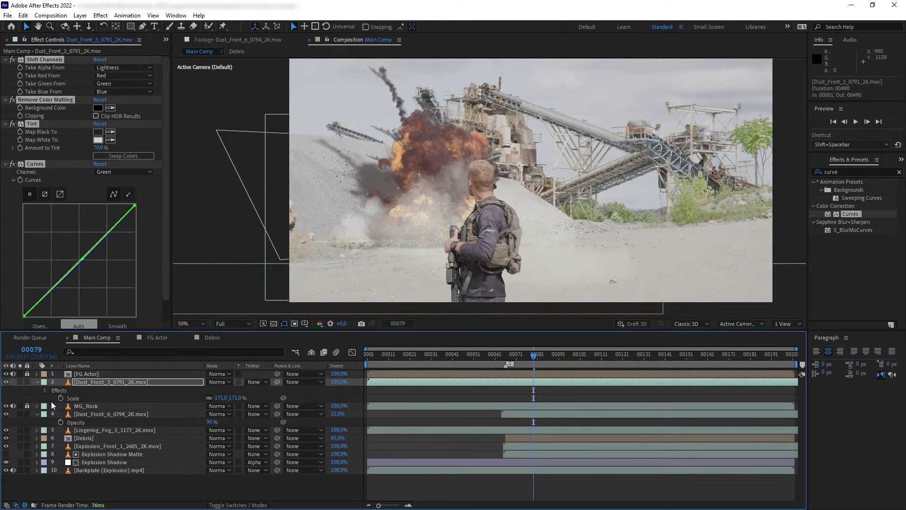
- Time-stretch the Dust_Front_3 layer to 10% and shift it to start at frame 73
left_click(339, 381)
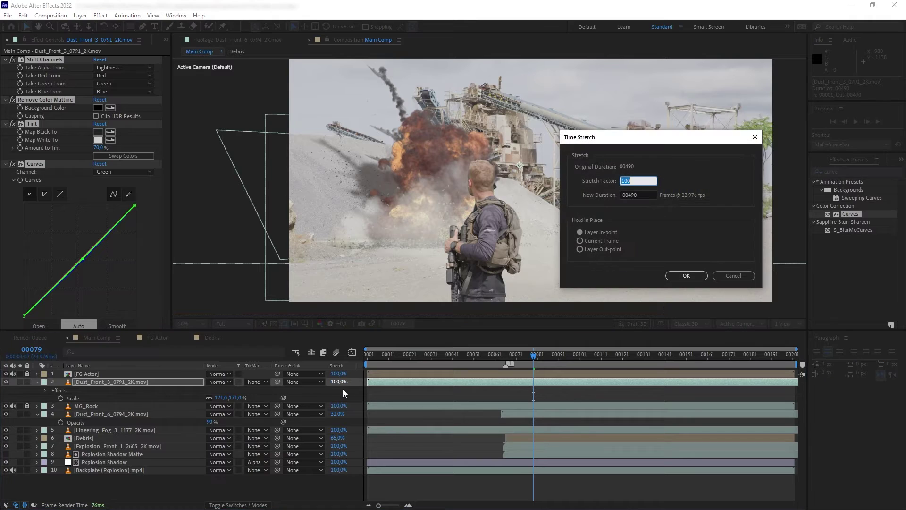
type("10")
key("Return")
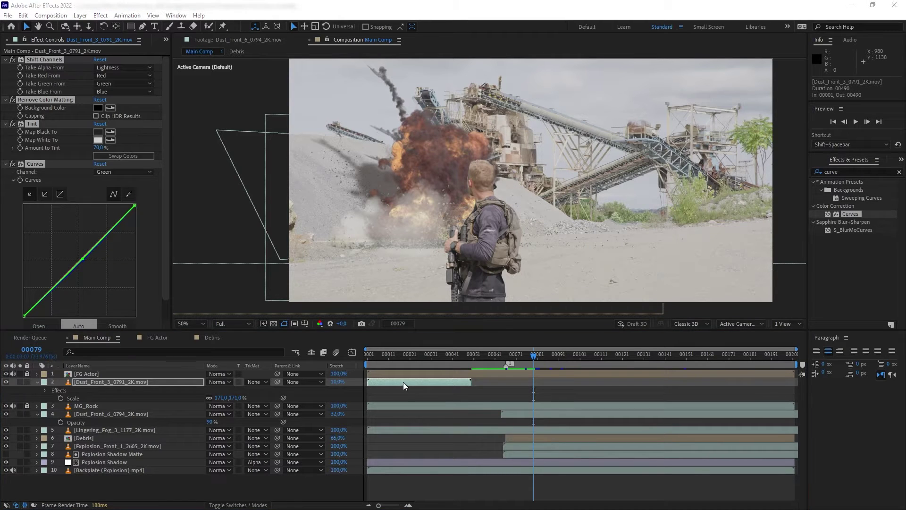
left_click_drag(403, 382, 556, 377)
left_click_drag(503, 359, 517, 359)
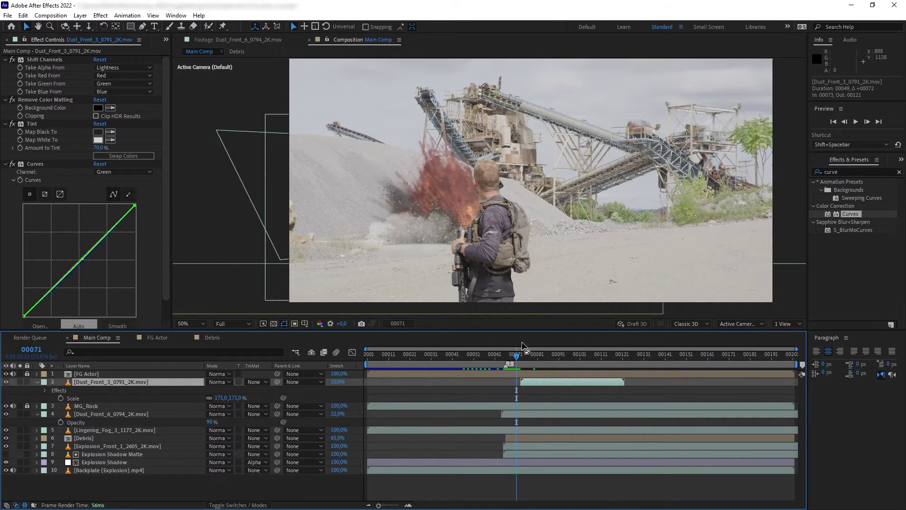
- Move the Dust_Front_3 dust over the explosion base, start the layer at frame 68, and scrub through the blast to check it
left_click_drag(590, 259, 521, 262)
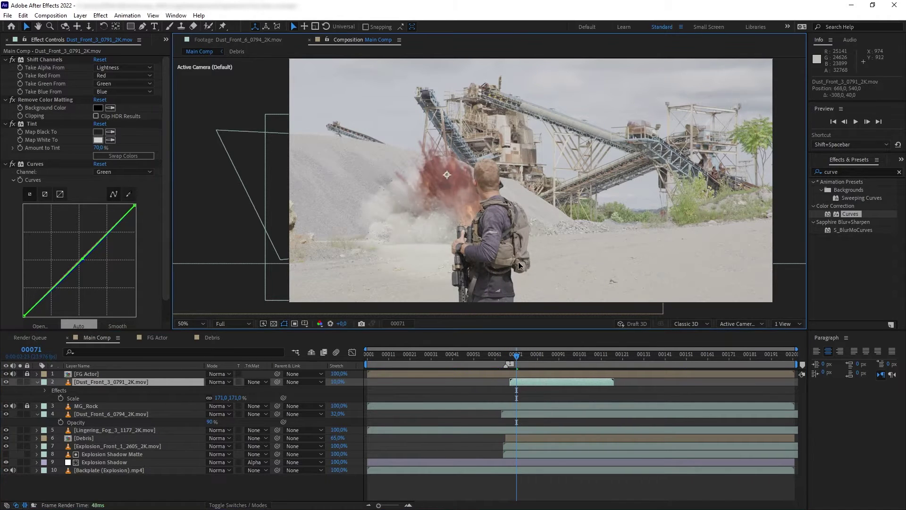
left_click_drag(505, 358, 369, 385)
left_click_drag(508, 362, 527, 361)
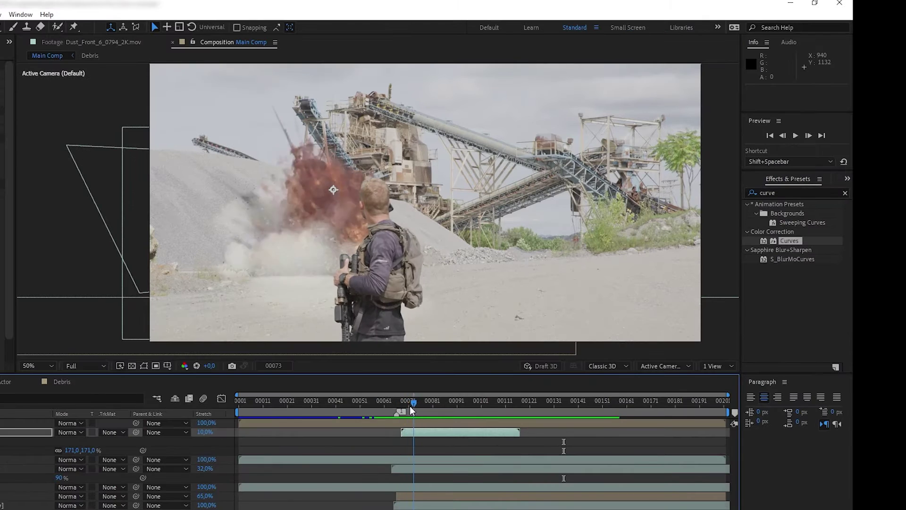
left_click_drag(421, 410, 514, 407)
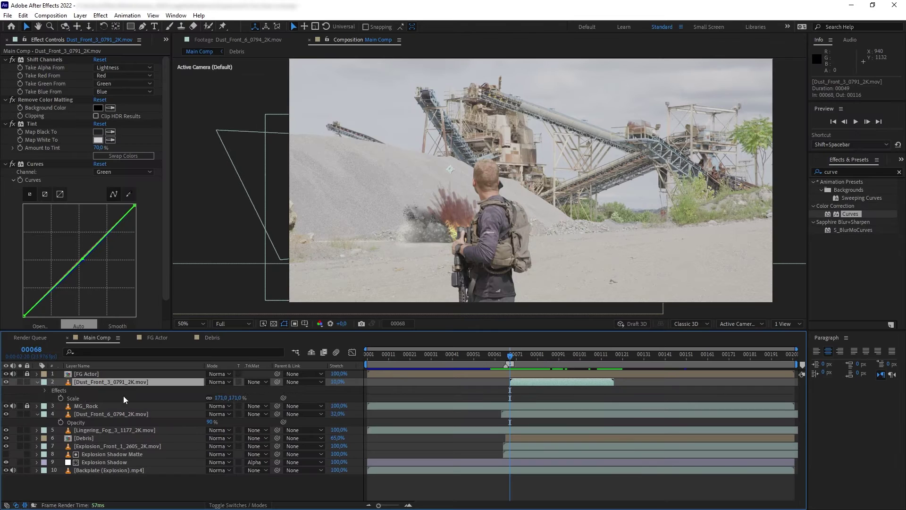
- Keyframe the Dust_Front_3 layer's opacity to fade in from 0% at frame 68 to 80% a few frames further on
key("t")
key("Page_Down")
key("Page_Down")
key("Page_Down")
key("Page_Down")
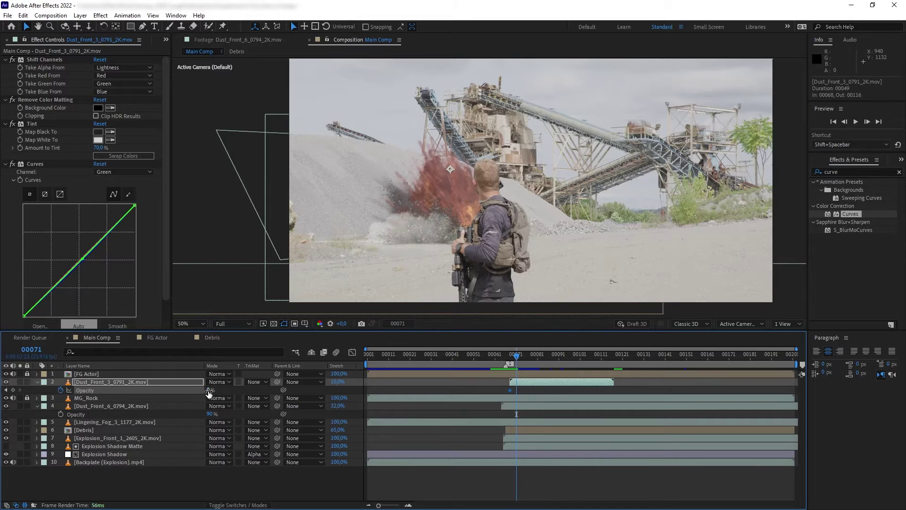
type("80")
key("Return")
- Add fade-out opacity keyframes to the Dust_Front_3 layer from about frame 103 to its end, and play back the shot
left_click(586, 355)
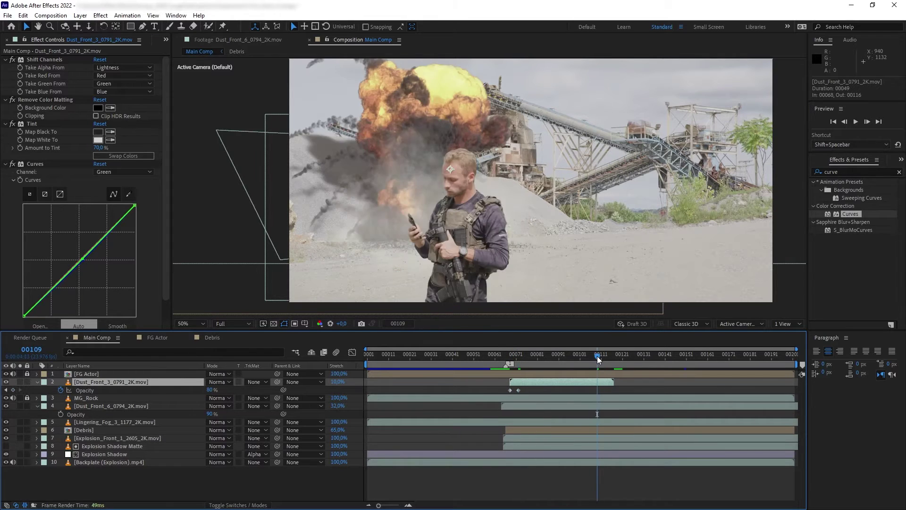
left_click(467, 347)
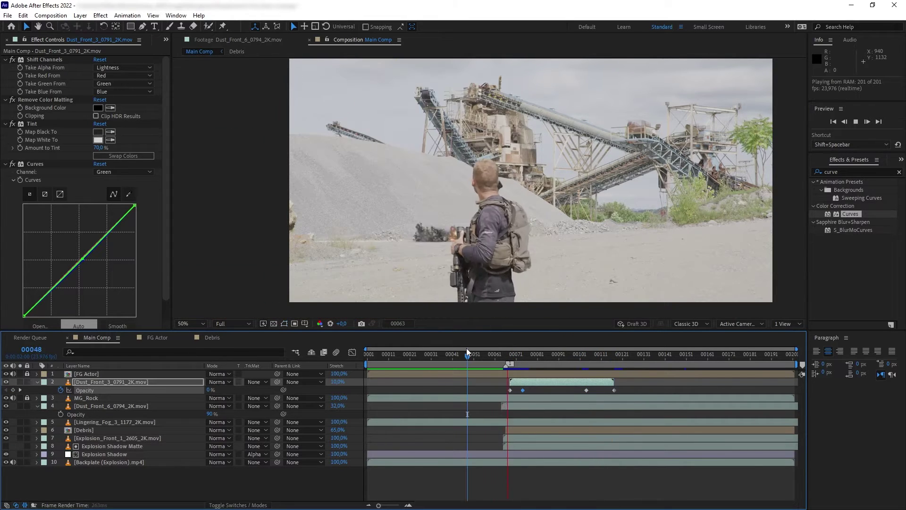
key("space")
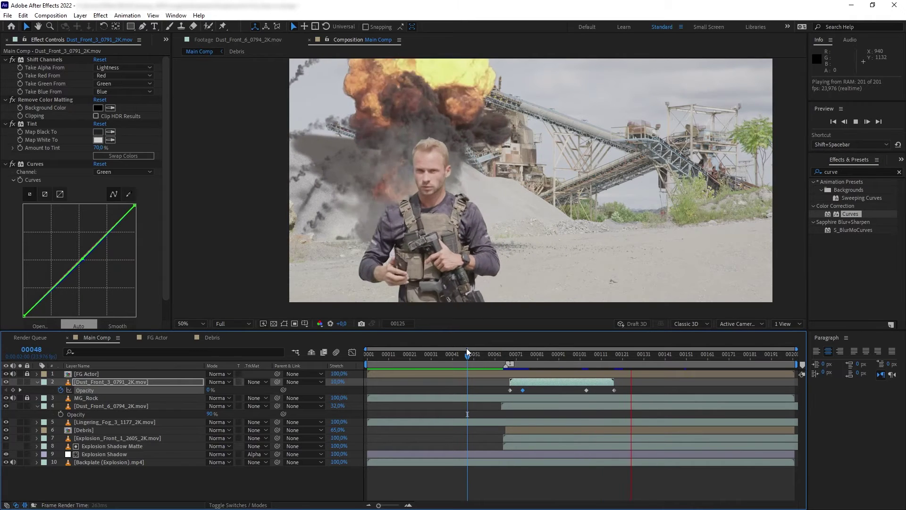
left_click(518, 357)
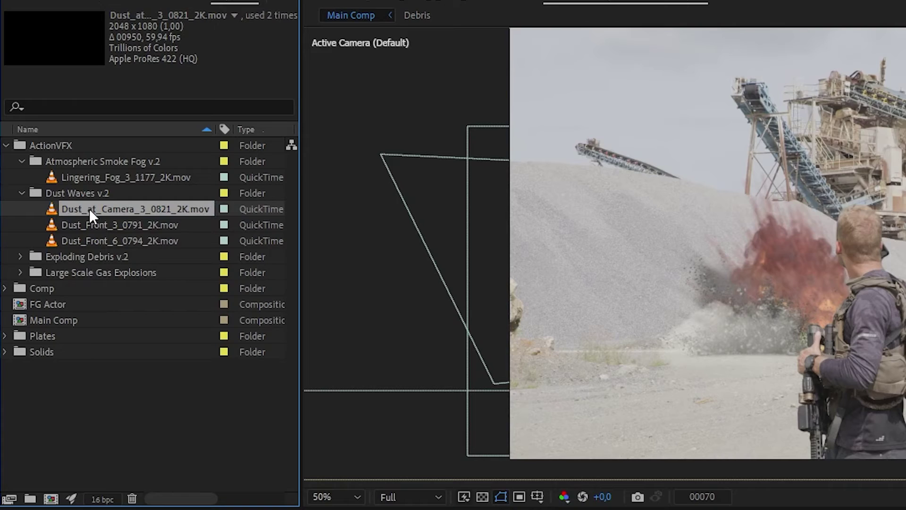
- Add Dust_at_Camera_3_0821_2K.mov beneath FG Actor and apply the Dust_Front_3 layer's keying and colour effects to it
double_click(89, 209)
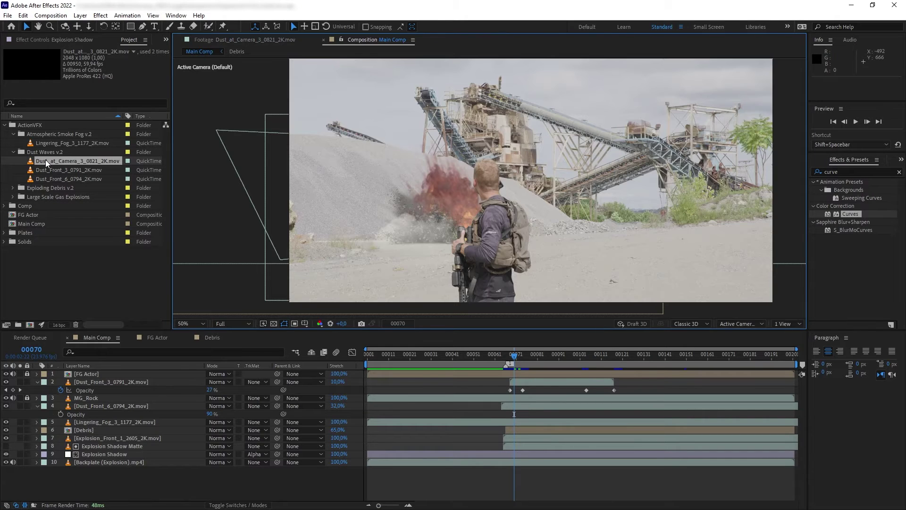
left_click_drag(46, 159, 129, 379)
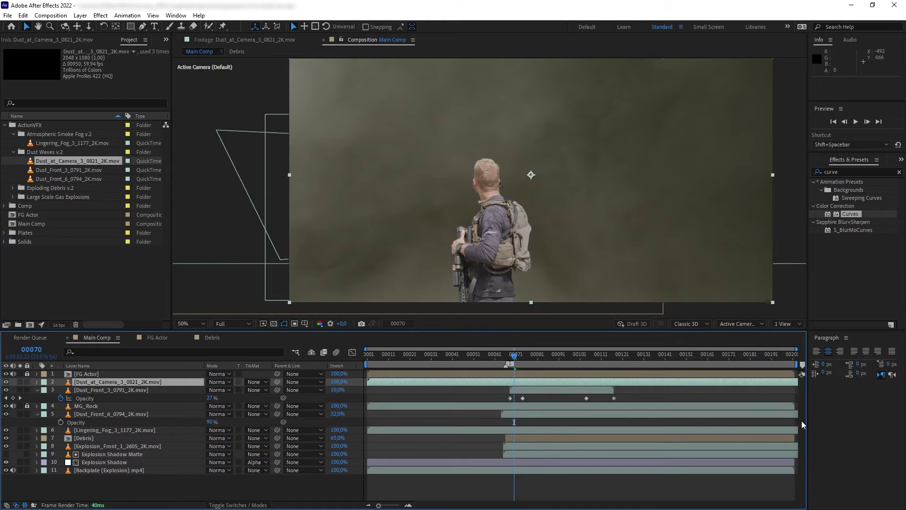
left_click(101, 390)
left_click(61, 39)
scroll(71, 151, "down", 2)
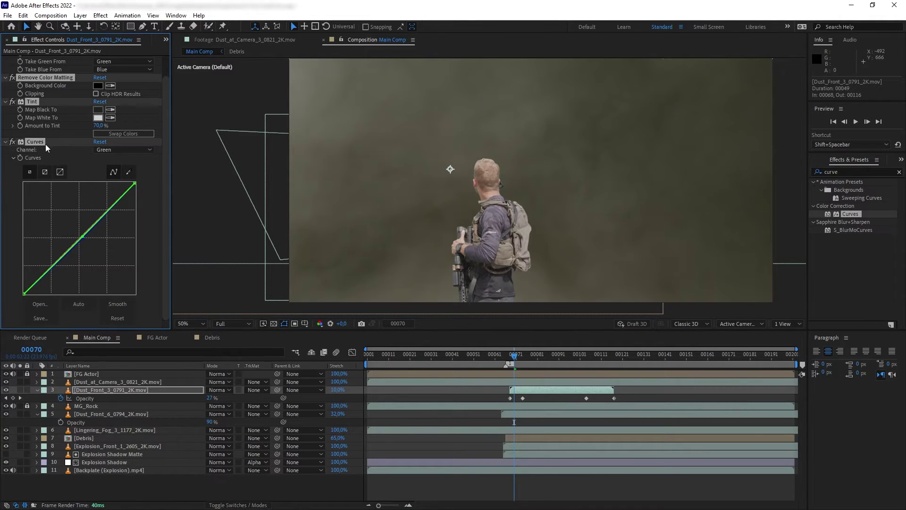
left_click(109, 382)
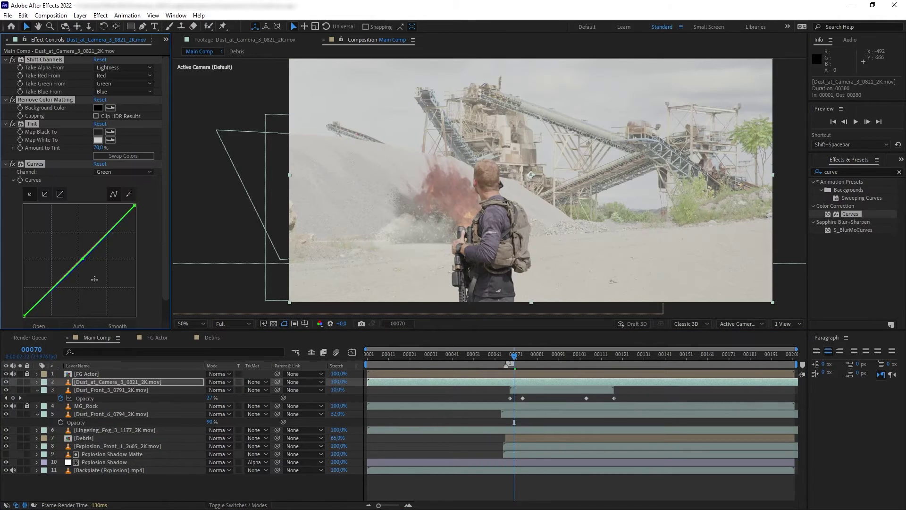
- Shift the Dust_at_Camera layer to start at frame 71 and place a duplicate of it above FG Actor
left_click_drag(377, 382, 615, 408)
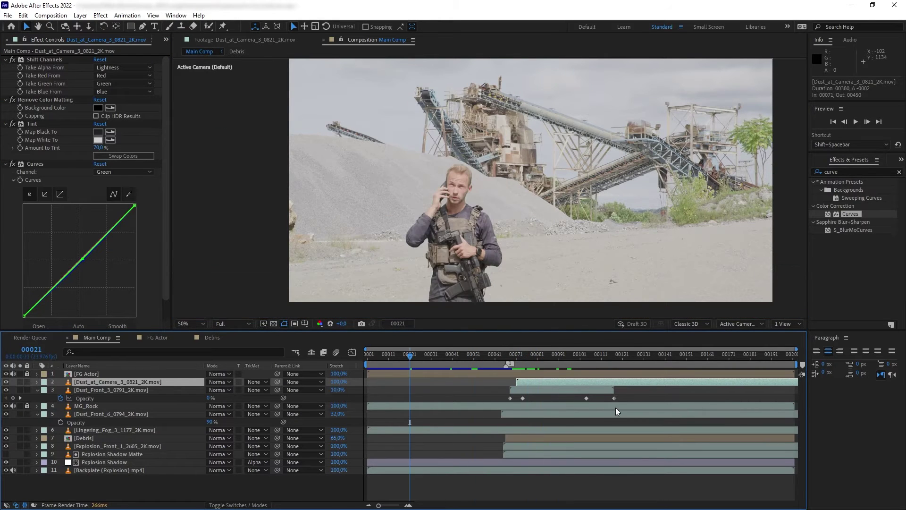
key("space")
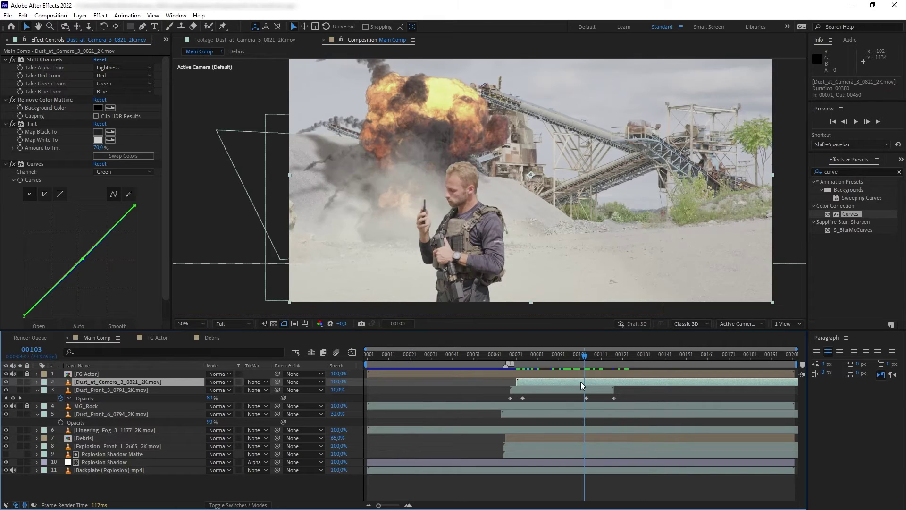
key("ctrl+d")
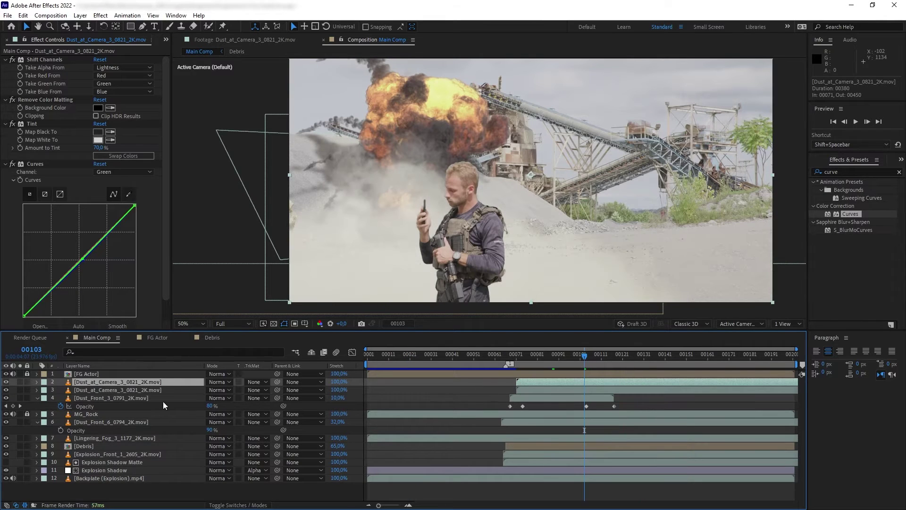
left_click_drag(152, 381, 152, 372)
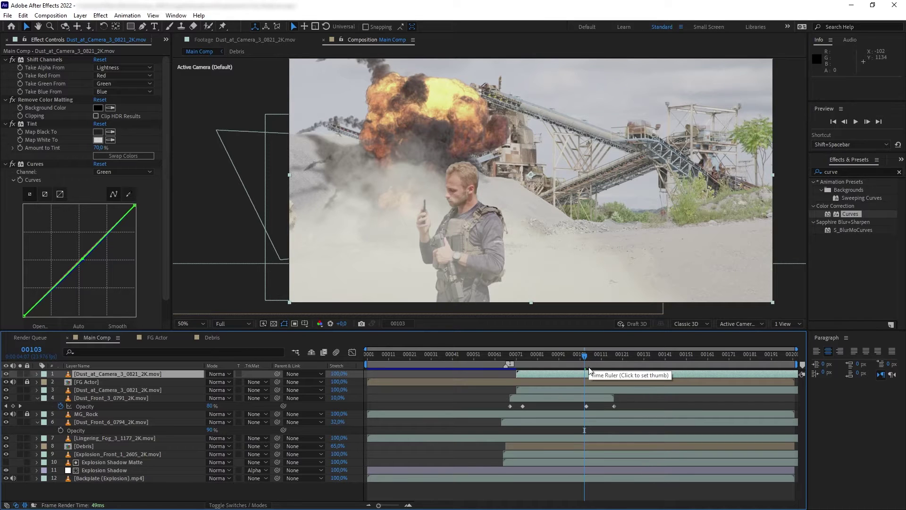
- Trim the lower Dust_at_Camera layer to end at frame 99 and the upper copy to start there, and play back the cut
left_click_drag(584, 358, 576, 361)
left_click(573, 392)
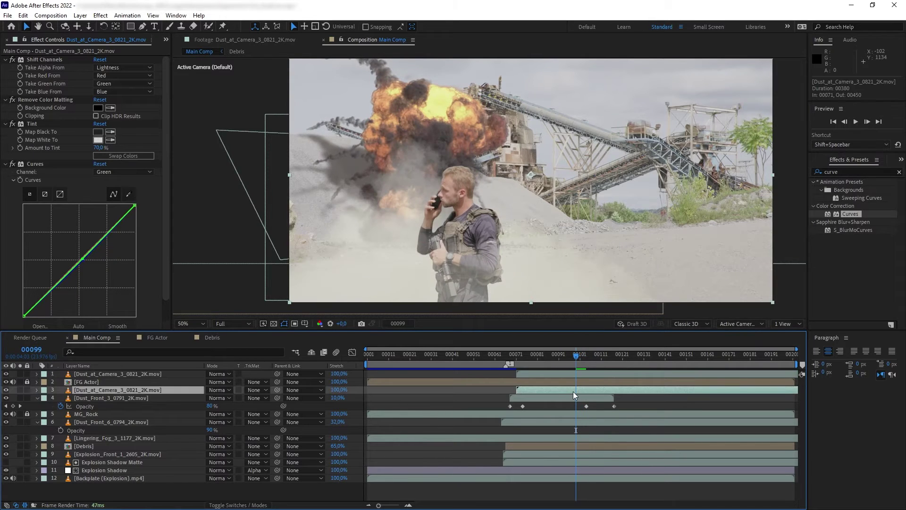
key("alt+bracketright")
left_click(591, 376)
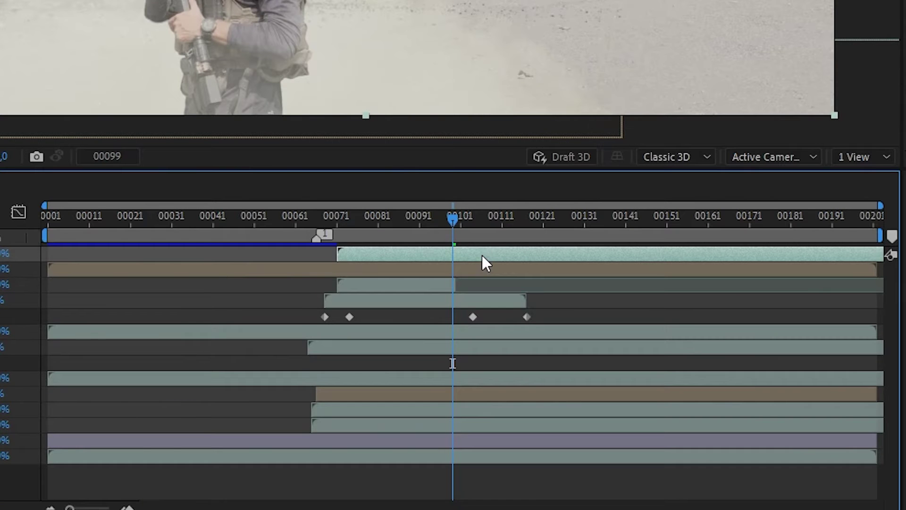
key("alt+bracketleft")
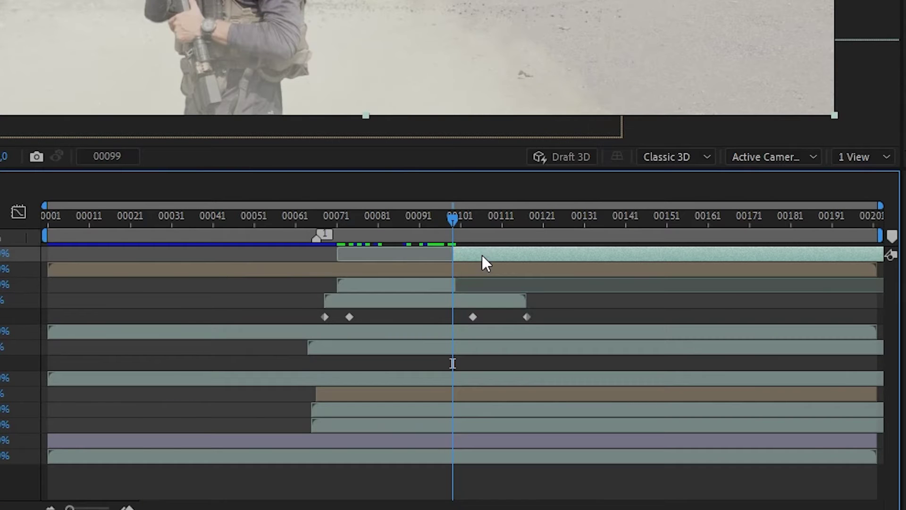
key("shift+space")
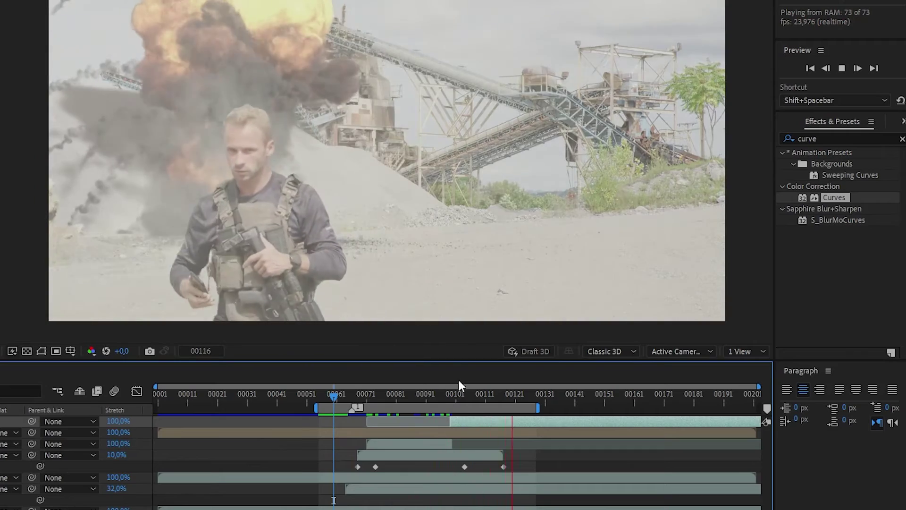
- Overlap the two Dust_at_Camera layers by extending the lower one to frame 101 and starting the upper one at frame 97
mouse_move(458, 395)
left_mouse_down()
mouse_move(431, 395)
mouse_move(464, 394)
mouse_move(452, 394)
left_mouse_up()
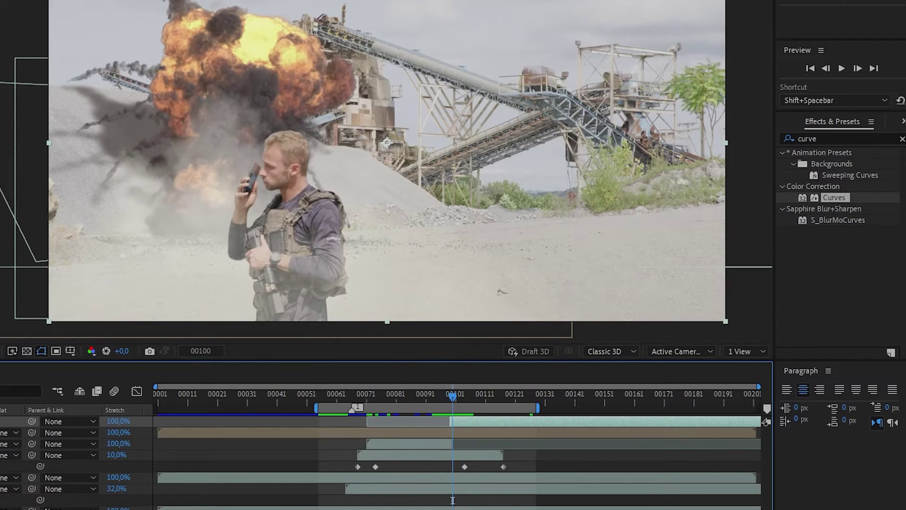
key(";")
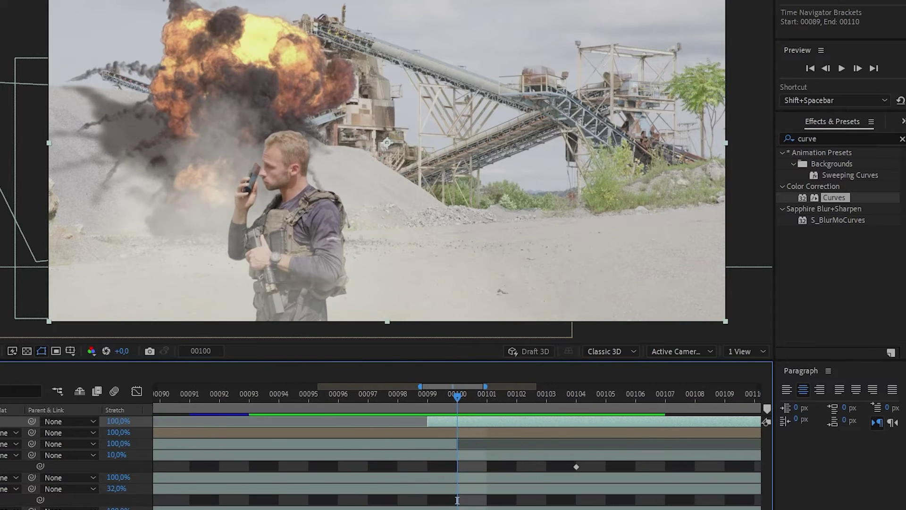
left_click_drag(457, 444, 517, 443)
- Keyframe the lower Dust_at_Camera layer's opacity to fade out from 100% at frame 97 to 0% at frame 102
left_click(118, 374, "ctrl")
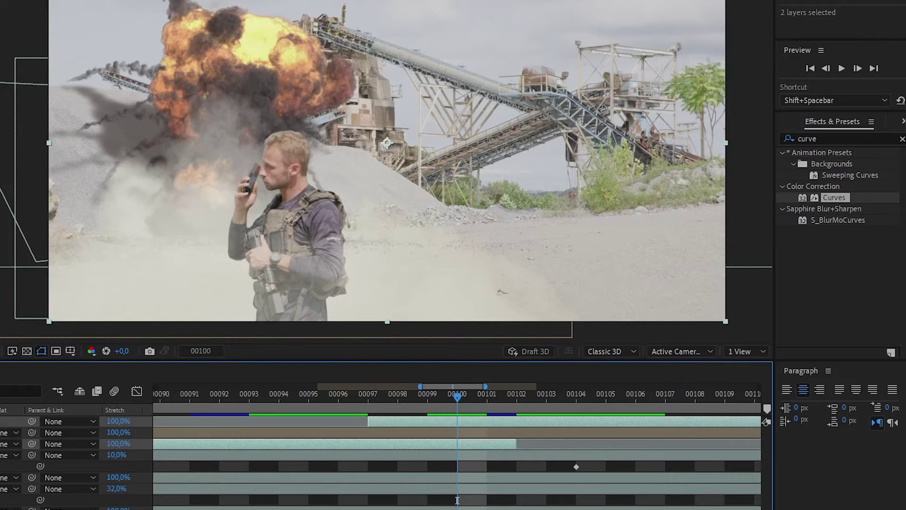
key("t")
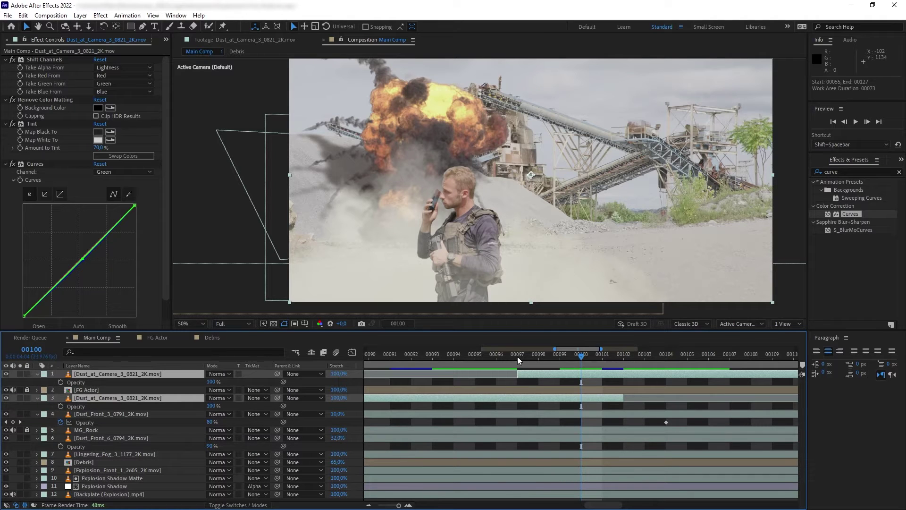
left_click(518, 357)
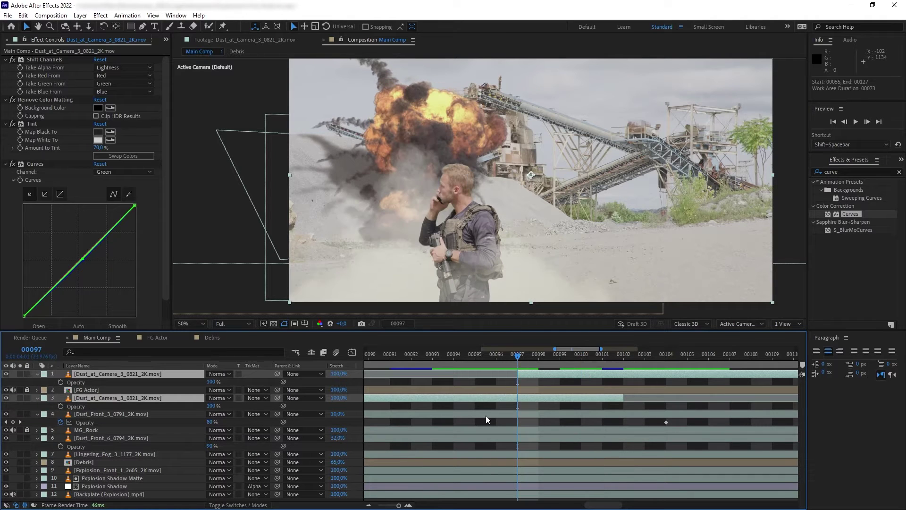
left_click(485, 416)
left_click(475, 398)
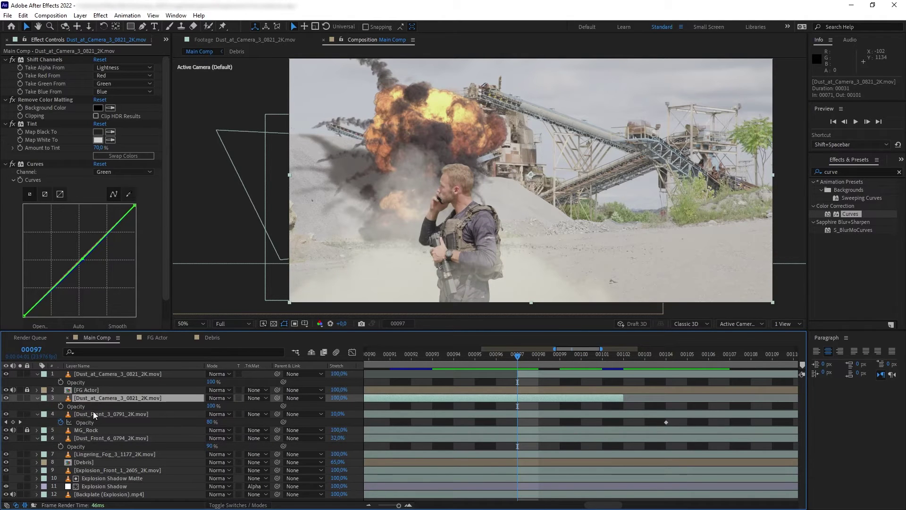
left_click(60, 406)
left_click(621, 358)
left_click_drag(211, 405, 56, 399)
- Keyframe the upper Dust_at_Camera layer's opacity from 0% at frame 97 to 100% at frame 102, and scrub through the crossfade
left_click(60, 382)
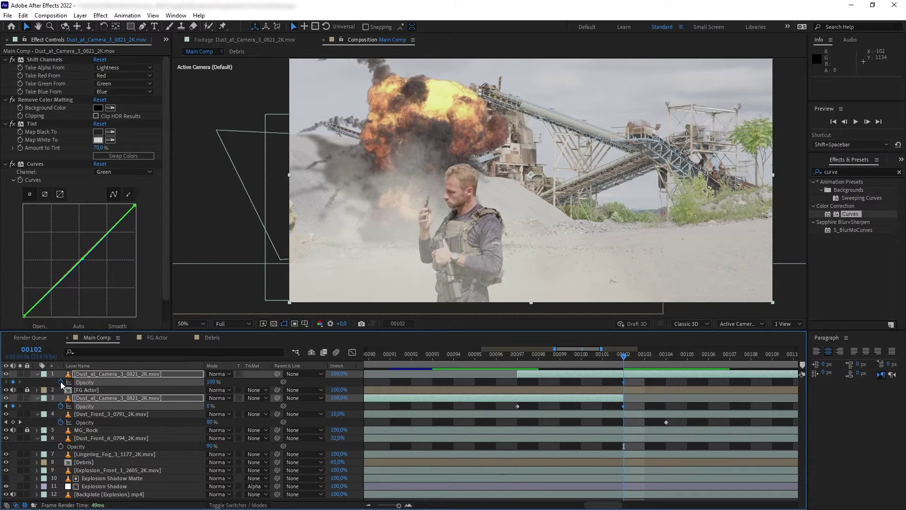
left_click(519, 358)
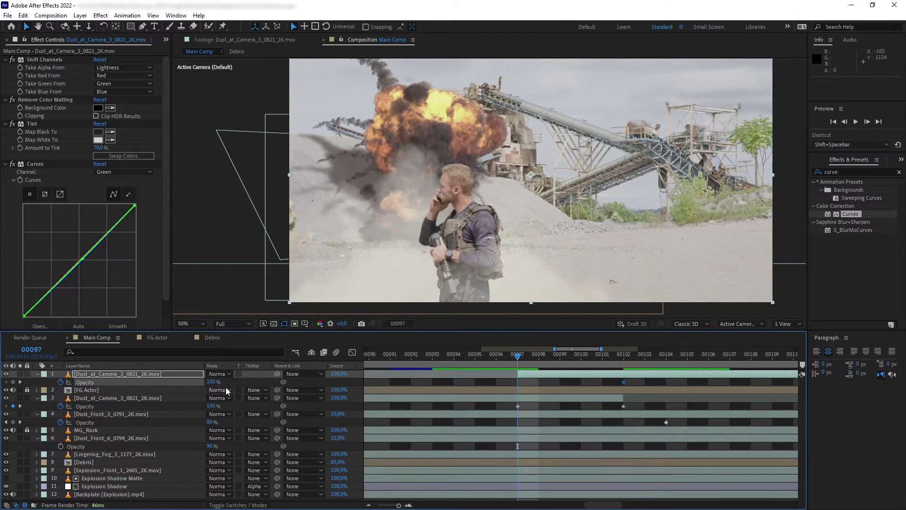
left_click_drag(211, 382, 3, 412)
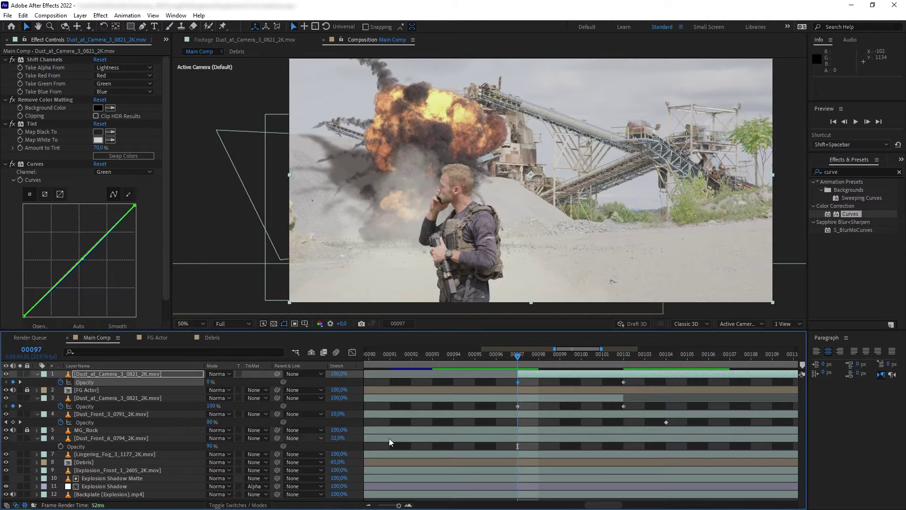
mouse_move(512, 367)
left_mouse_down()
mouse_move(424, 352)
mouse_move(690, 359)
mouse_move(590, 355)
mouse_move(730, 338)
mouse_move(645, 359)
mouse_move(454, 355)
mouse_move(730, 355)
mouse_move(518, 355)
left_mouse_up()
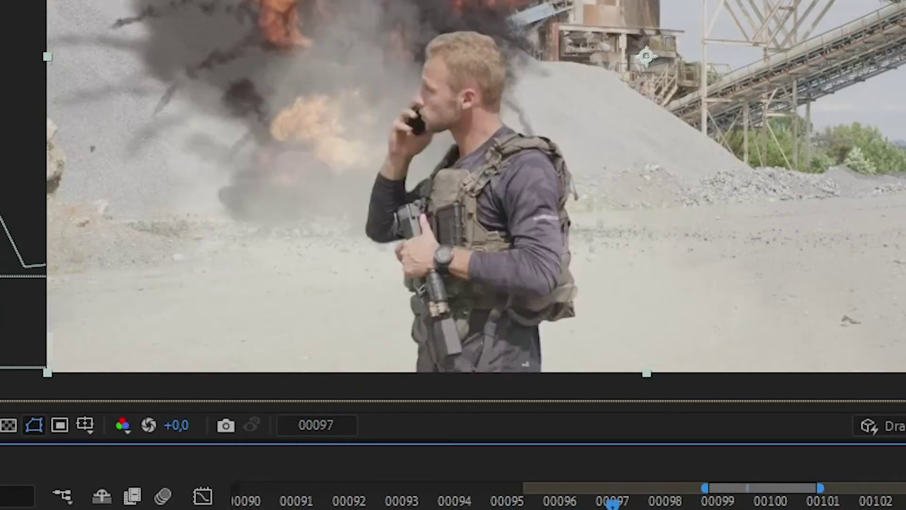
left_click_drag(612, 502, 901, 500)
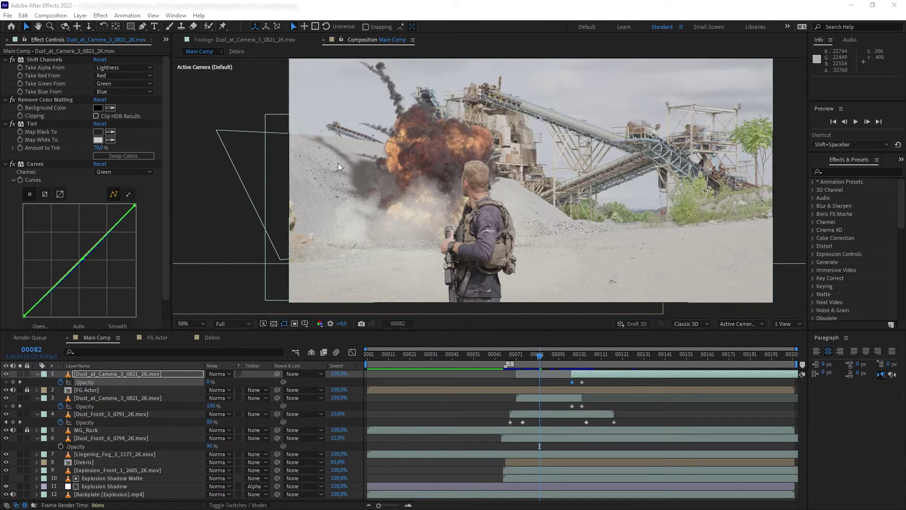
mouse_move(483, 358)
left_mouse_down()
mouse_move(502, 357)
mouse_move(433, 355)
mouse_move(505, 360)
mouse_move(435, 355)
mouse_move(504, 355)
mouse_move(474, 346)
mouse_move(509, 356)
mouse_move(489, 349)
left_mouse_up()
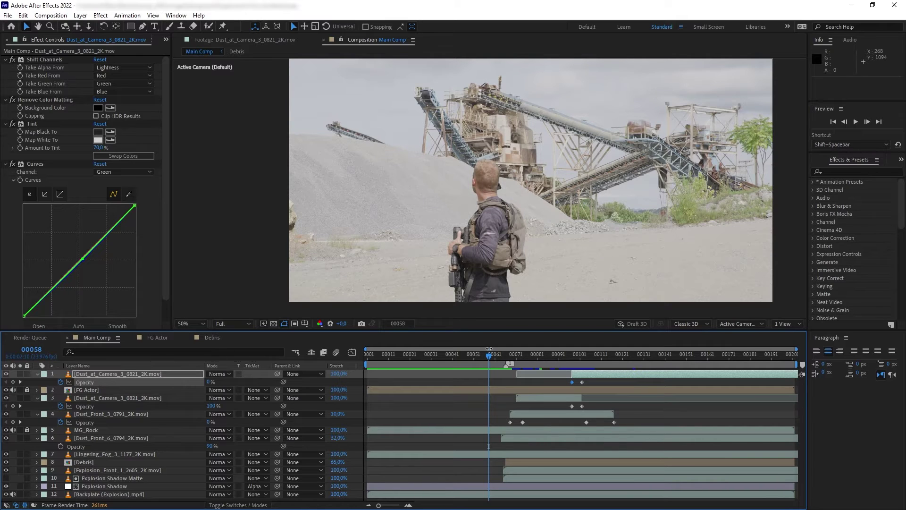
- Create a new composition from Explosion_Front_7_2611_4K.mov in the Large Scale Gas Explosions ProRes folder
left_click(166, 40)
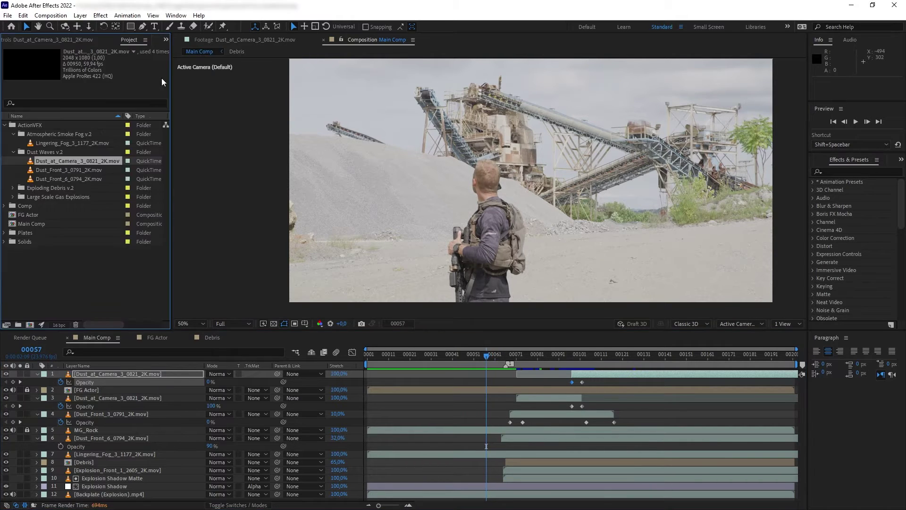
left_click(23, 211)
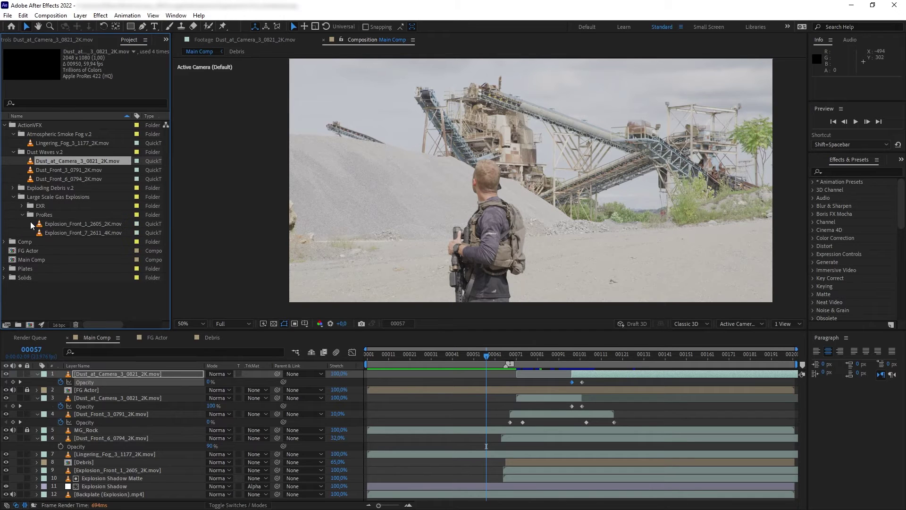
left_click(79, 232)
left_click_drag(79, 233, 30, 325)
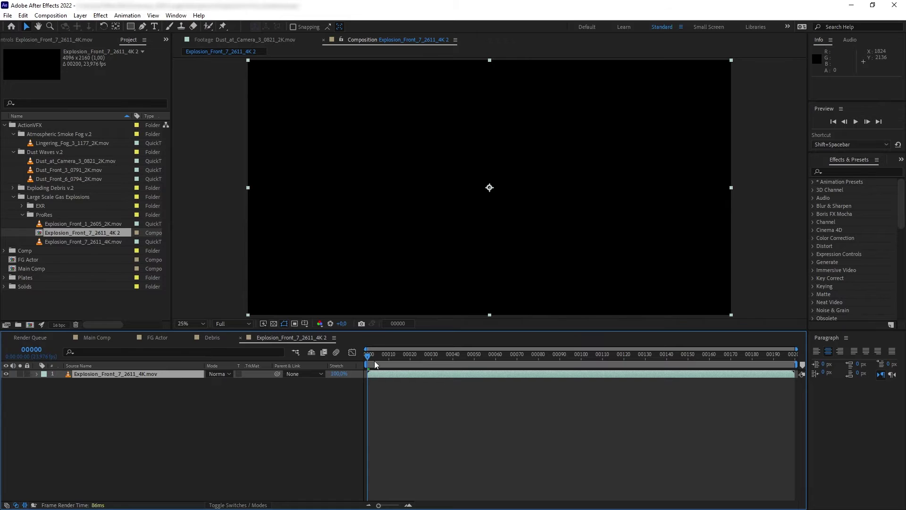
- Draw a closed Pen-tool mask around one of the explosion's curved smoke trails at frame 33
left_click_drag(375, 360, 450, 362)
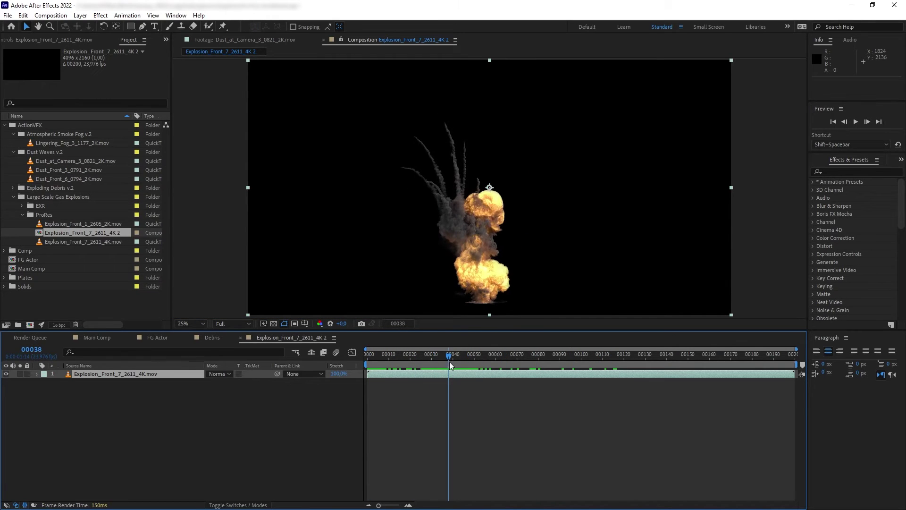
scroll(425, 162, "up", 2)
key("Page_Up")
key("Page_Up")
key("Page_Up")
key("Page_Up")
key("Page_Up")
left_click(142, 26)
left_click(478, 234)
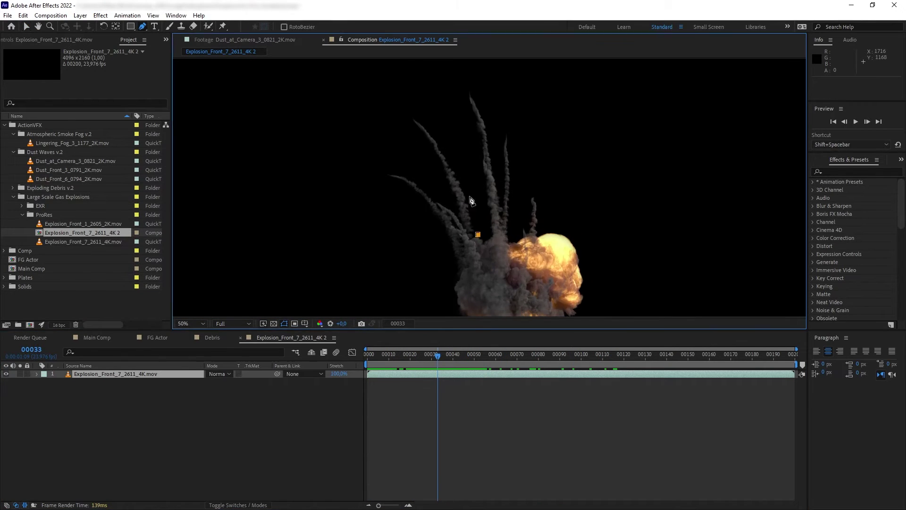
left_click(458, 158)
left_click(414, 99)
left_click_drag(414, 100, 456, 177)
left_click(406, 139)
left_click(380, 154)
left_click_drag(380, 155, 364, 85)
left_click(434, 155)
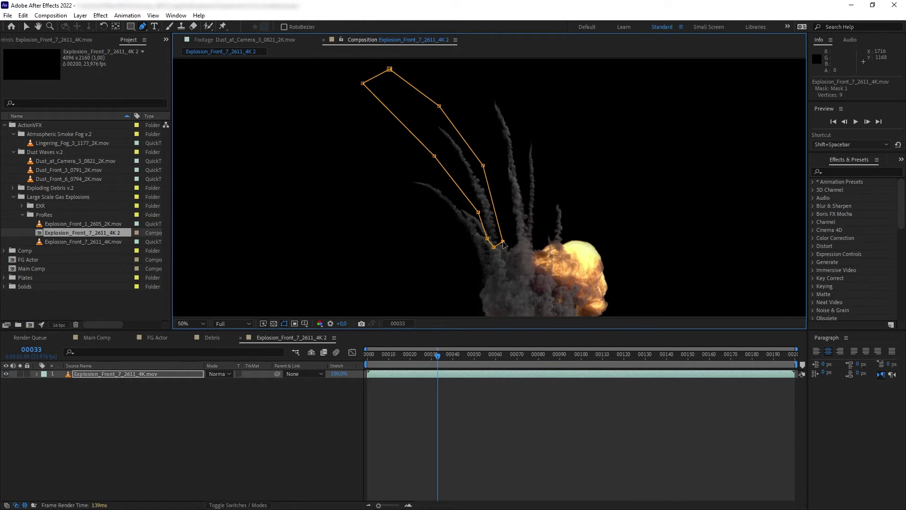
- Centre the anchor point on the masked smoke trail at frame 36 and shift the layer up and to the left
left_click_drag(436, 361, 444, 362)
scroll(490, 198, "down", 2)
key("y")
left_click_drag(536, 204, 485, 190)
left_click_drag(521, 274, 506, 258)
- Scale the smoke trail up to 242%, reposition it, and flip it vertically with a vertical scale of -242%
key("s")
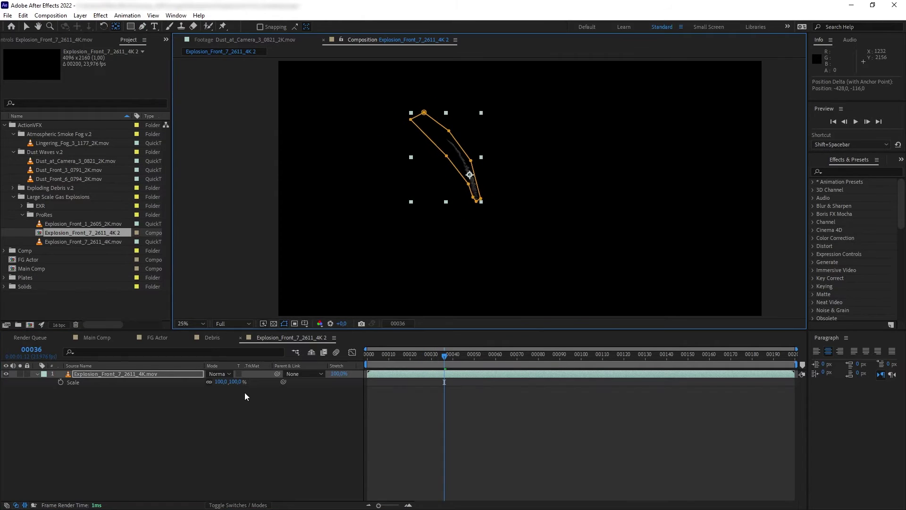
left_click_drag(234, 382, 302, 382)
key("v")
left_click_drag(472, 188, 514, 224)
left_click(209, 381)
left_click(236, 382)
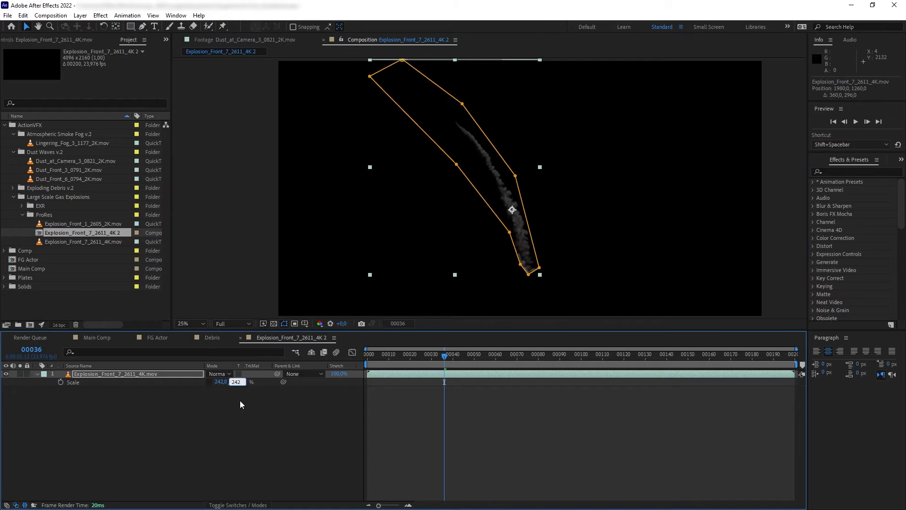
type("-242")
left_click(236, 410)
- Rotate the flipped smoke trail layer to about -68°
left_click(137, 375)
key("r")
left_click_drag(220, 381, 181, 374)
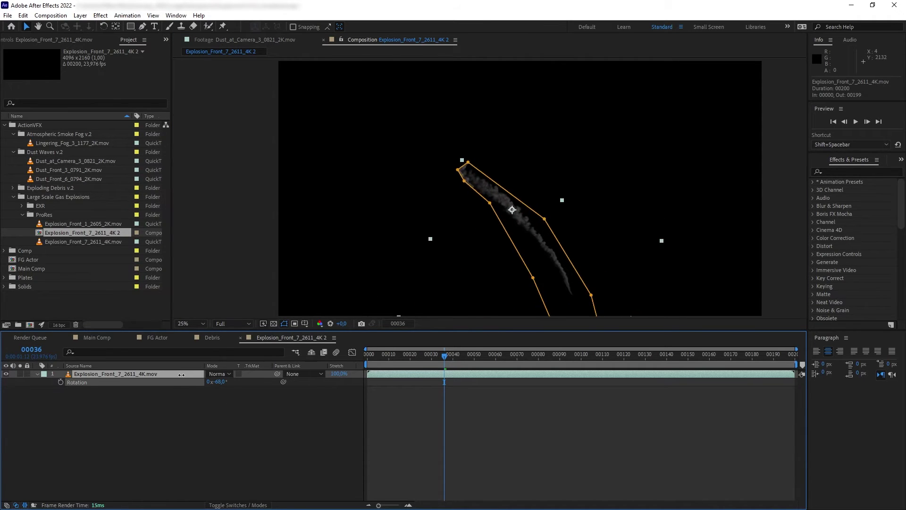
- Rename the Explosion_Front_7 composition as SmokeTrail
right_click(294, 338)
left_click(321, 180)
type("SmokeTrail")
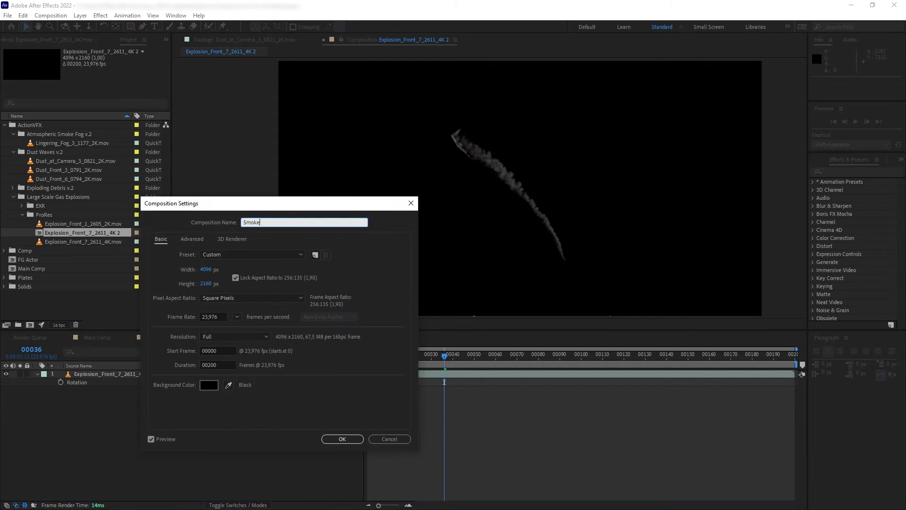
key("Return")
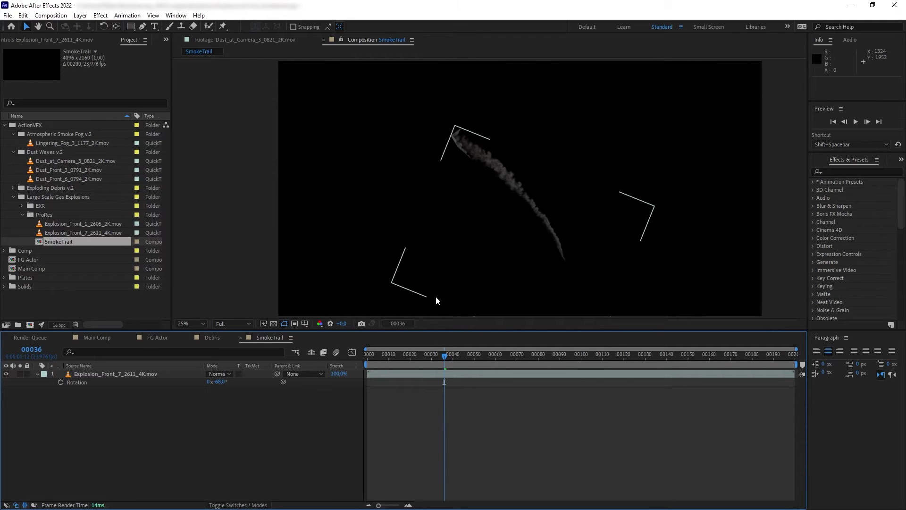
left_click(466, 392)
- Place SmokeTrail in Main Comp directly beneath the Explosion_Front_1 layer and move it up and left over the gravel pile
left_click(88, 337)
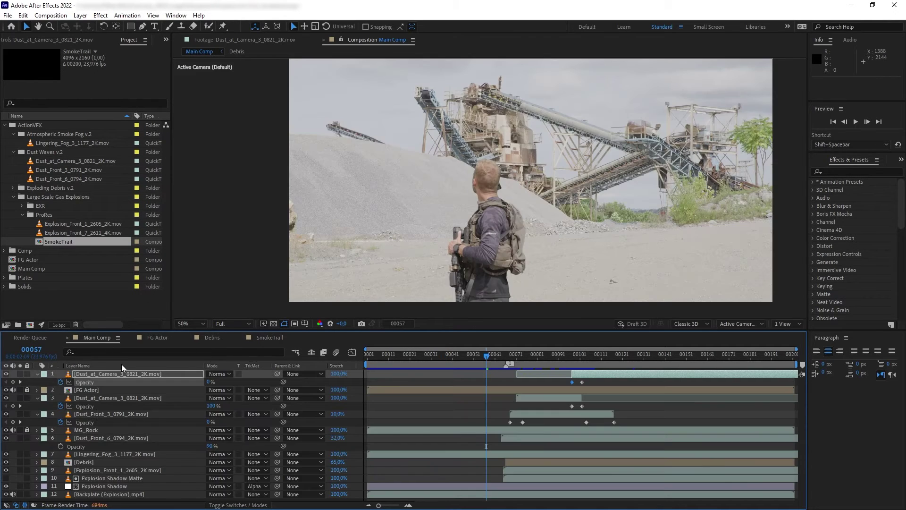
left_click_drag(50, 240, 132, 478)
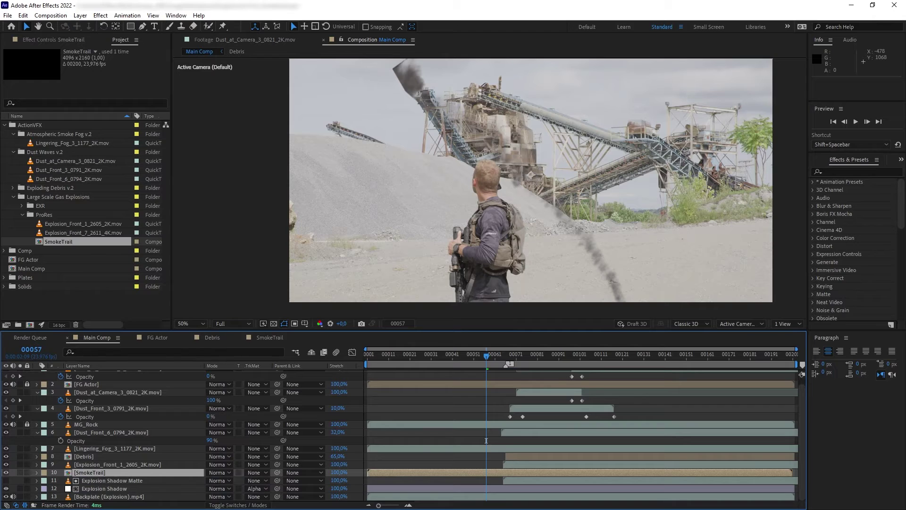
left_click_drag(590, 245, 412, 115)
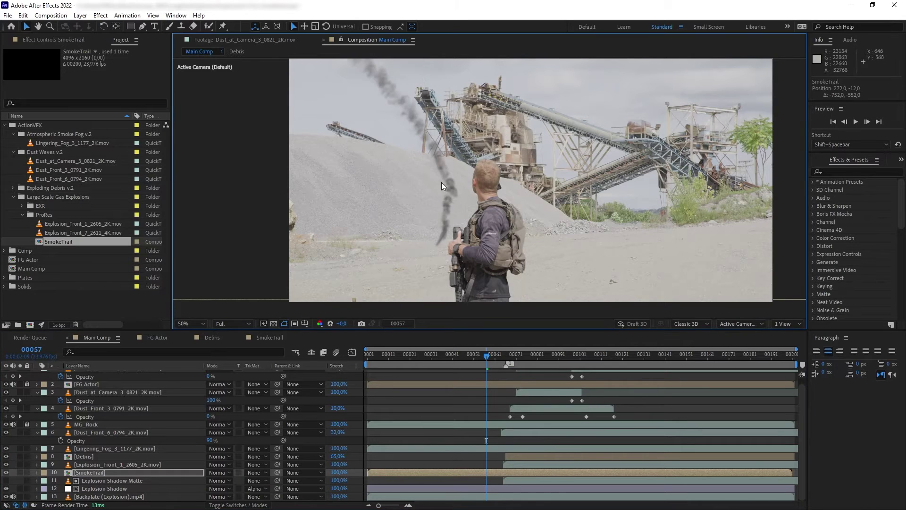
- Rotate the SmokeTrail layer to -5°, scale it to 87%, and align its lower end behind the actor at the explosion's origin
key("r")
left_click_drag(217, 481, 215, 480)
left_click_drag(371, 123, 383, 195)
key("s")
left_click_drag(221, 480, 214, 481)
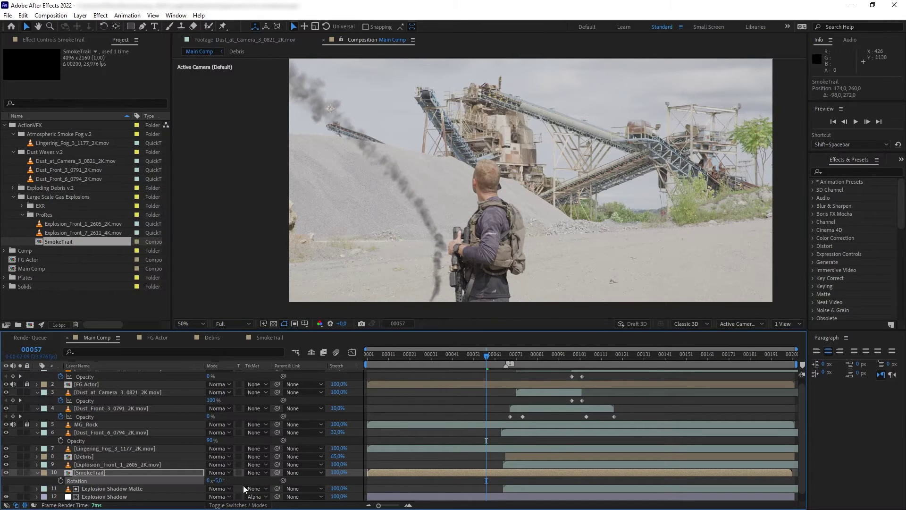
left_click_drag(411, 264, 398, 263)
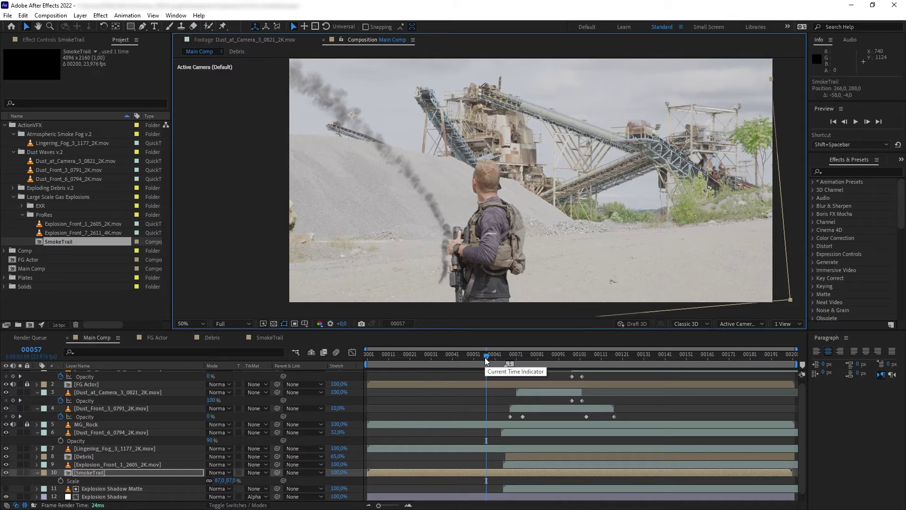
- Draw a pen mask on the SmokeTrail layer at frame 67 that encloses the smoke trail down to the explosion's origin
left_click(469, 356)
left_click_drag(469, 355, 489, 359)
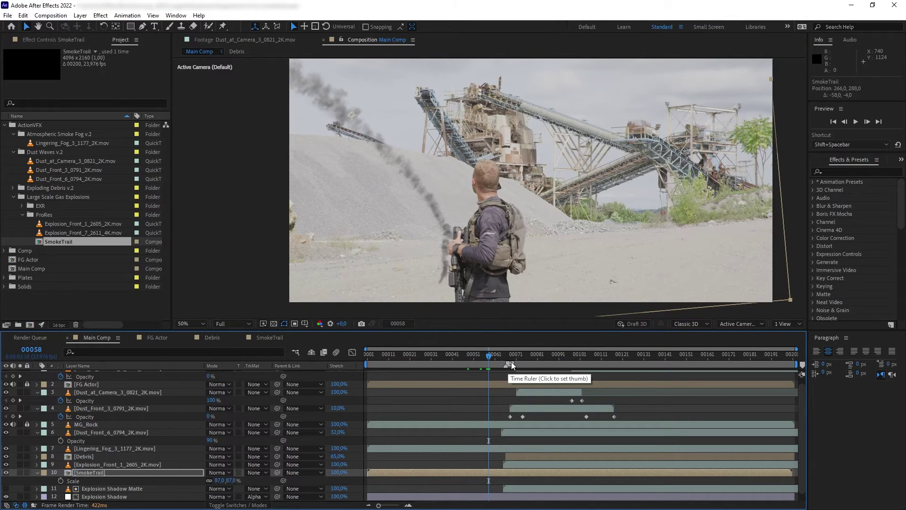
left_click(507, 359)
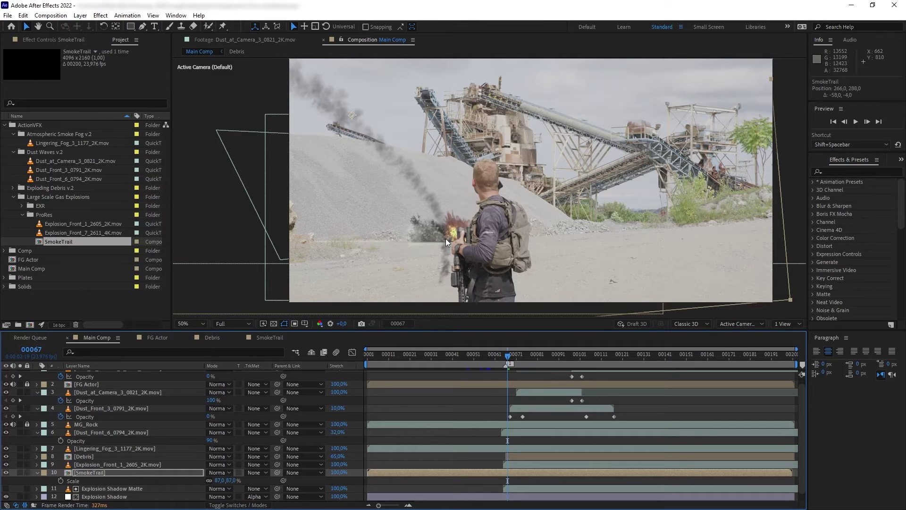
left_click(142, 26)
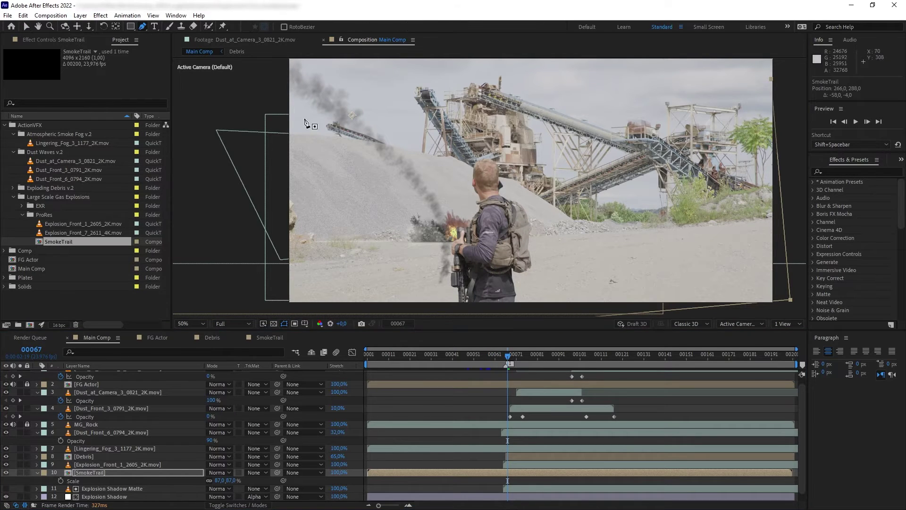
left_click(371, 160)
left_click(424, 218)
left_click(442, 236)
left_click(432, 178)
left_click(413, 147)
left_click_drag(450, 212, 407, 199)
left_click(356, 92)
left_click(371, 159)
scroll(476, 219, "up", 1)
left_click_drag(411, 241, 416, 248)
scroll(417, 248, "down", 2)
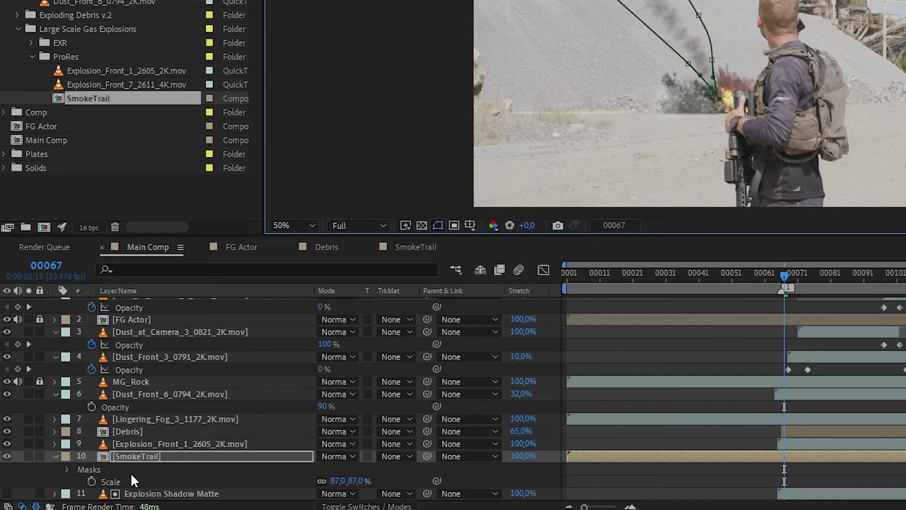
- Set the SmokeTrail mask's feather to 12 pixels
key("f")
left_click(338, 481)
type("12")
key("Return")
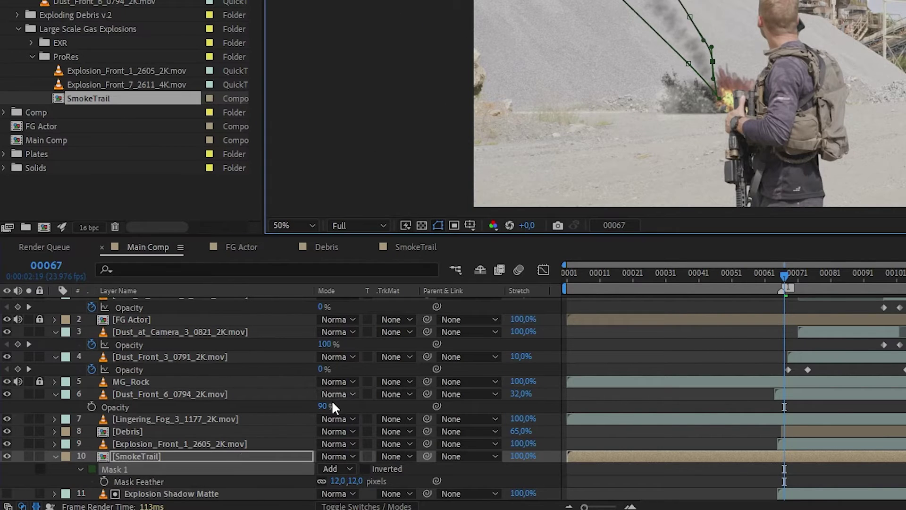
- Keyframe the SmokeTrail mask path up to frame 67 so the trail is revealed downward from the sky to the explosion's origin, and preview it
key("m")
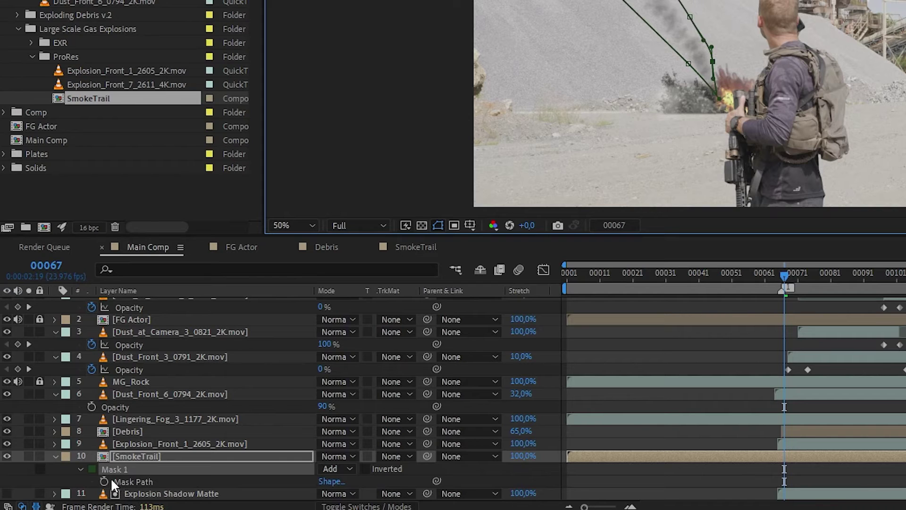
left_click(105, 481)
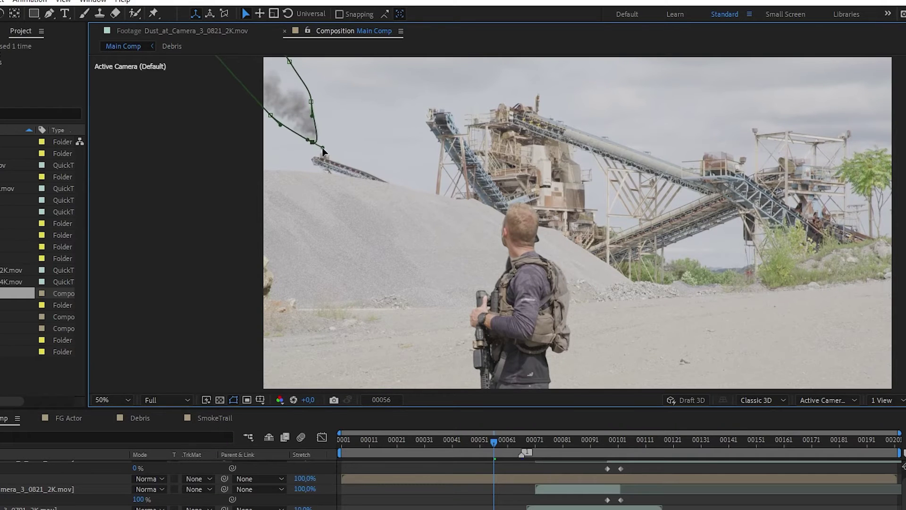
key("Page_Down")
key("Page_Down")
left_click_drag(413, 214, 467, 287)
key("Page_Down")
key("Page_Down")
key("Page_Down")
left_click(440, 449)
key("space")
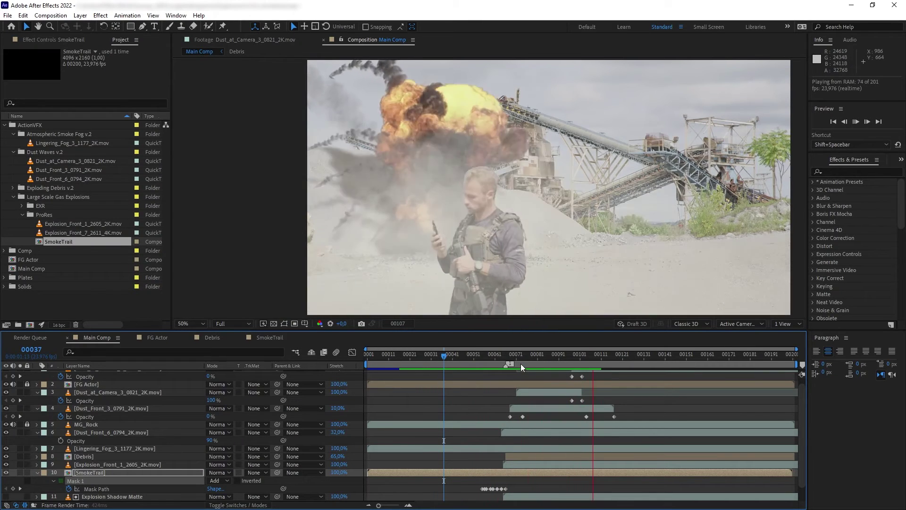
key("space")
- Keyframe the SmokeTrail layer's opacity to fade from 100% at frame 79 to 0% at about frame 105, and play back the result
left_click(81, 474)
key("t")
left_click(60, 480)
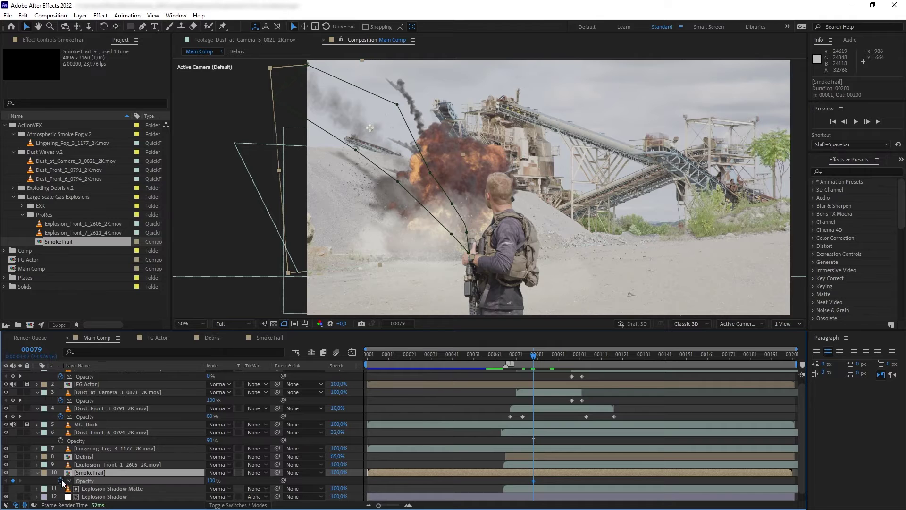
left_click_drag(536, 357, 584, 355)
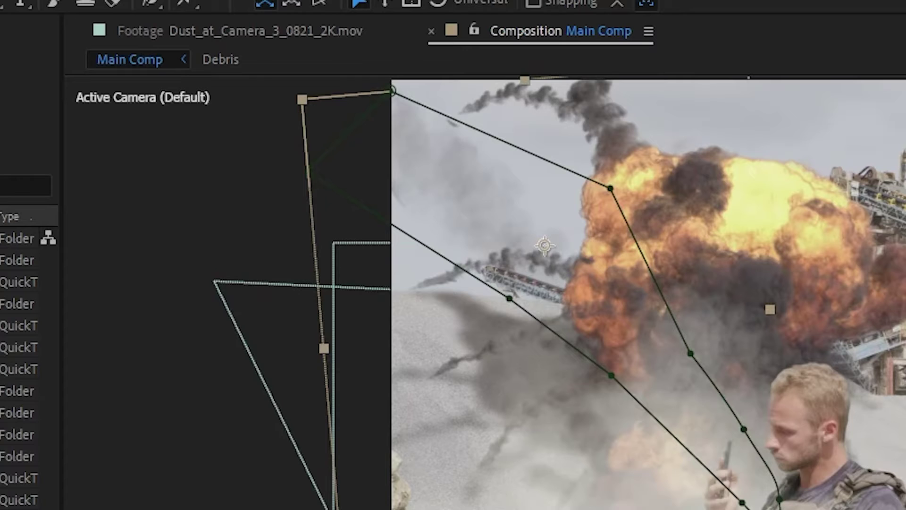
key("space")
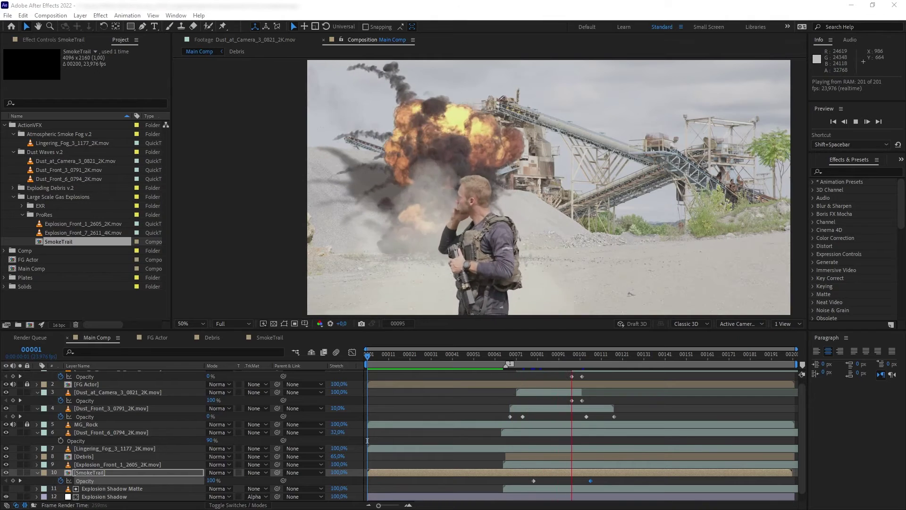
left_click(644, 465)
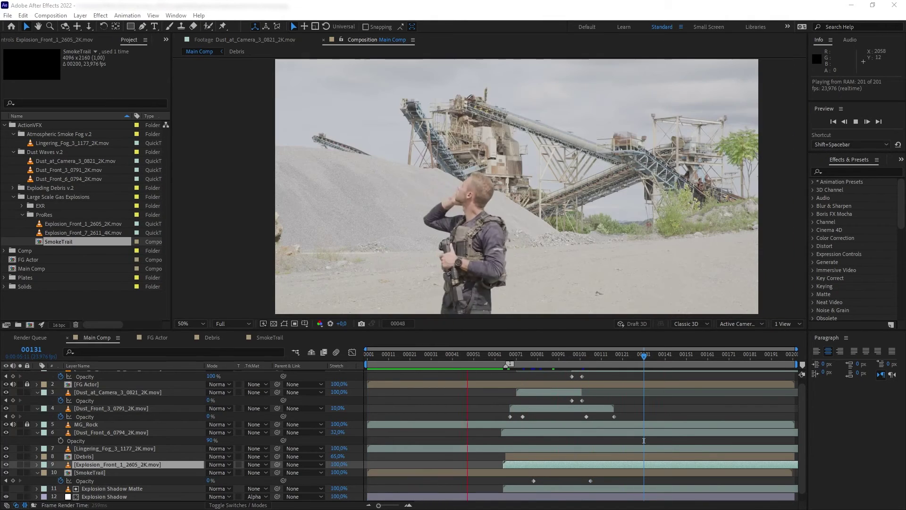
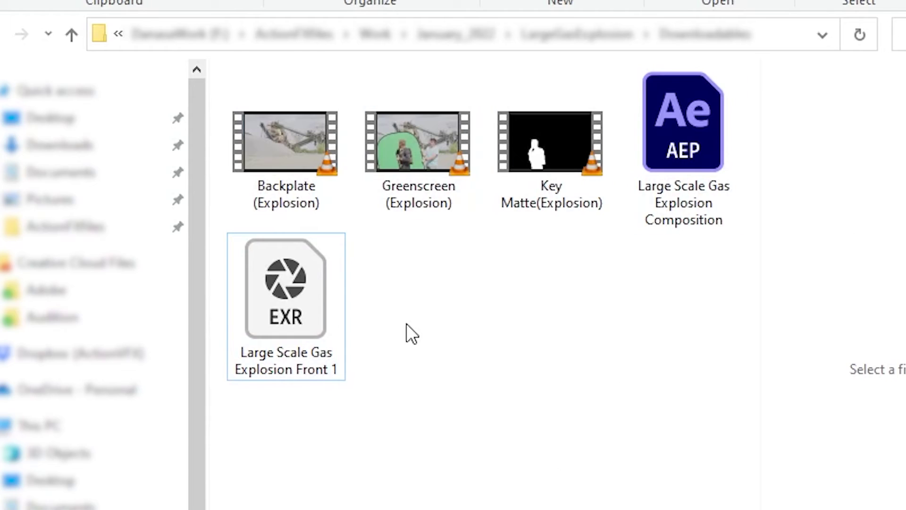
- Pre-compose the Explosion_Front_1 layer as MainExplosionPrecomp, leaving all attributes in Main Comp, and hide the ProRes clip inside the new composition
left_click(330, 286)
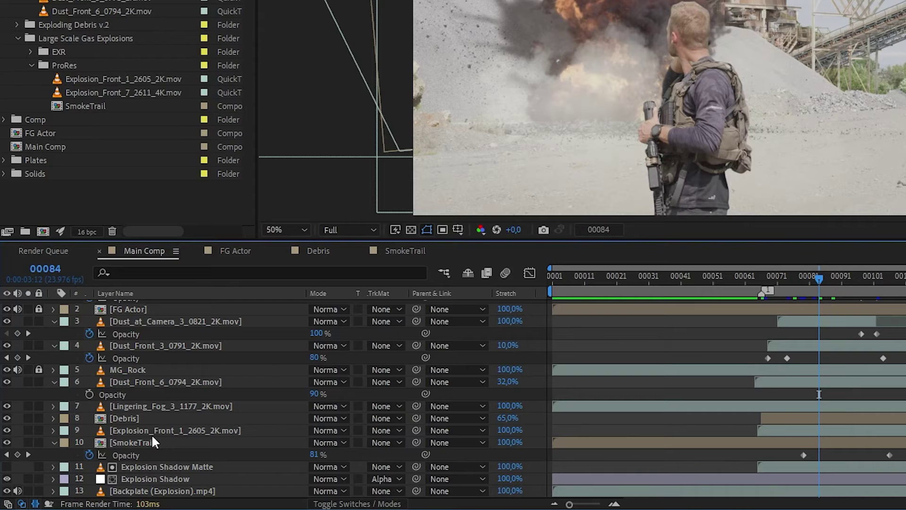
left_click(158, 428)
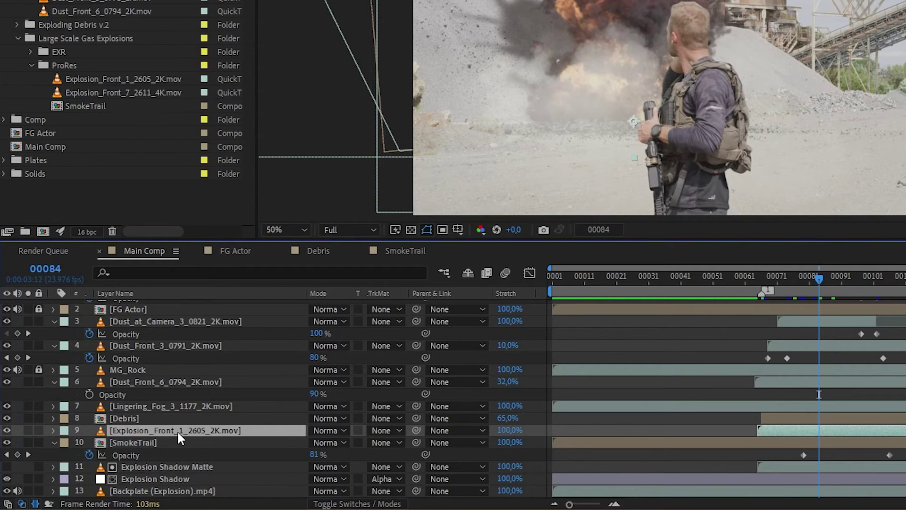
key("ctrl+shift+c")
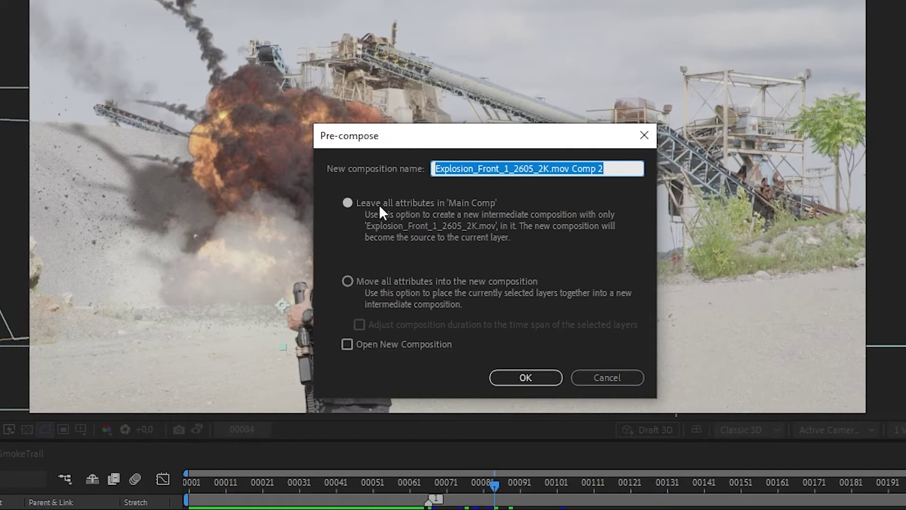
type("MainExplosionPrecomp")
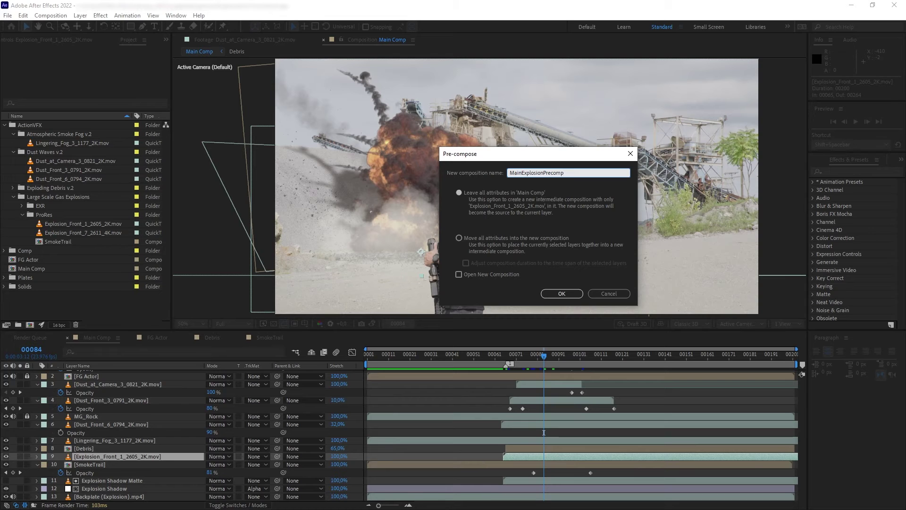
key("Return")
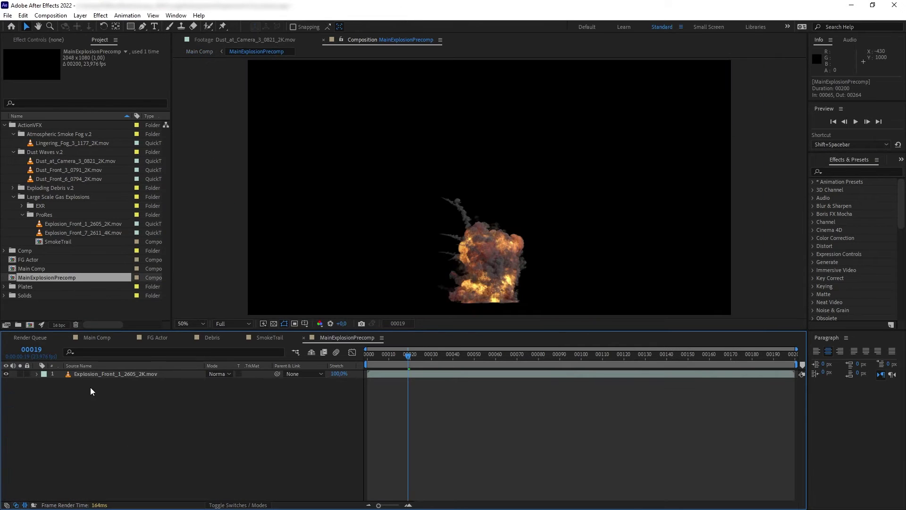
left_click(6, 375)
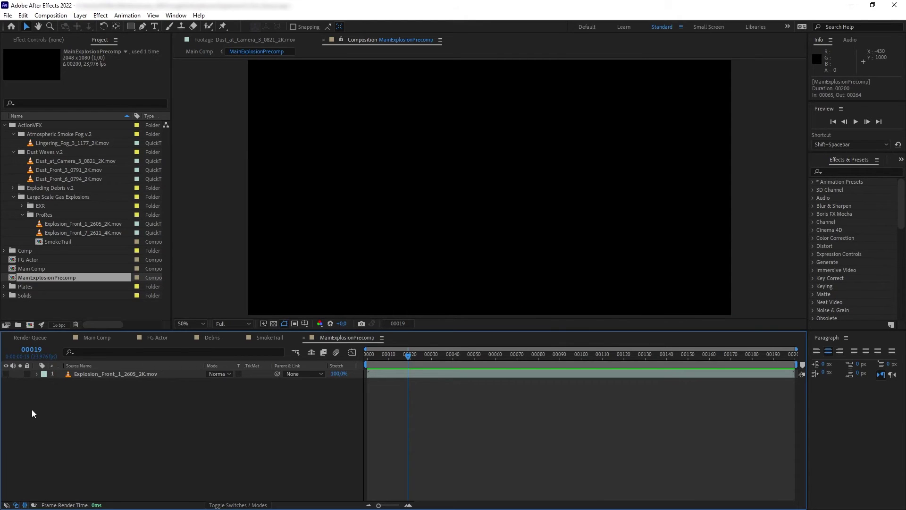
- Interpret the Explosion_Front_1_2605 EXR sequence at 23,976 frames per second
left_click(23, 205)
left_click(82, 217)
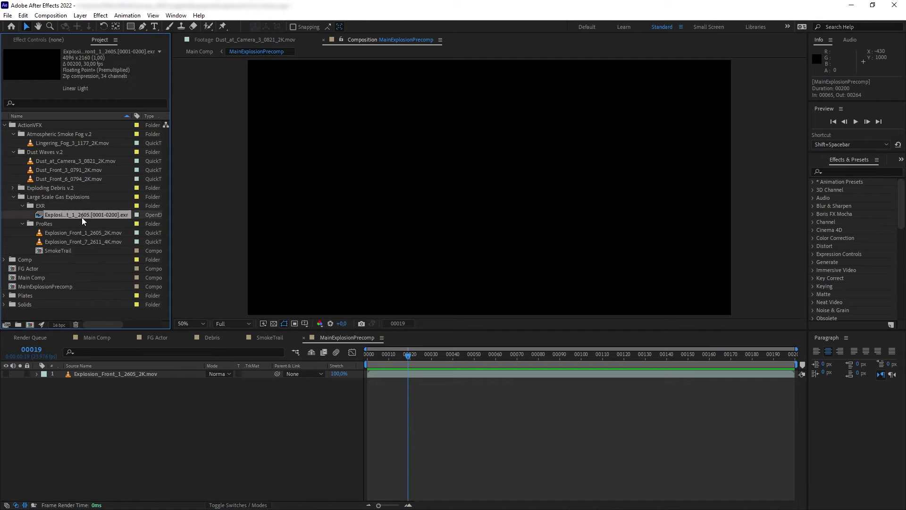
right_click(82, 217)
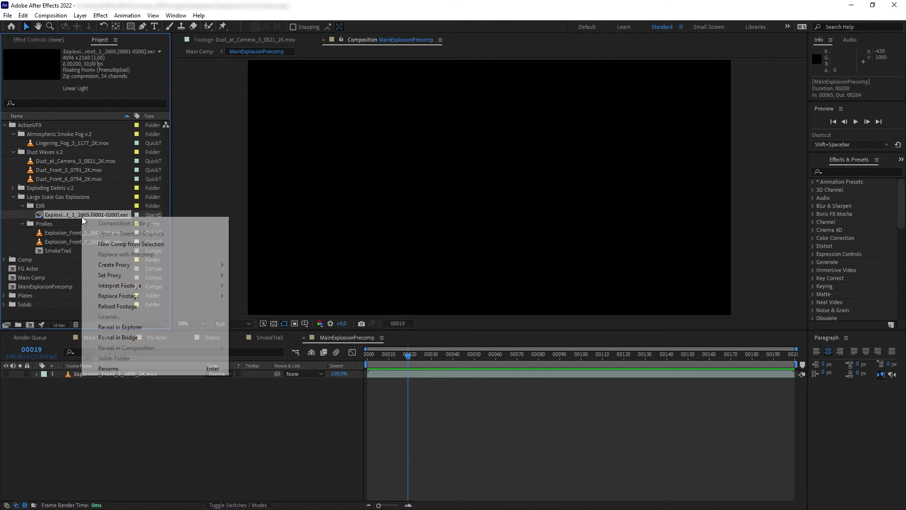
mouse_move(177, 285)
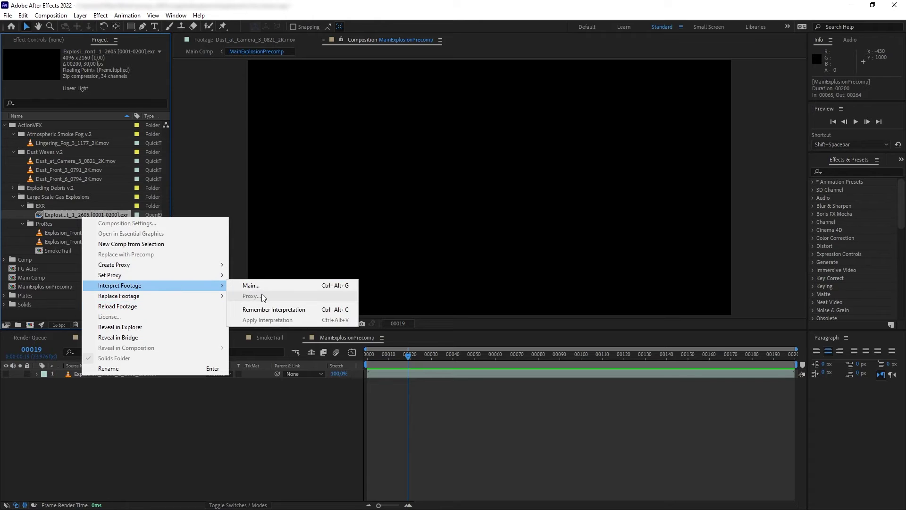
left_click(273, 285)
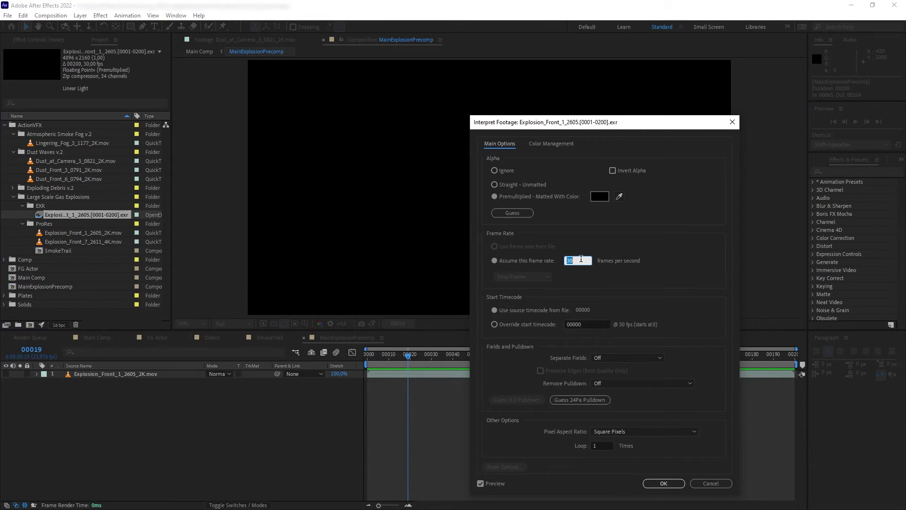
type("23,976")
key("Return")
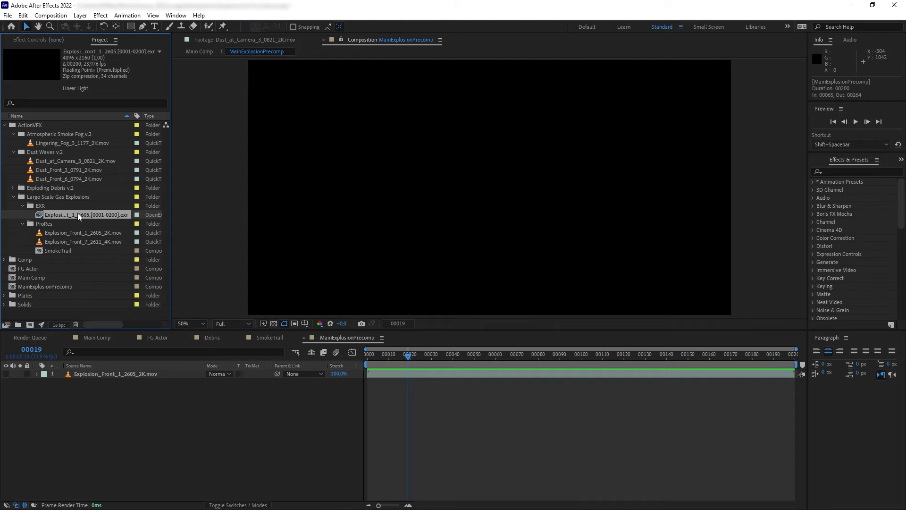
- Add the EXR sequence above the ProRes clip in MainExplosionPrecomp and fit it to the composition
left_click_drag(77, 213, 147, 371)
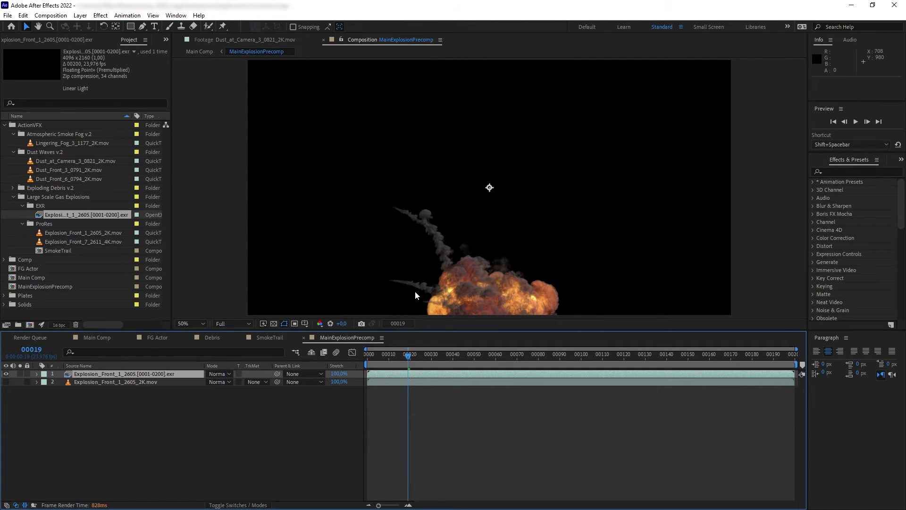
key("comma")
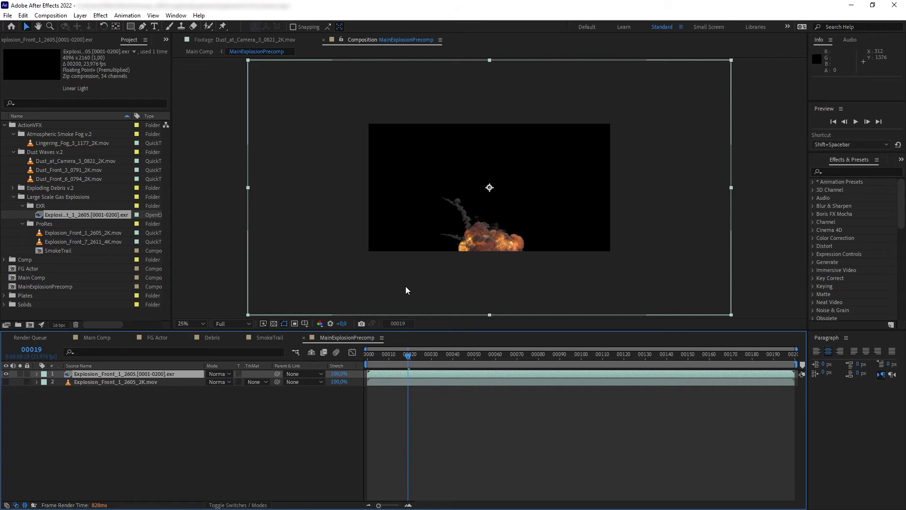
right_click(153, 375)
mouse_move(208, 147)
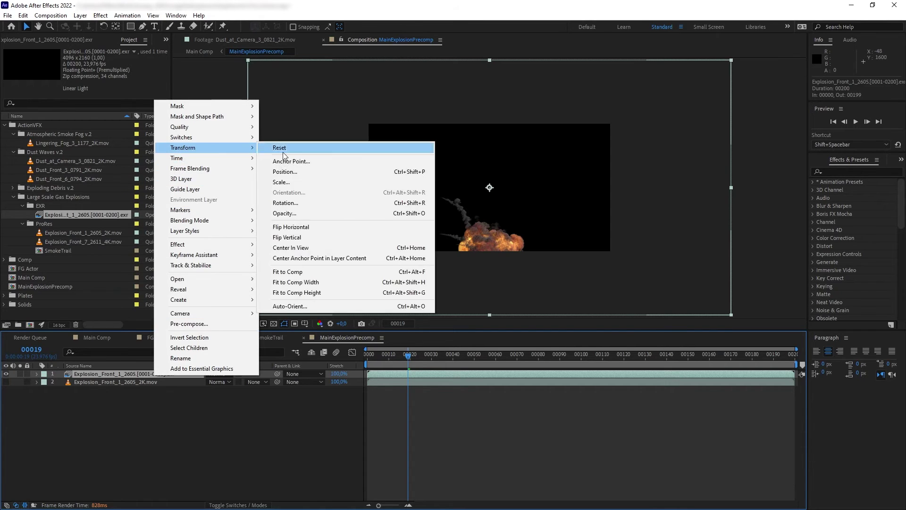
left_click(298, 272)
key("period")
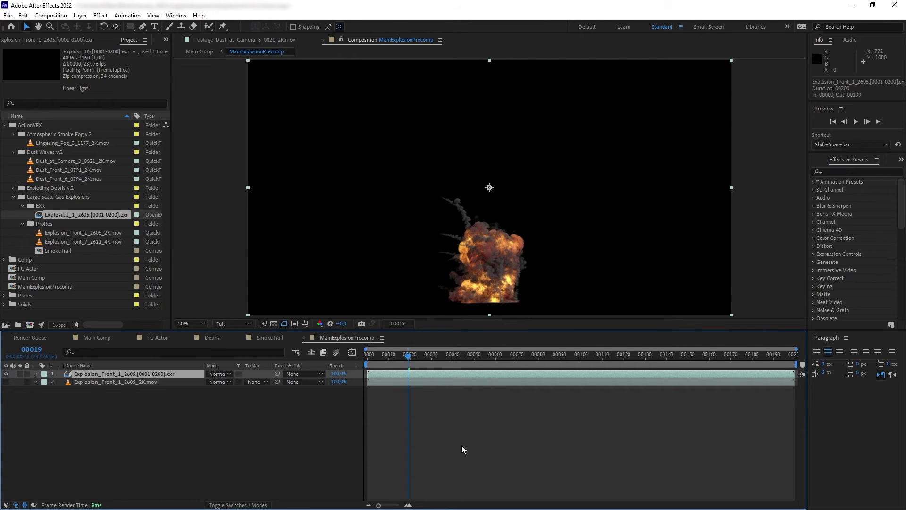
- Rename the EXR layer as BaseLayer
right_click(104, 373)
left_click(127, 366)
type("BaseLayer")
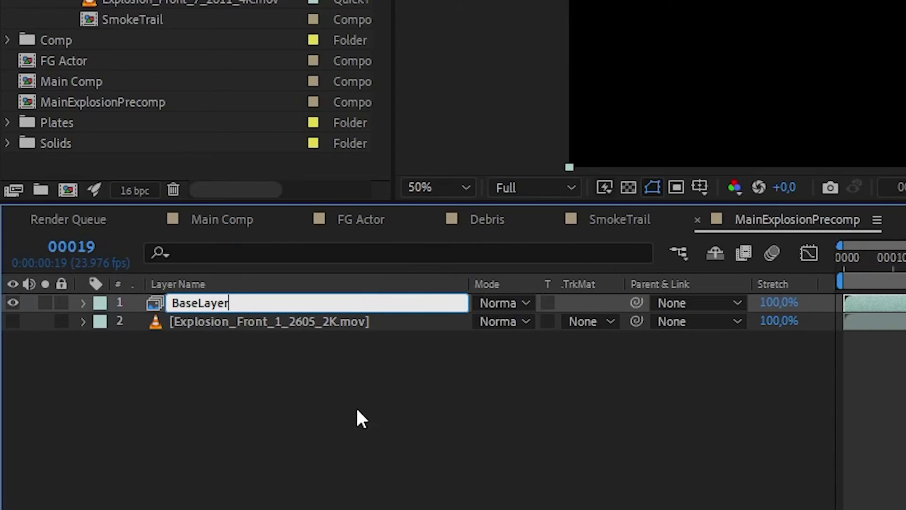
left_click(355, 406)
- Apply the EXtractoR and Color Profile Converter effects to BaseLayer and enable Linearize Input Profile
left_click_drag(845, 198, 144, 372)
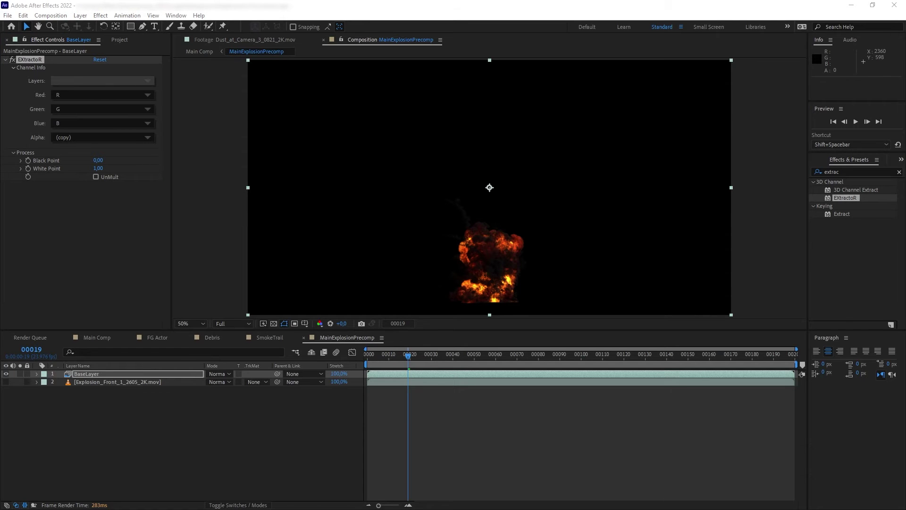
double_click(831, 172)
type("color pro")
left_click_drag(859, 195, 114, 191)
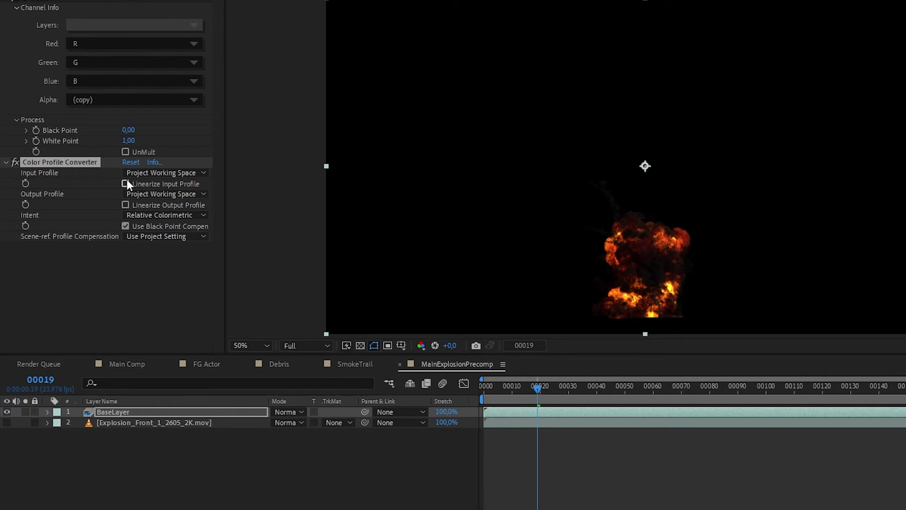
left_click(96, 202)
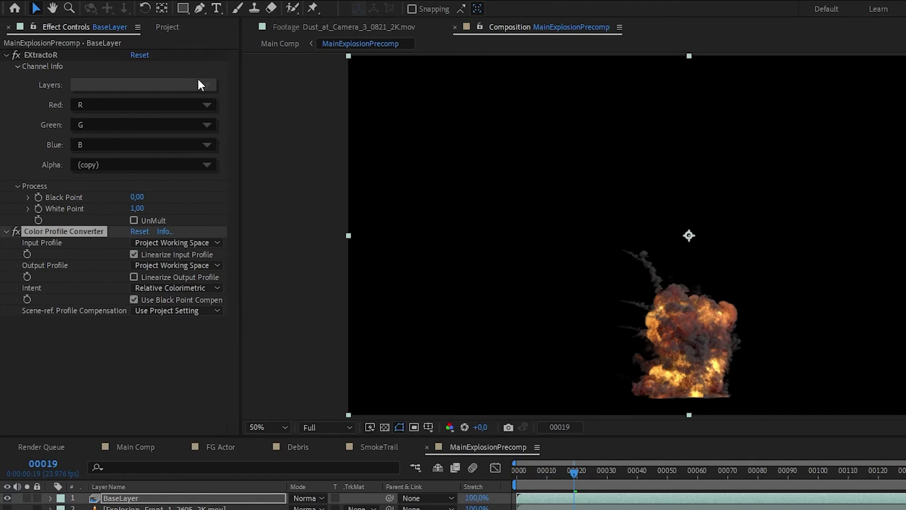
- Preview the EXR render passes from MotionVector through VolumeNormals and fill_light to fire on BaseLayer using EXtractoR
left_click(141, 80)
left_click(217, 105)
left_click(197, 108)
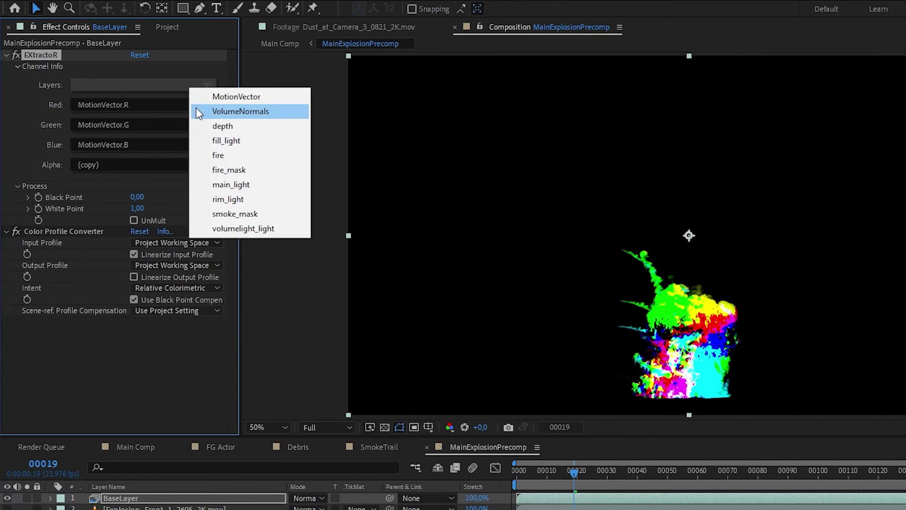
left_click(197, 109)
left_click(196, 108)
left_click(196, 118)
left_click(196, 119)
left_click(200, 136)
left_click(186, 84)
left_click(202, 151)
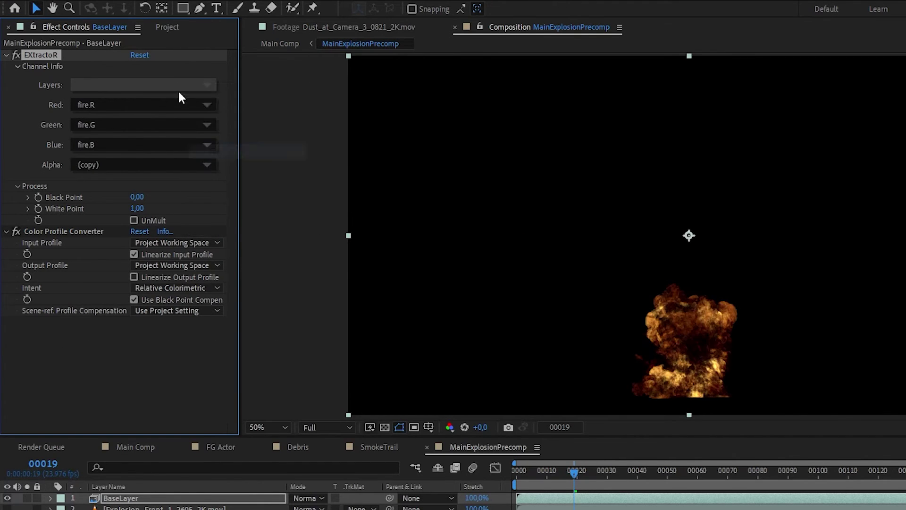
- Preview the fire_mask, main_light, rim_light, smoke_mask and volumelight_light passes on BaseLayer using EXtractoR
left_click(172, 85)
left_click(193, 167)
left_click(180, 86)
left_click(202, 183)
left_click(176, 86)
left_click(205, 197)
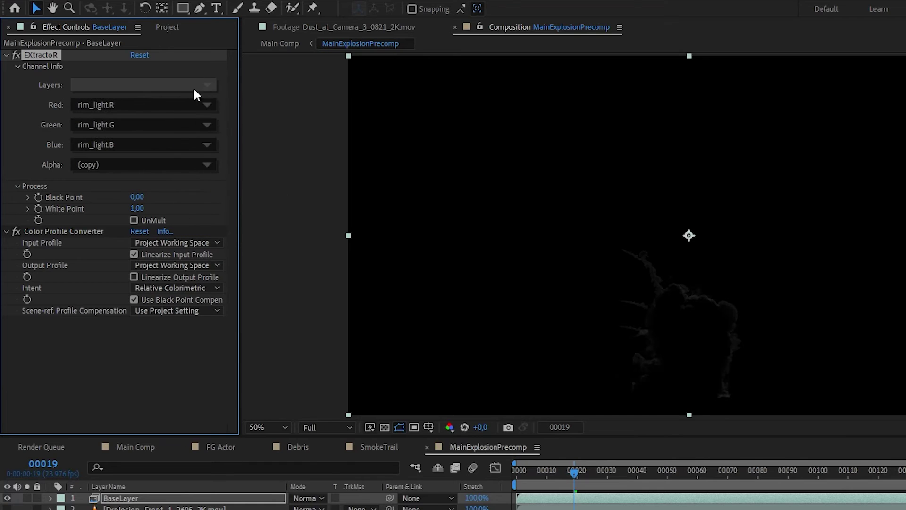
left_click(193, 88)
left_click(217, 214)
left_click(179, 85)
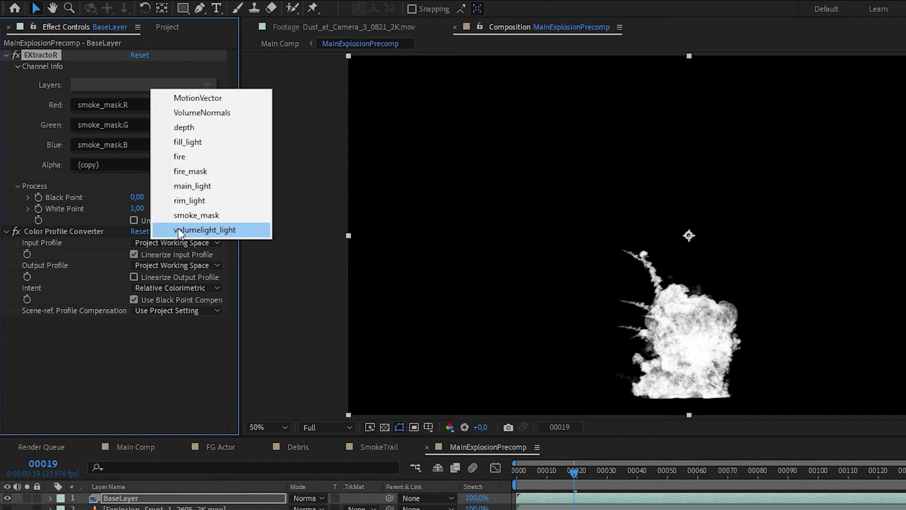
left_click(178, 228)
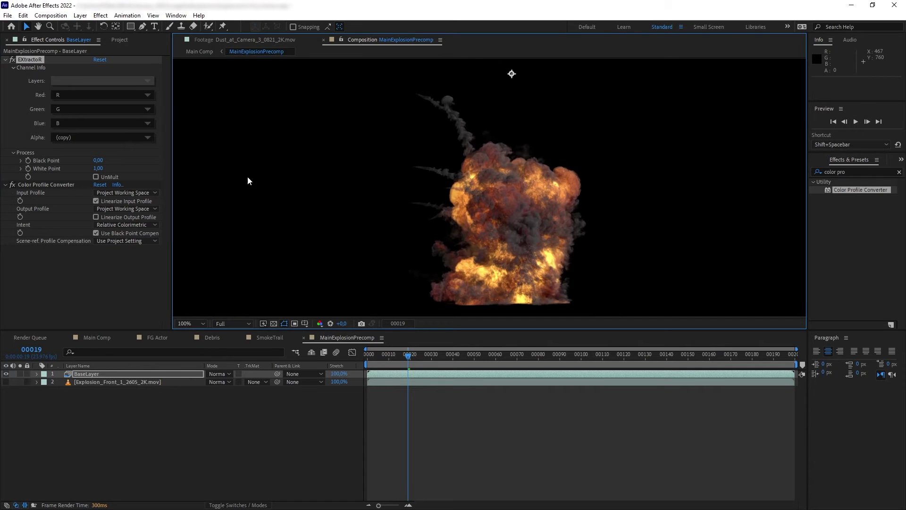
- Enable UnMult in BaseLayer's EXtractoR and add a Shift Channels effect that takes alpha from Full On
left_click(96, 176)
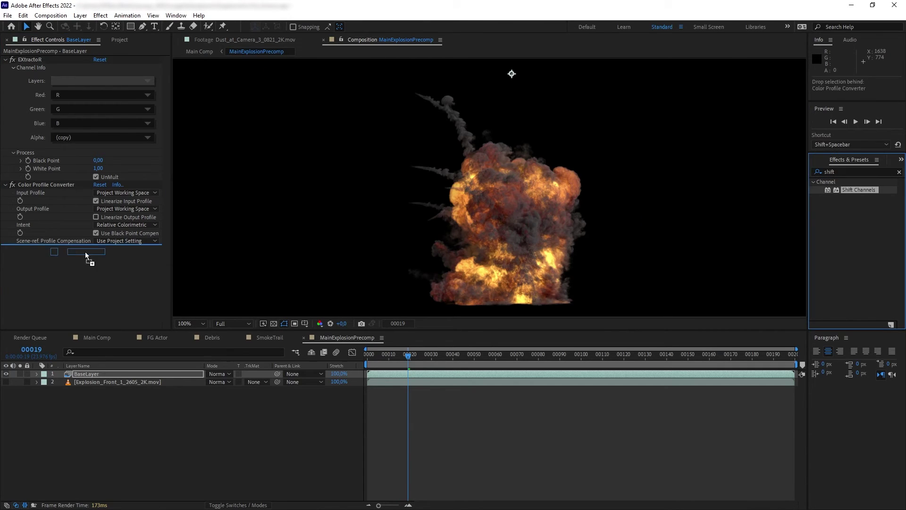
left_click_drag(85, 251, 109, 268)
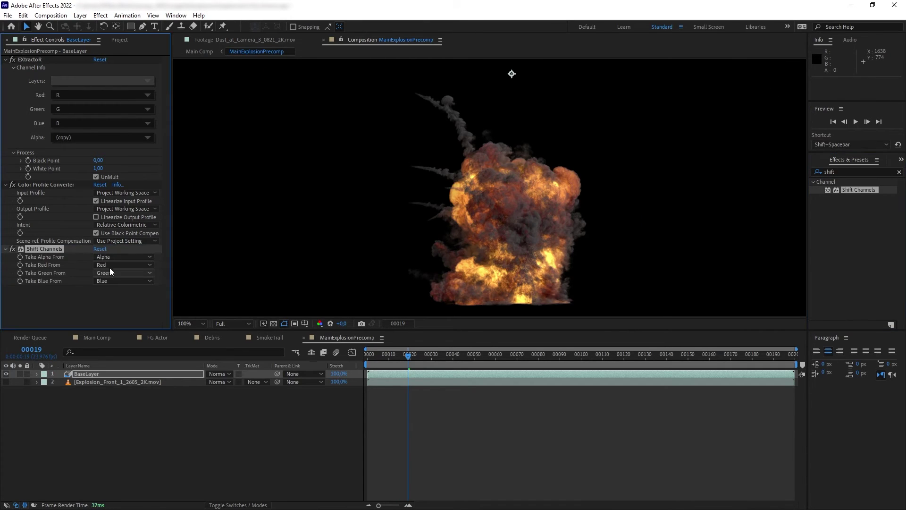
left_click(118, 258)
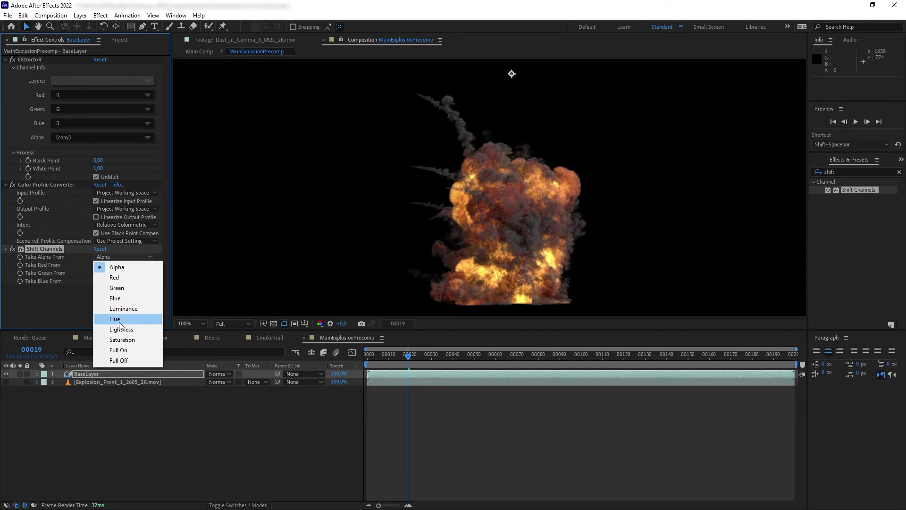
left_click(118, 350)
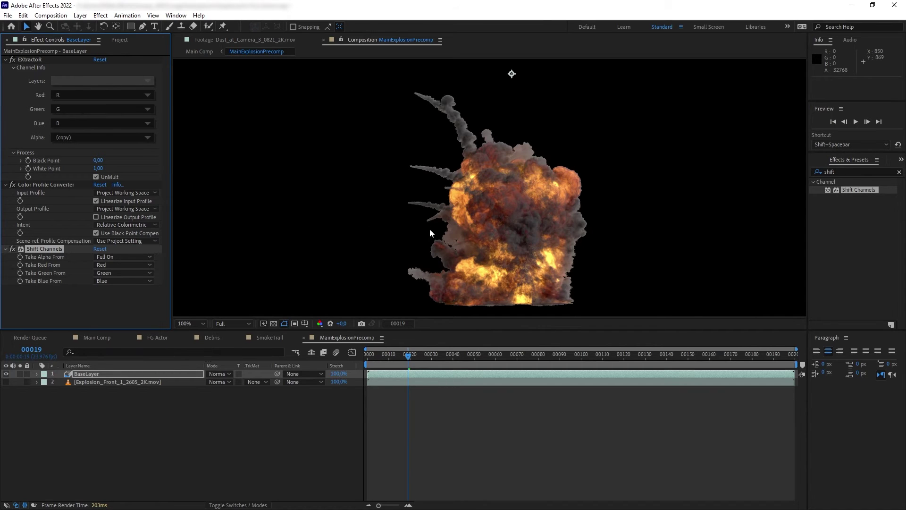
- Compare the composition's alpha channel with Shift Channels off and on, and return the viewer to RGB
left_click(320, 324)
left_click(340, 381)
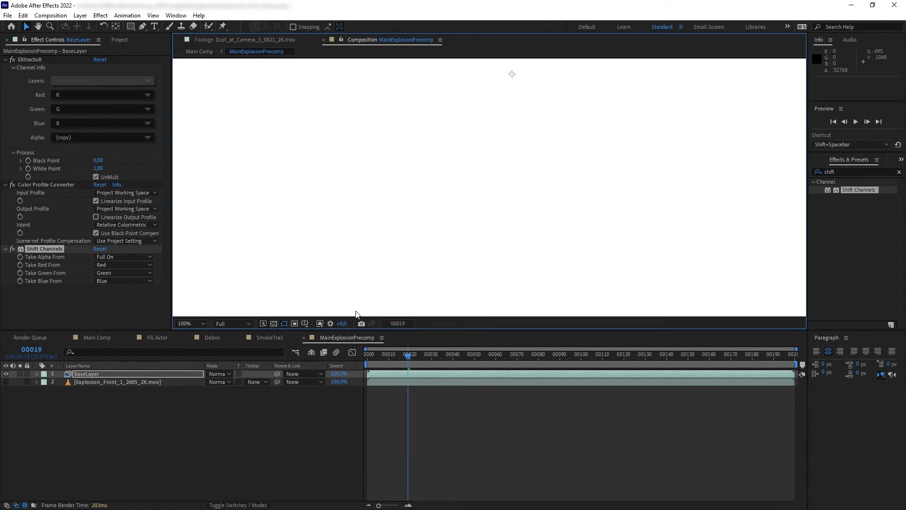
left_click(13, 249)
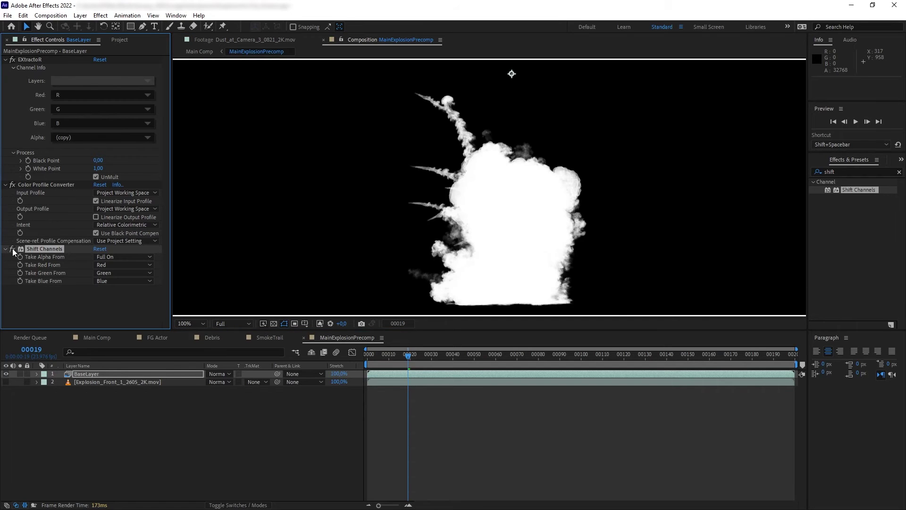
left_click(12, 249)
left_click(321, 322)
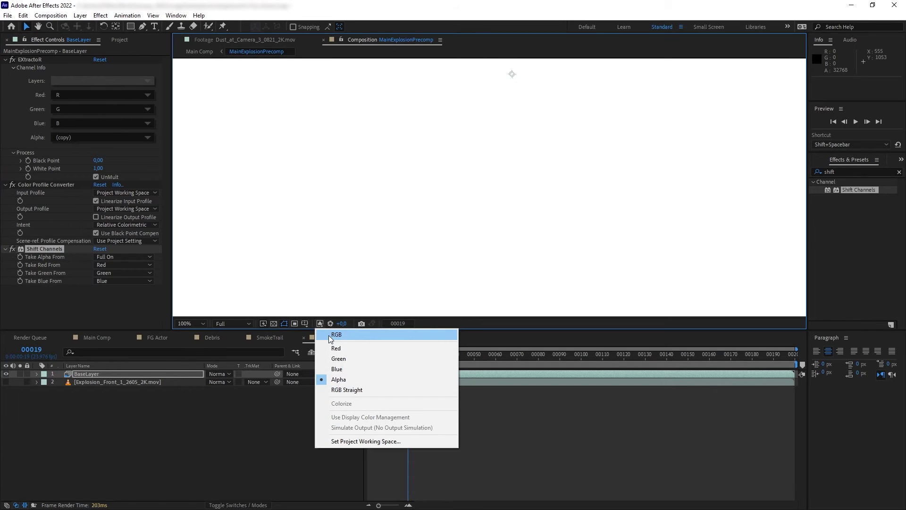
left_click(335, 335)
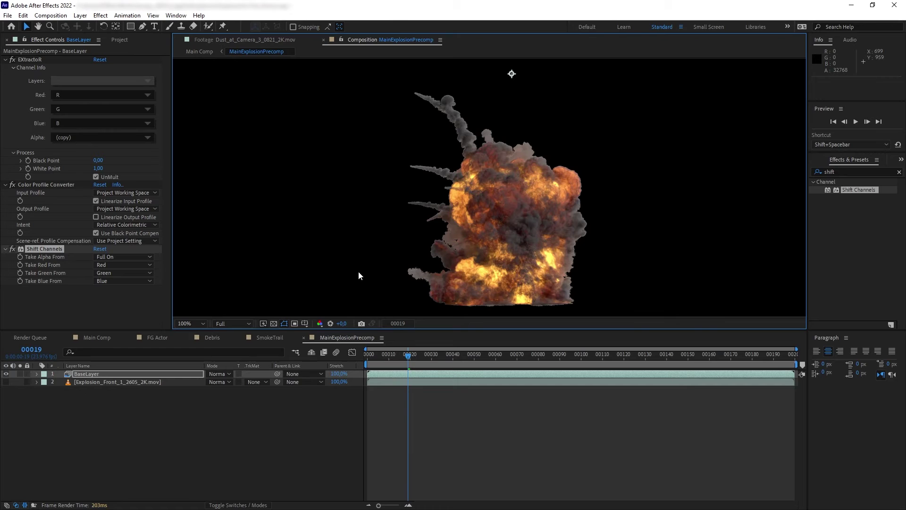
- Duplicate BaseLayer, rename the copy as Rim Matte, and set its EXtractoR layer to rim_light
left_click(122, 375)
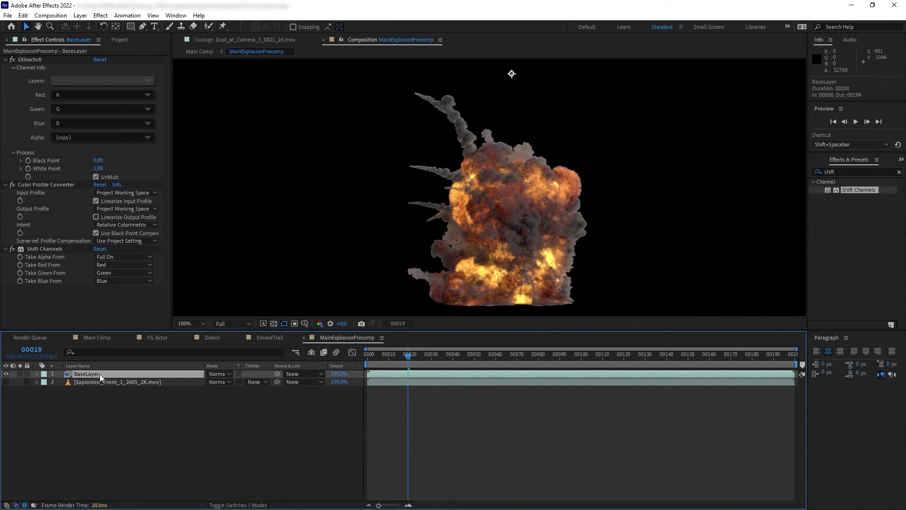
key("ctrl+d")
right_click(100, 374)
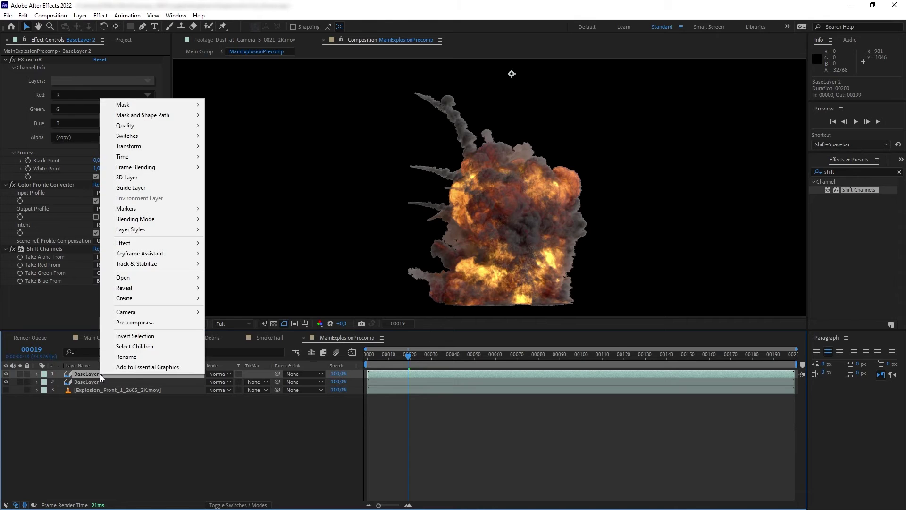
left_click(115, 358)
type("Rim Matte")
key("Return")
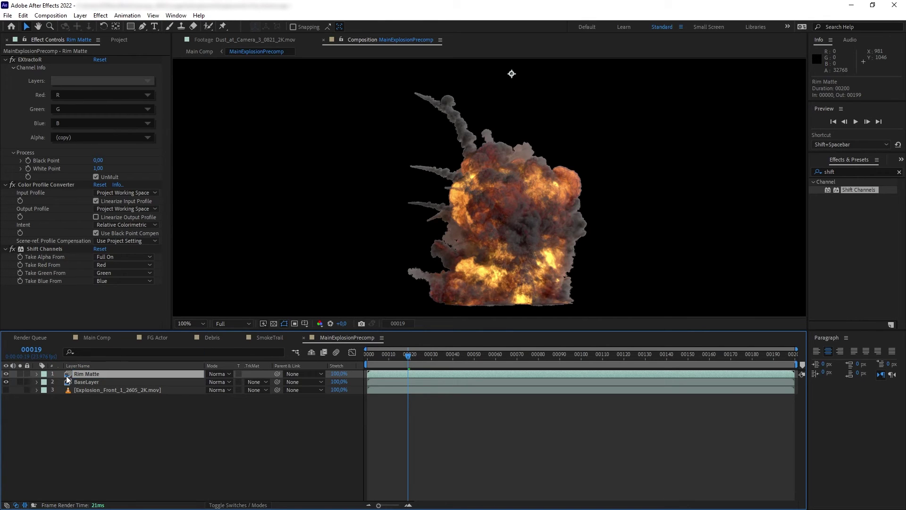
left_click(94, 82)
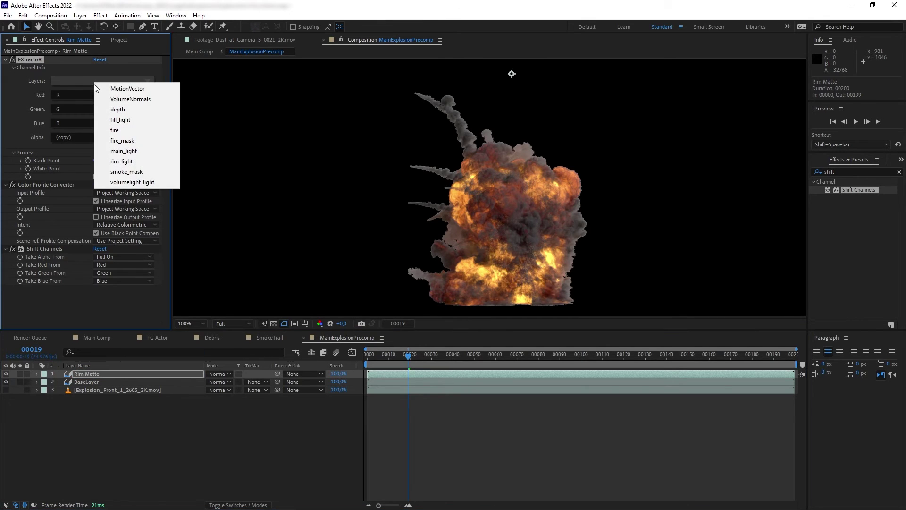
left_click(129, 161)
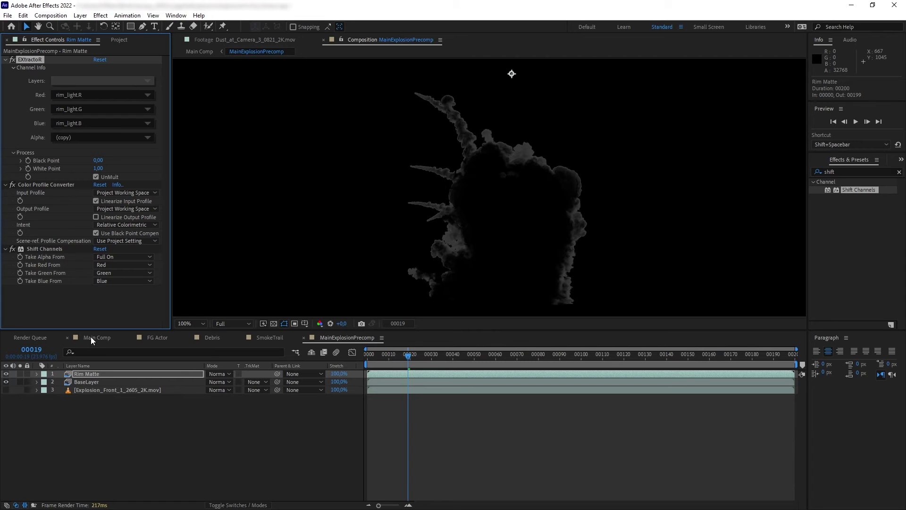
- Copy the Backplate (Explosion).mp4 layer from Main Comp and paste it into MainExplosionPrecomp
left_click(114, 498)
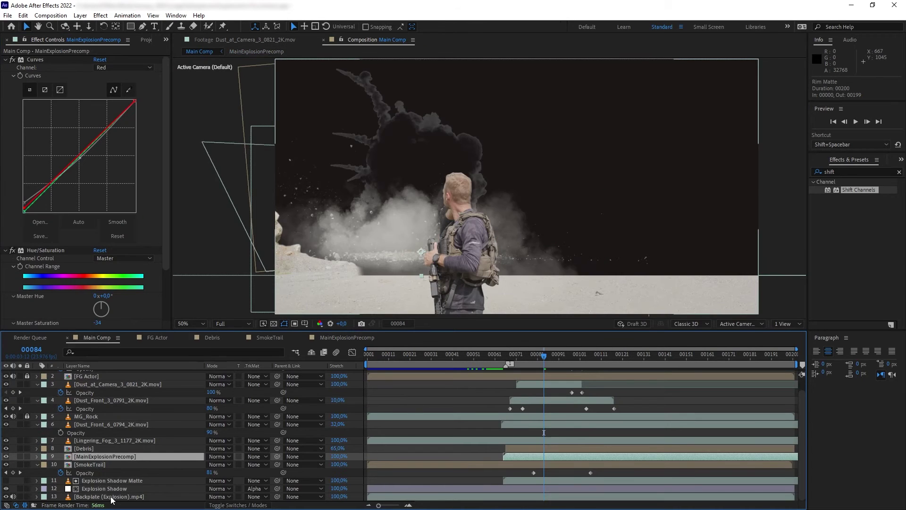
key("ctrl+c")
left_click(324, 341)
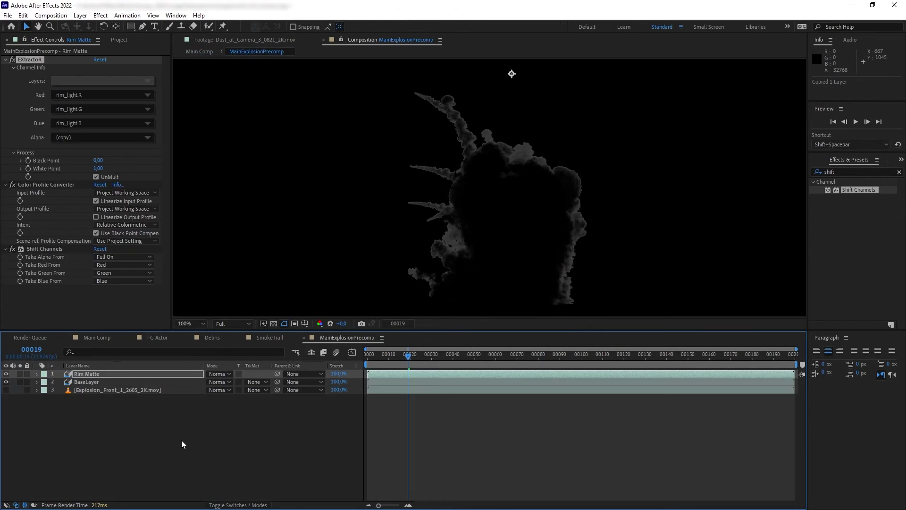
key("ctrl+v")
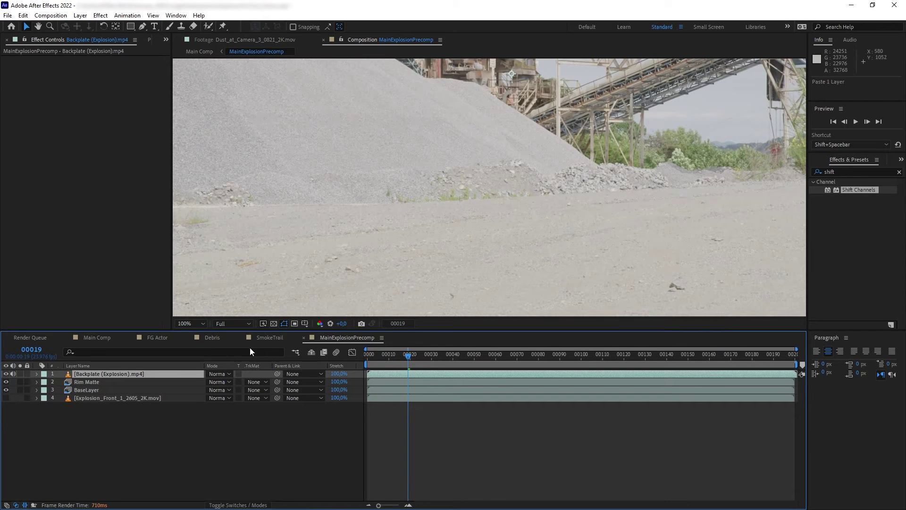
- Scale the pasted backplate to 89% and reposition it so the gravel pile and machinery cover the explosion area
left_click_drag(277, 159, 476, 281)
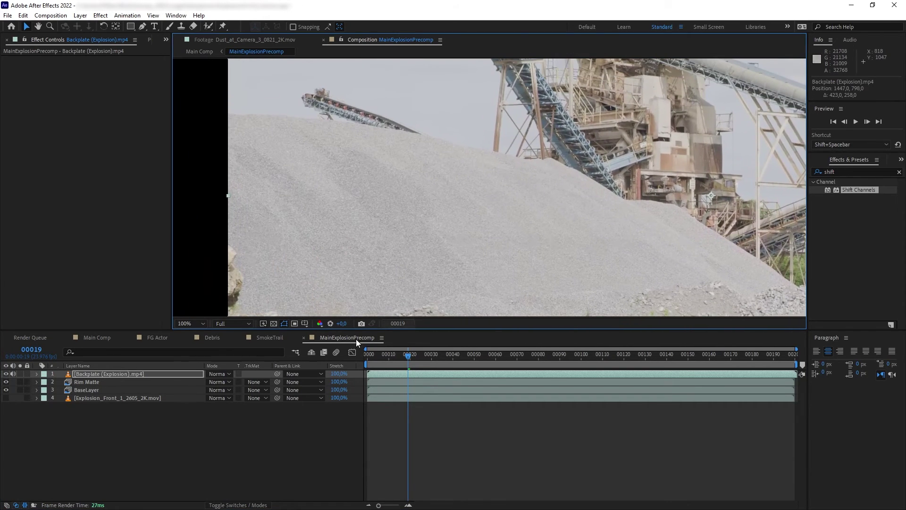
key("s")
left_click_drag(221, 382, 216, 382)
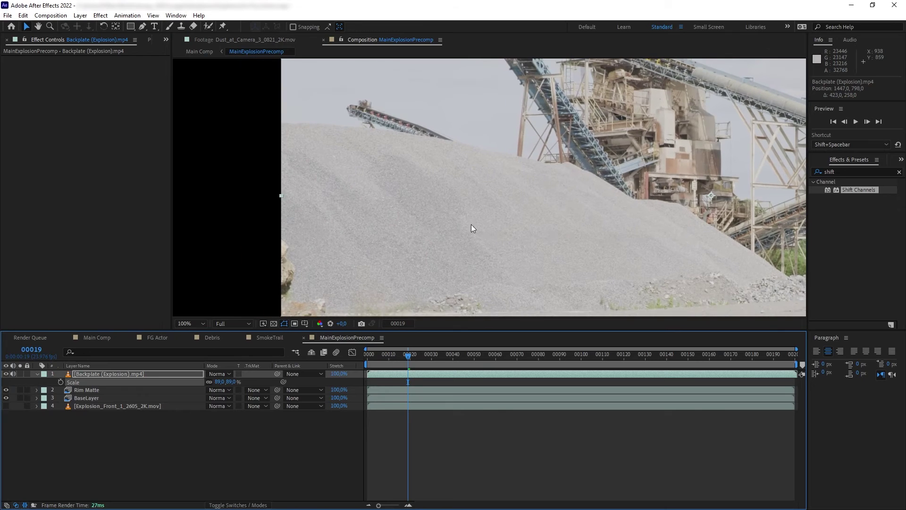
left_click_drag(471, 224, 433, 244)
- Apply Fast Box Blur to the backplate with radius 12 and Repeat Edge Pixels enabled, and place the layer below Rim Matte
left_click(130, 375)
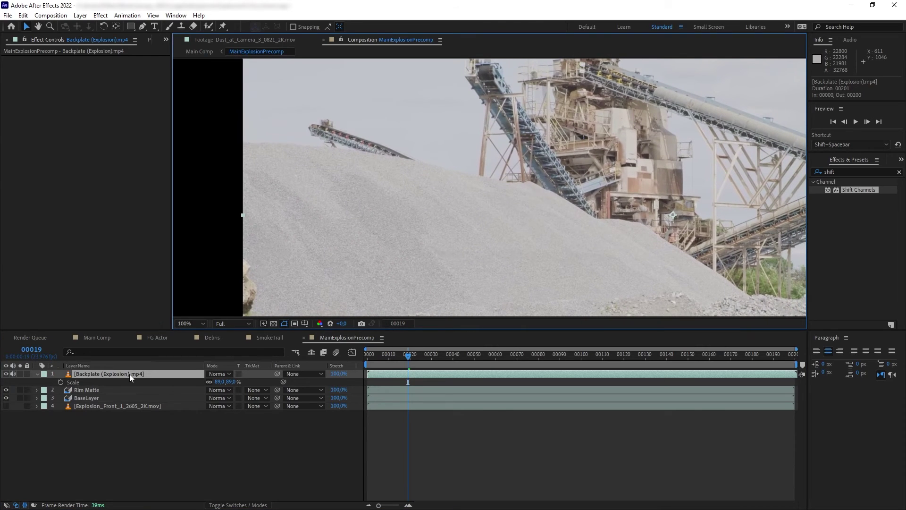
left_click(849, 172)
type("fast")
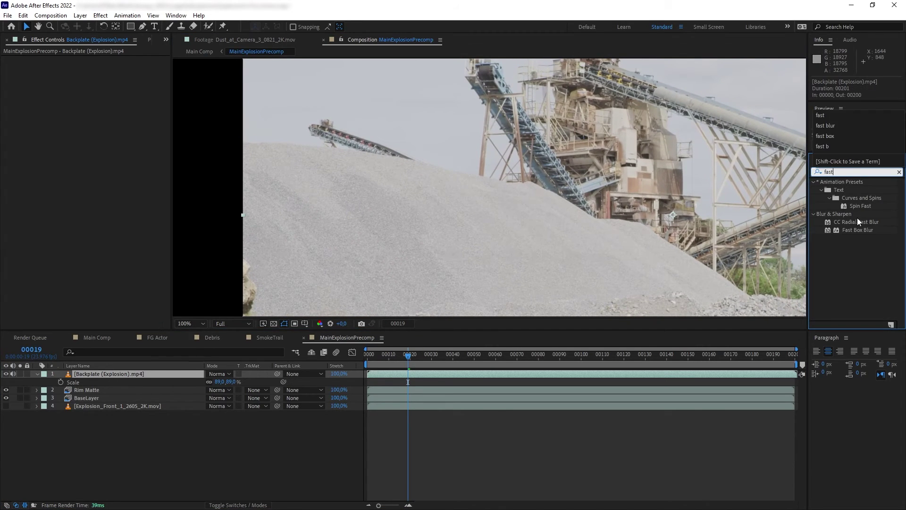
left_click_drag(857, 230, 121, 403)
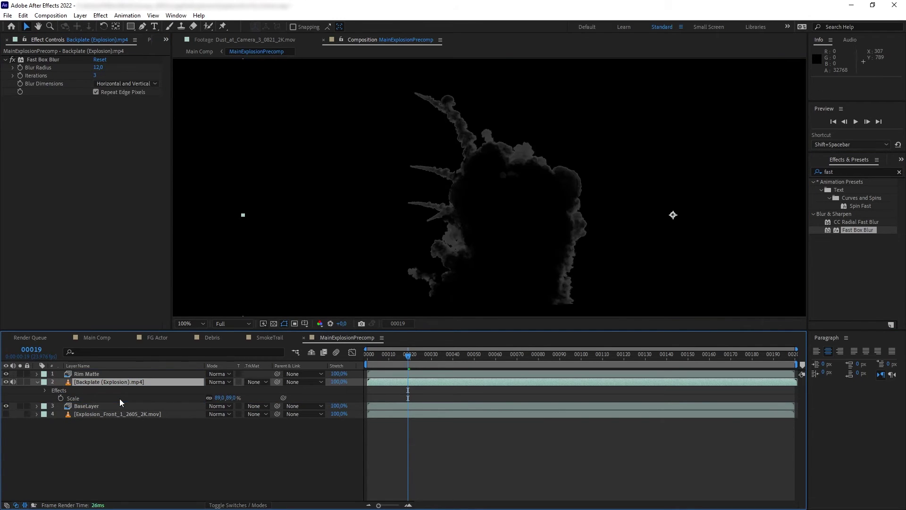
- Set the backplate's track matte to Luma Matte "Rim Matte" and its blending mode to Add
left_click(250, 383)
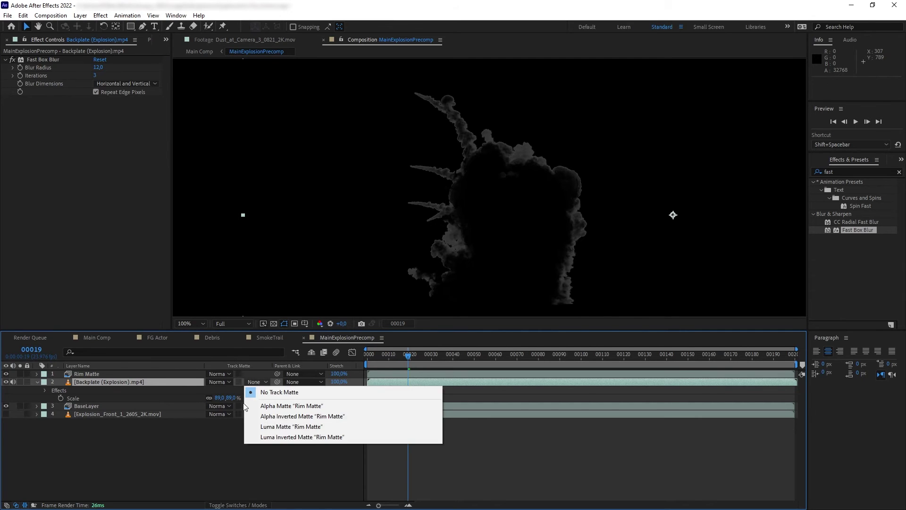
left_click(272, 428)
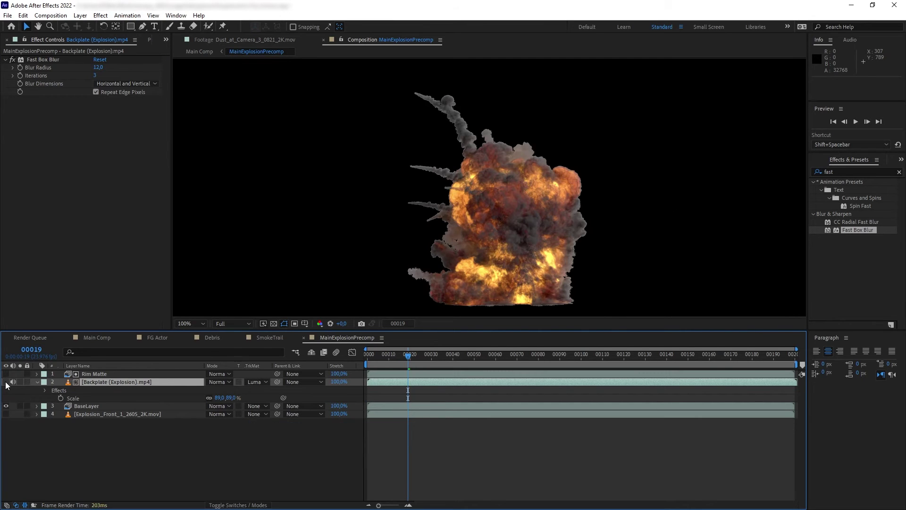
left_click(226, 383)
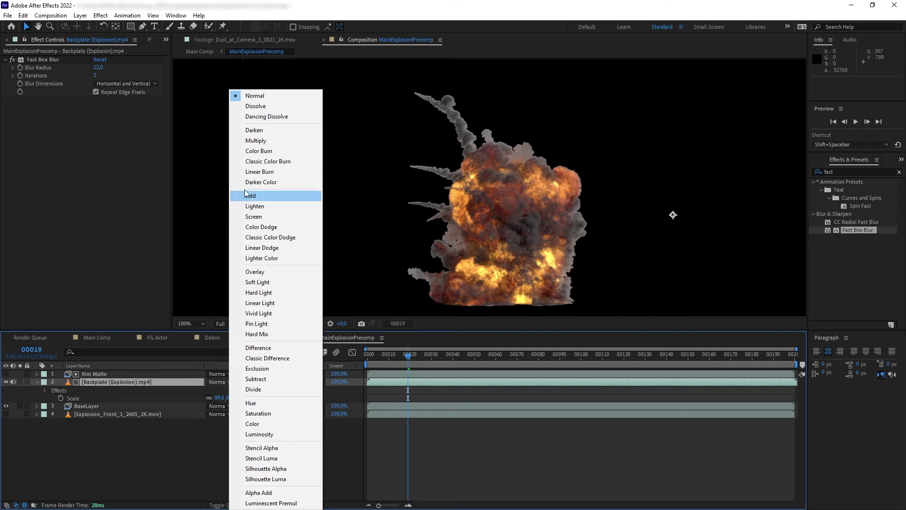
left_click(260, 196)
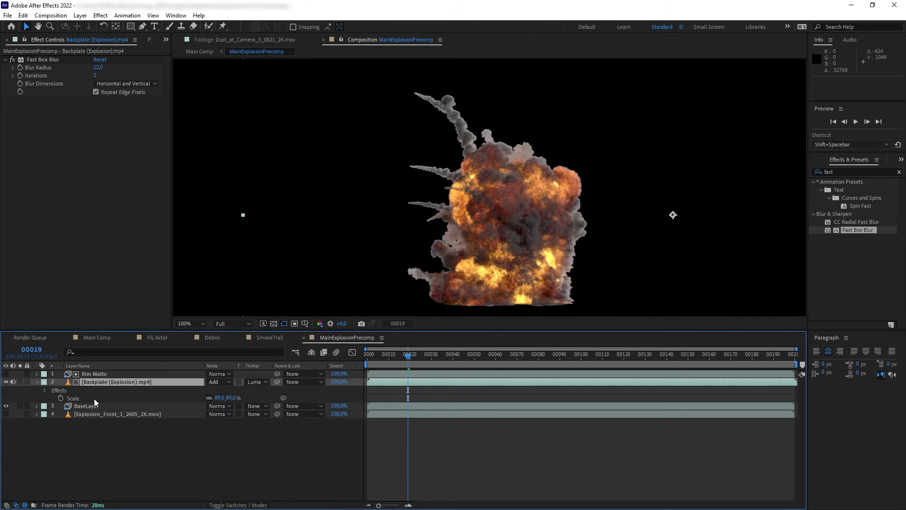
- Compare the explosion with the backplate rim light hidden and shown, and collapse the backplate's properties
left_click(6, 381)
left_click(6, 382)
left_click(5, 381)
left_click(5, 382)
left_click(104, 388)
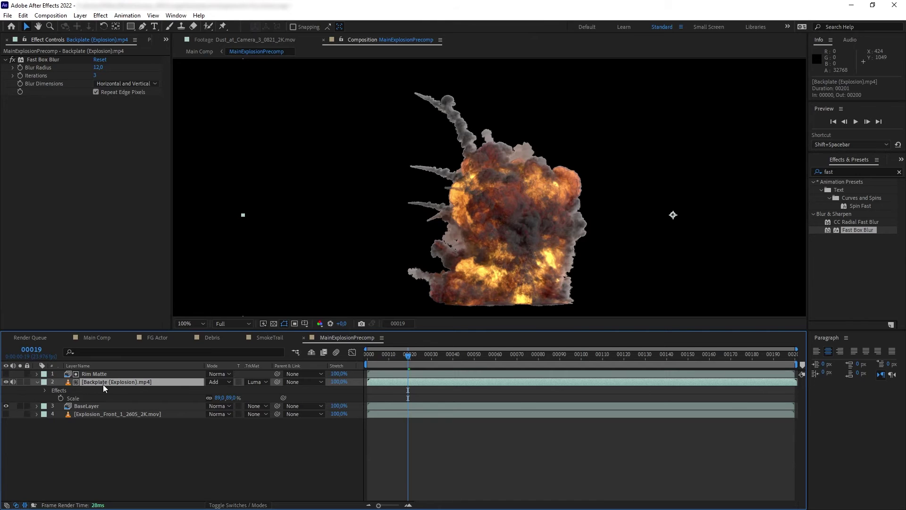
left_click(36, 382)
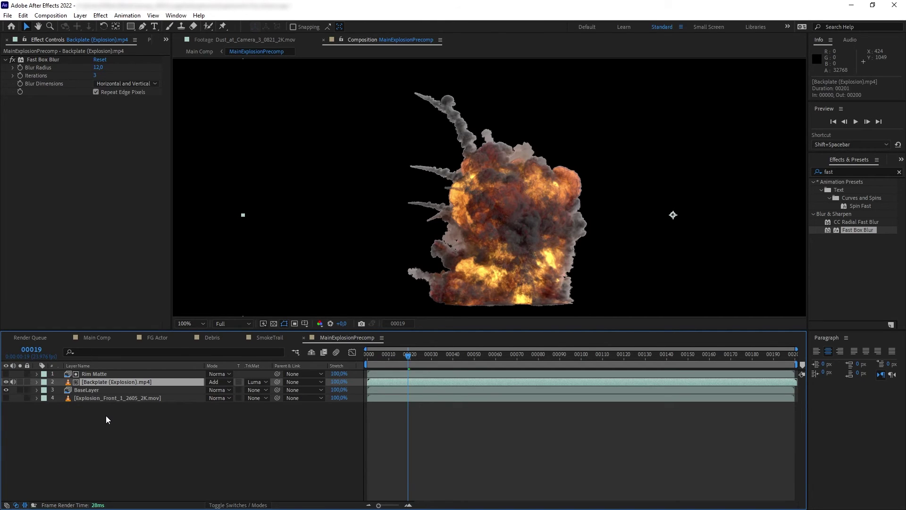
- Duplicate Rim Matte, make the copy visible, rename it as Main Matte, and set its EXtractoR layer to main_light
left_click(112, 374)
key("ctrl+d")
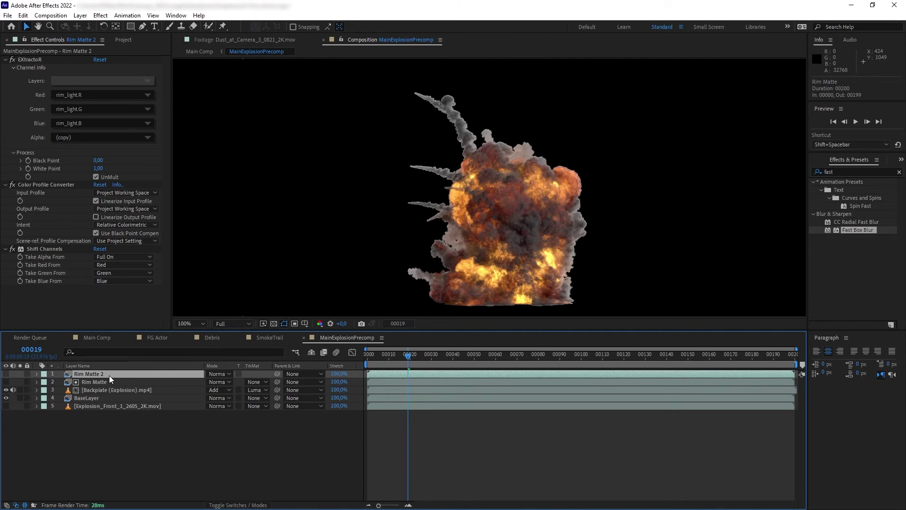
left_click(5, 374)
right_click(98, 376)
left_click(113, 359)
type("Main Matte")
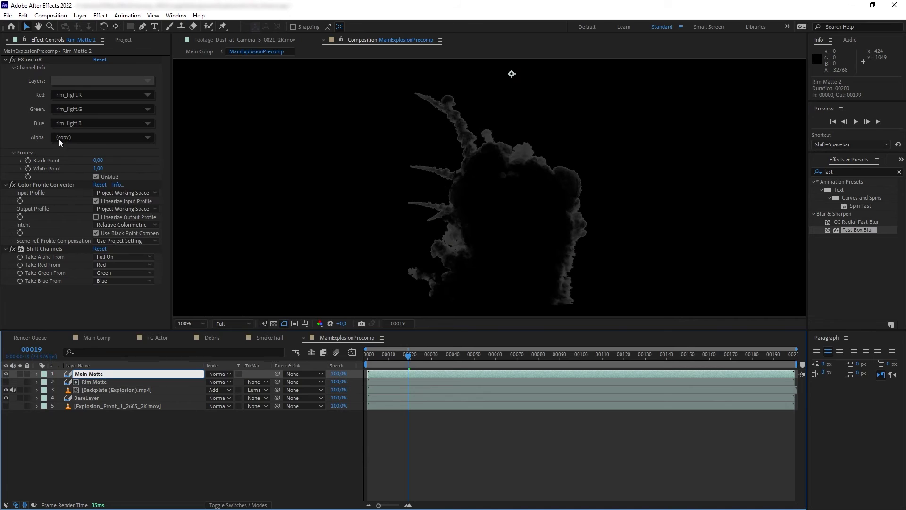
left_click(63, 85)
left_click(93, 153)
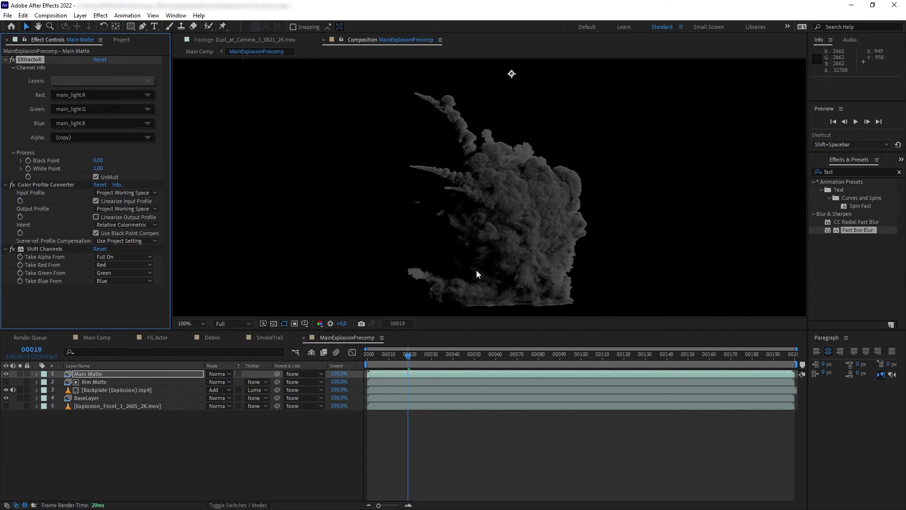
- Add an adjustment layer named Main Light directly below Main Matte and set its track matte to Luma Matte "Main Matte"
left_click(80, 15)
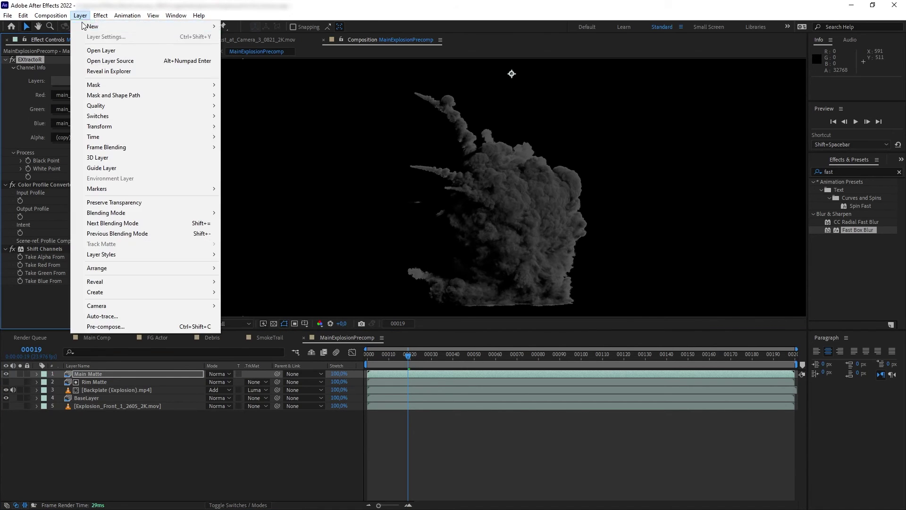
mouse_move(104, 24)
left_click(264, 89)
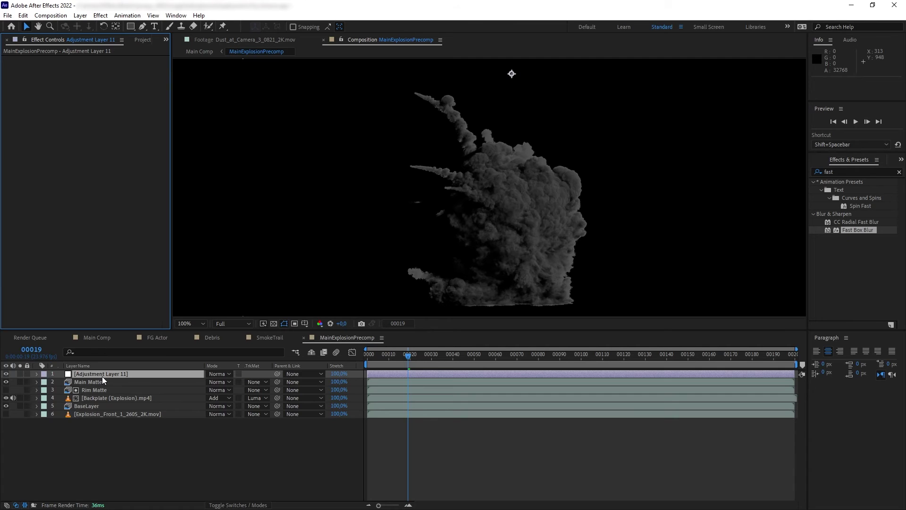
left_click_drag(103, 380, 103, 386)
right_click(101, 382)
left_click(117, 366)
type("Main Light")
key("Return")
left_click(262, 382)
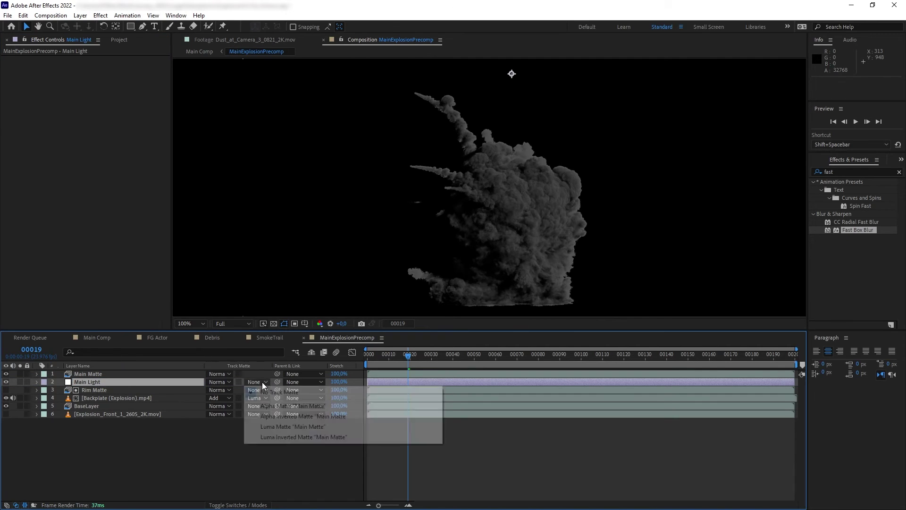
left_click(269, 427)
- Apply Curves to Main Light, raise the RGB curve strongly to brighten it, and compare with the effect off and on
double_click(829, 171)
type("curve")
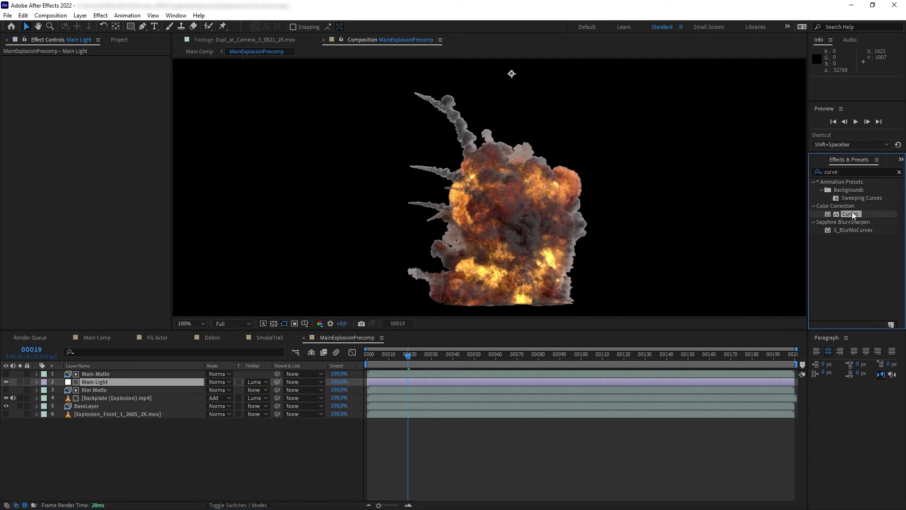
left_click_drag(850, 214, 131, 384)
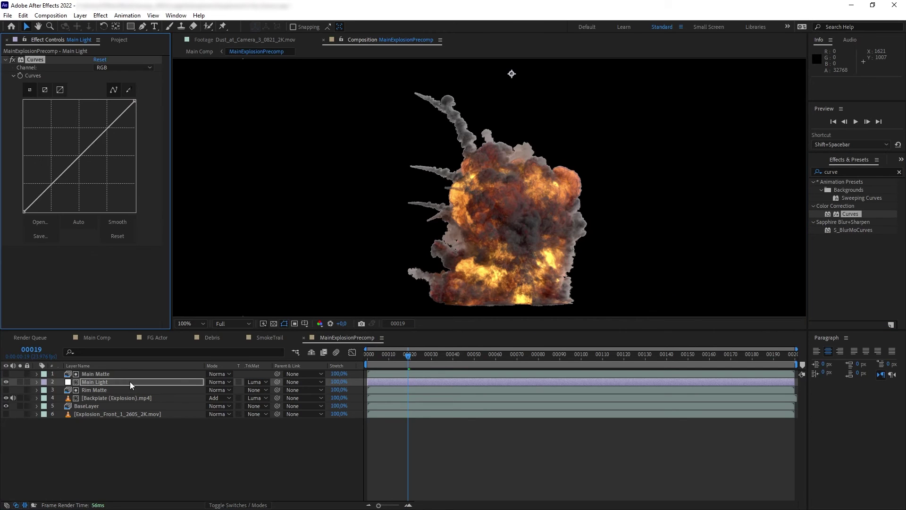
left_click_drag(75, 160, 55, 135)
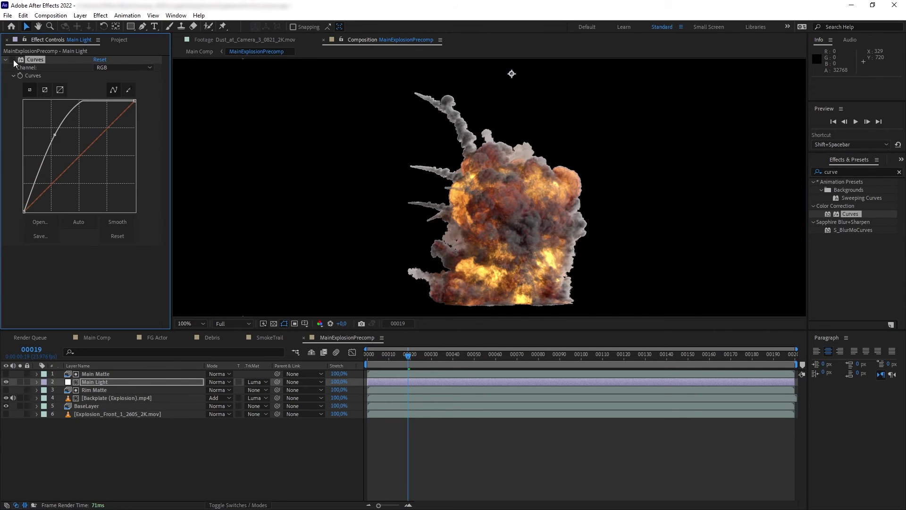
left_click(12, 59)
left_click(12, 60)
left_click(13, 59)
left_click(12, 59)
- Duplicate Main Matte, make the copy visible, rename it as FireMask Matte, and set its EXtractoR layer to fire_mask
left_click(106, 384)
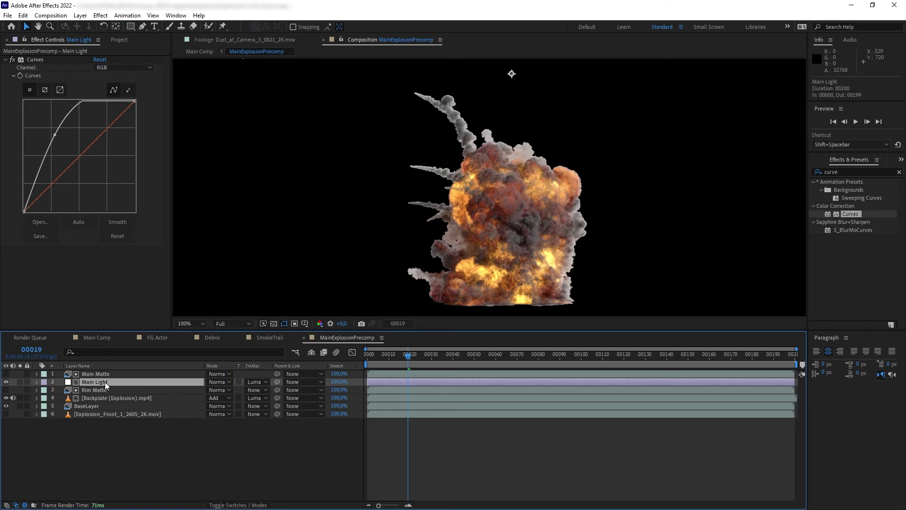
key("ctrl+Up")
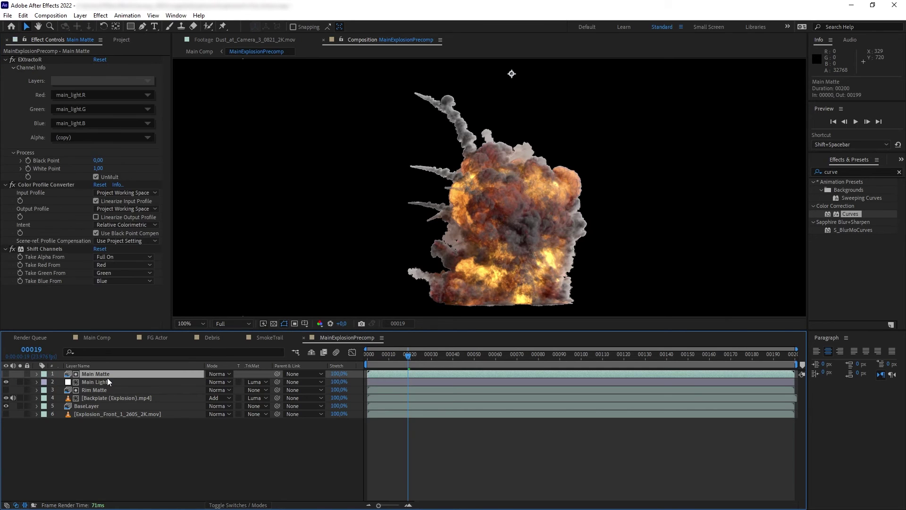
key("ctrl+d")
left_click(6, 374)
right_click(96, 374)
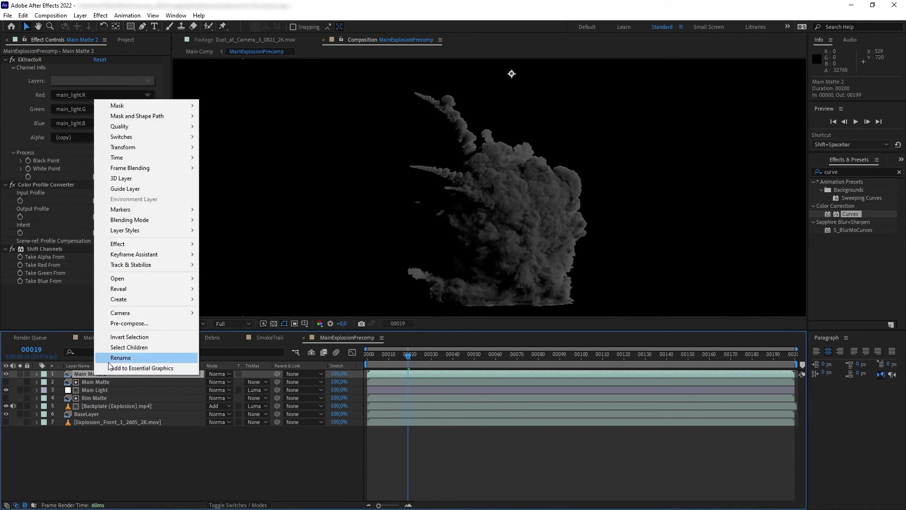
left_click(137, 356)
type("FireMask Matte")
key("Return")
left_click(115, 79)
left_click(151, 138)
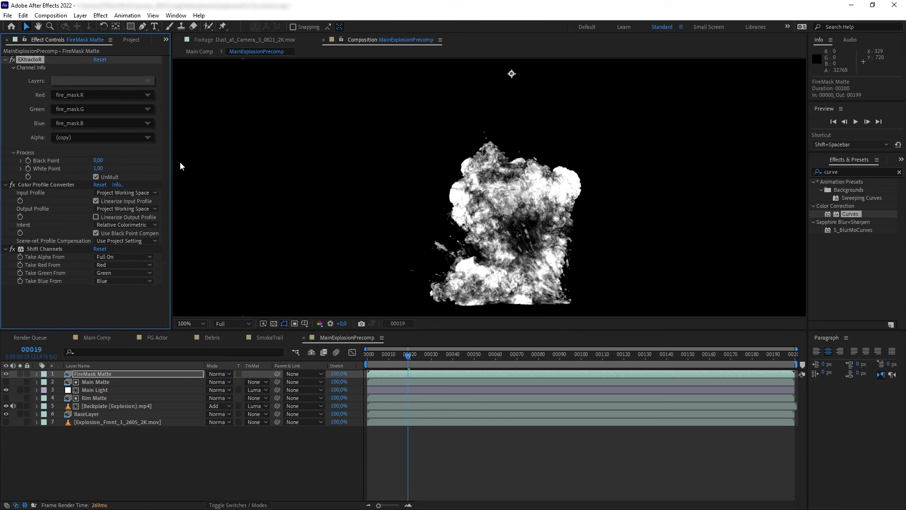
- Add an adjustment layer named Fire Mask below FireMask Matte and set its track matte to Luma Matte
left_click(80, 15)
mouse_move(88, 24)
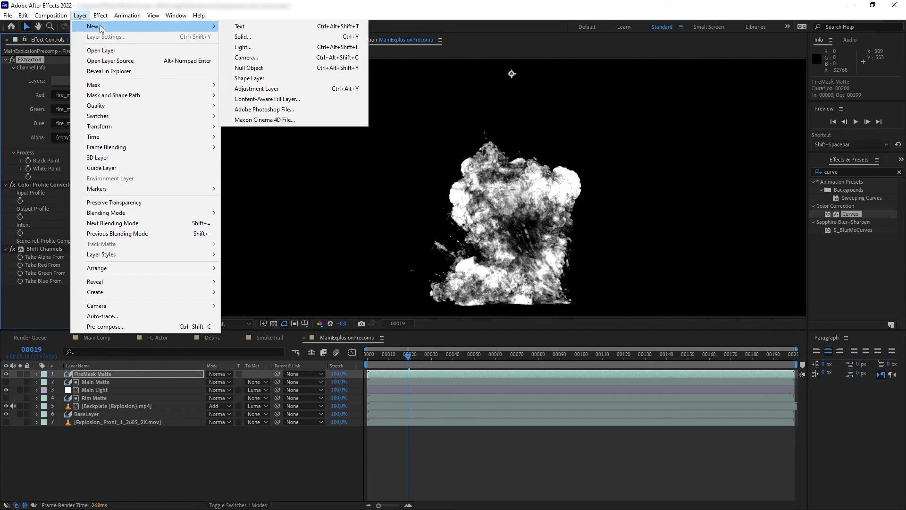
left_click(258, 89)
right_click(115, 384)
left_click(142, 375)
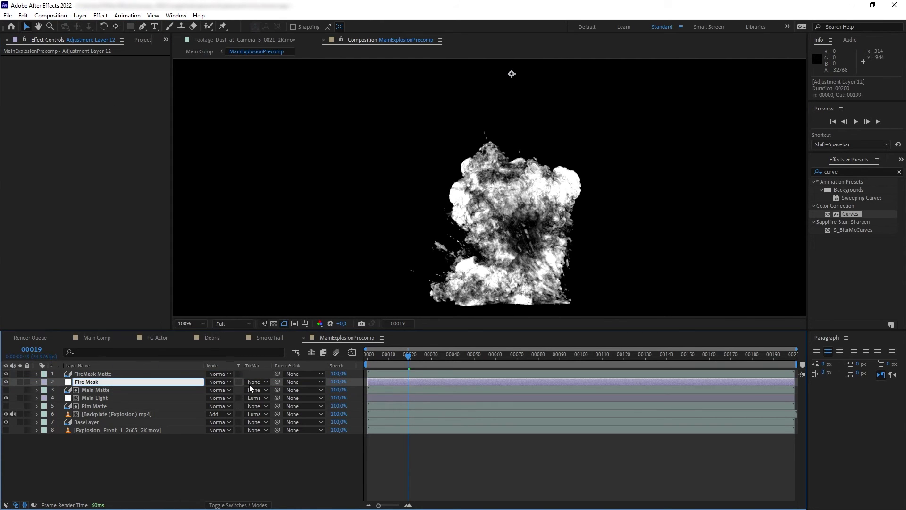
type("Fire Mask")
key("Return")
left_click(257, 381)
left_click(268, 427)
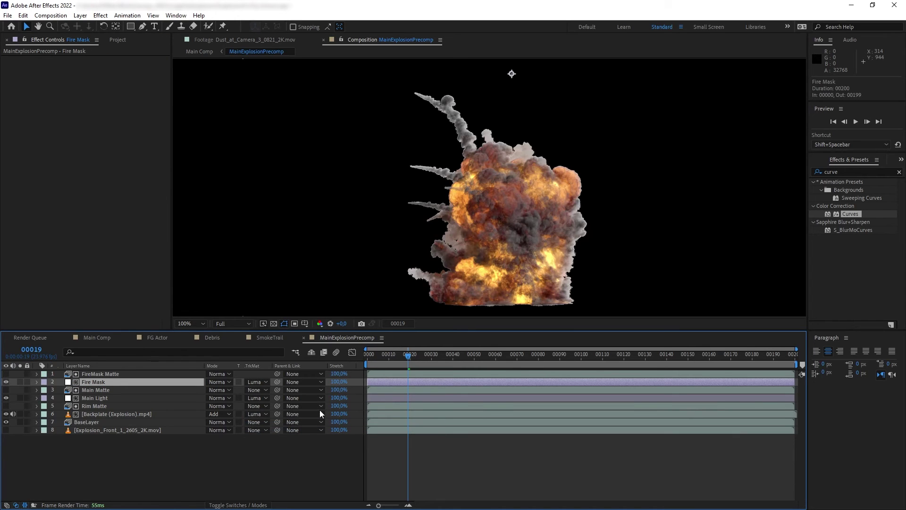
- Apply Exposure to Fire Mask with an exposure of 1, and view the result in Main Comp
double_click(832, 172)
type("exposure")
left_click_drag(852, 254, 93, 383)
left_click(98, 83)
type("1")
key("Return")
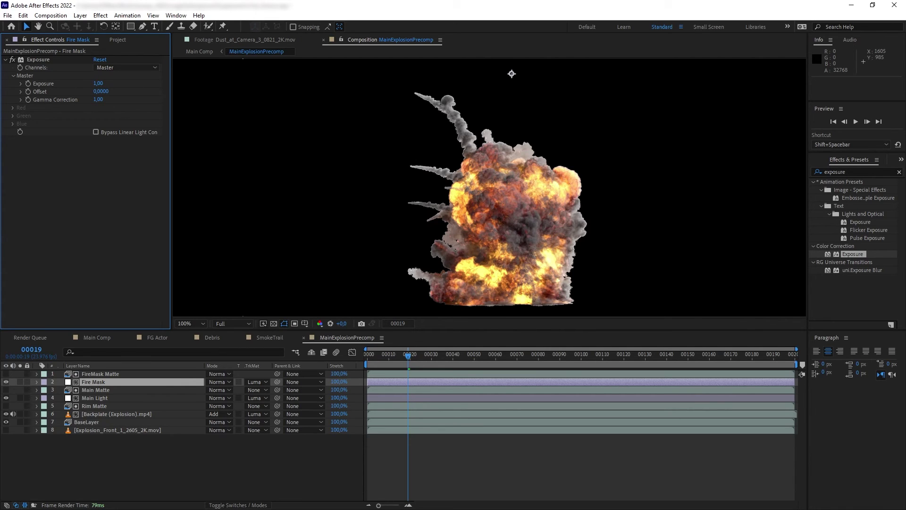
left_click(900, 171)
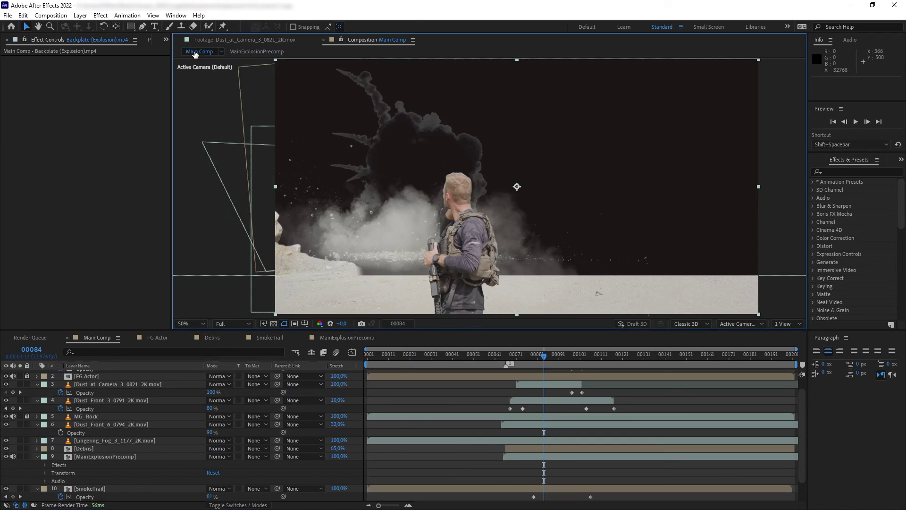
left_click(198, 52)
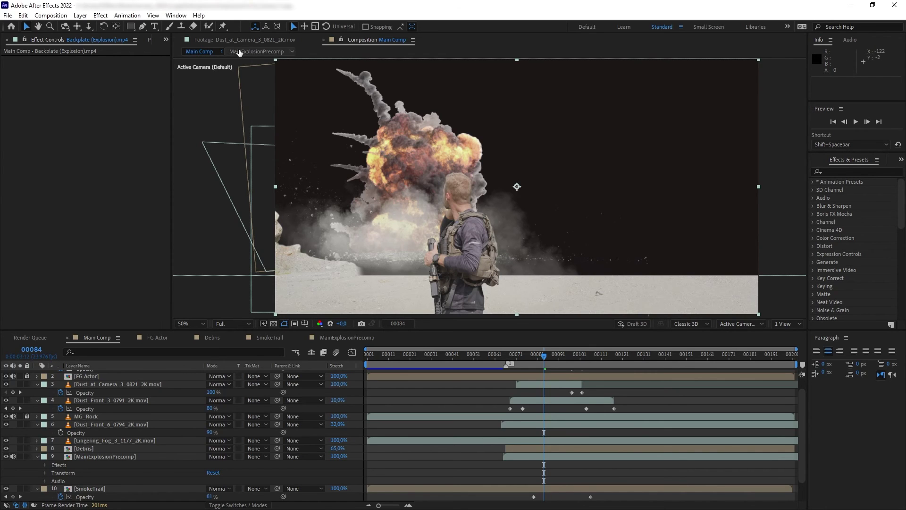
- In MainExplosionPrecomp, duplicate BaseLayer, move the copy to the top of the layer stack, and delete all its effects
left_click(242, 52)
left_click(91, 425)
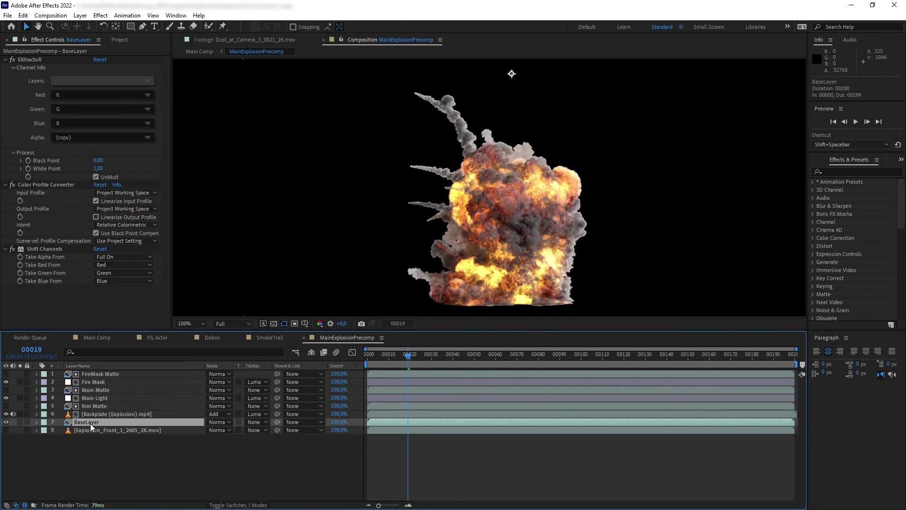
key("ctrl+d")
left_click_drag(91, 423, 108, 377)
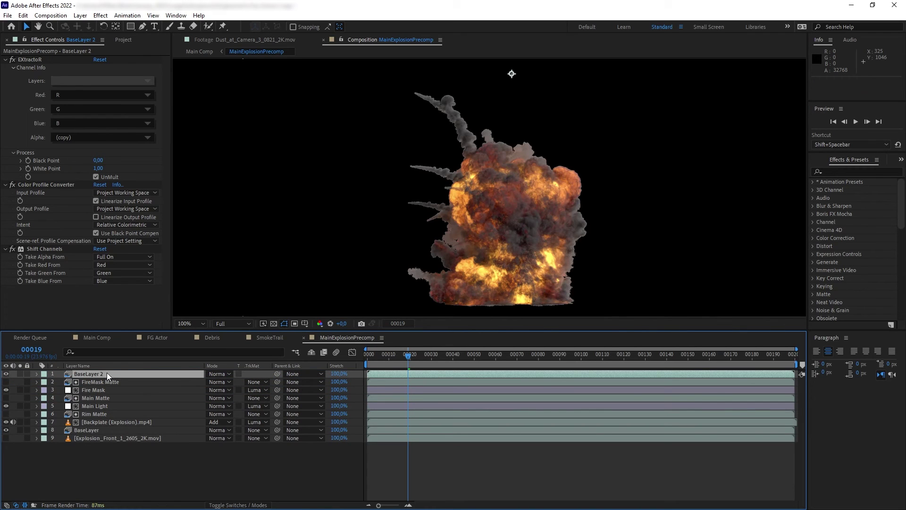
left_click(32, 62)
key("Delete")
key("Delete")
key("Delete")
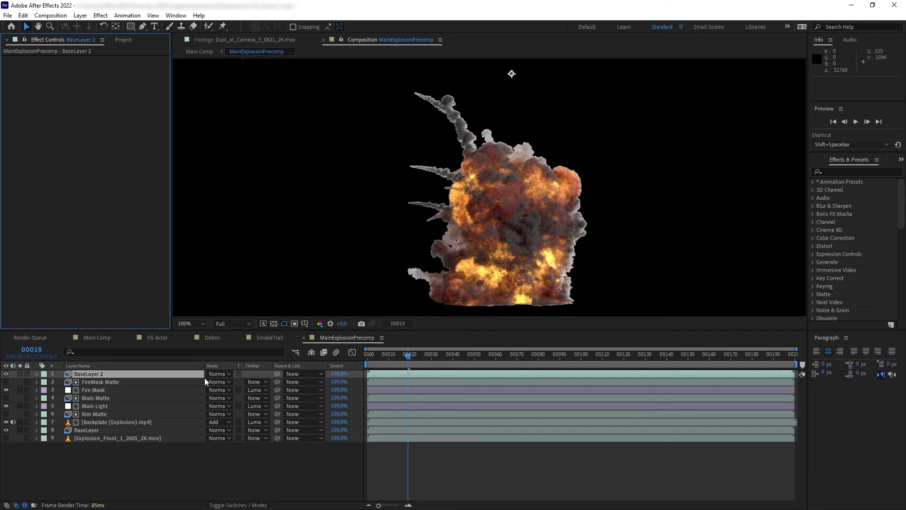
- Set the BaseLayer copy's blending mode to Stencil Alpha, rename it as Stencil Layer, and check the explosion in Main Comp
left_click(216, 374)
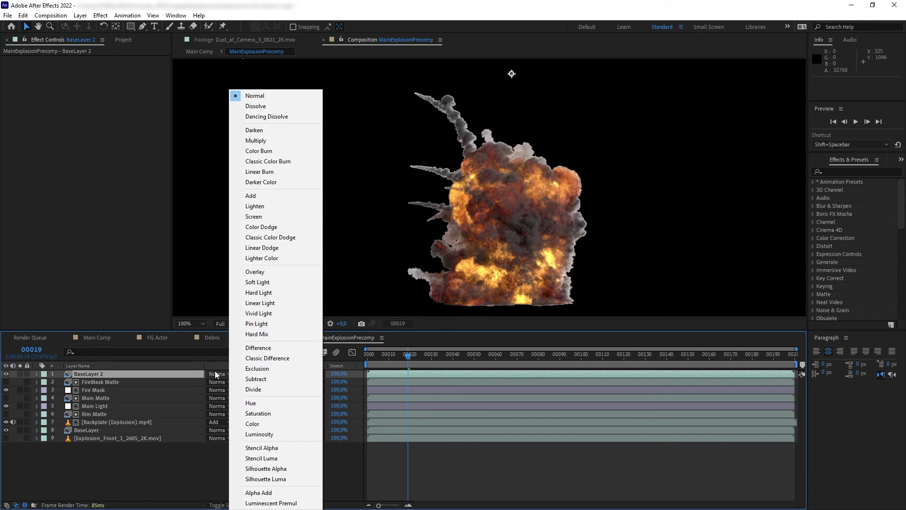
left_click(268, 451)
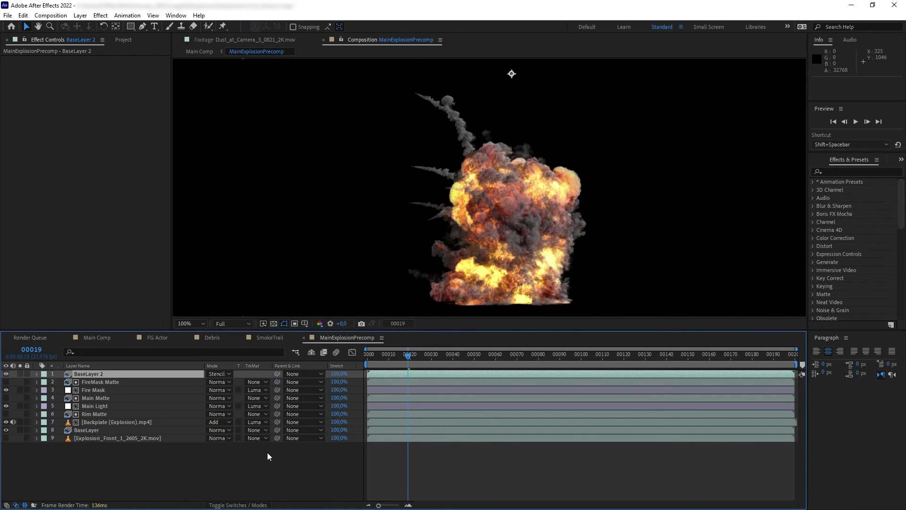
key("Return")
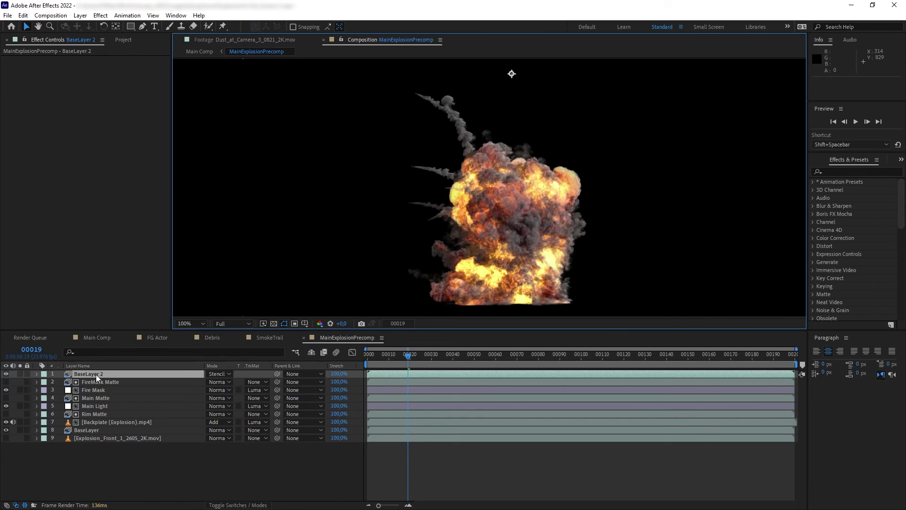
type("Stencil Layer")
key("Return")
left_click(155, 375)
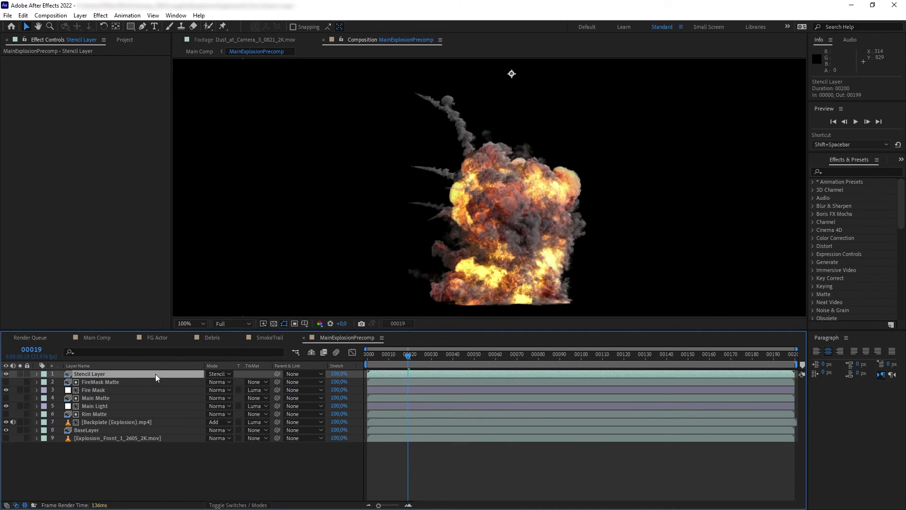
left_click(198, 52)
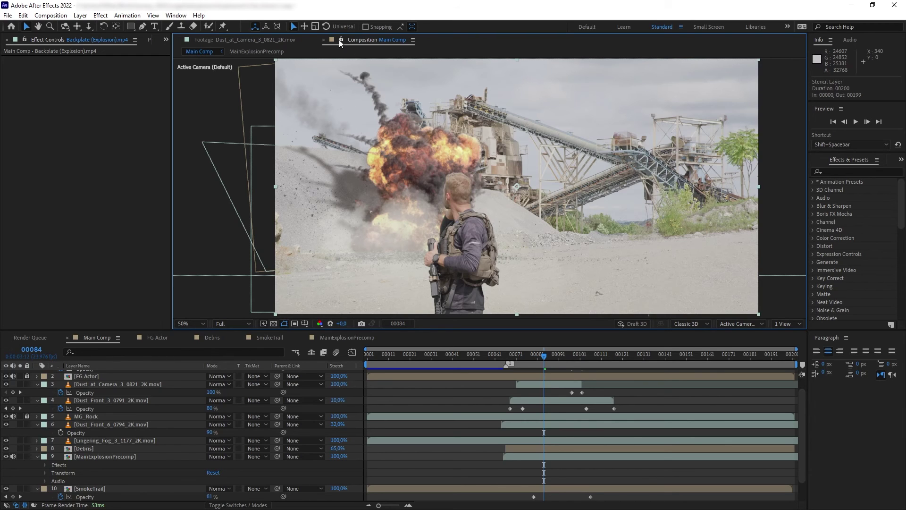
- Open MainExplosionPrecomp alongside Main Comp and set the explosion backplate layer's opacity to 50%
left_click(254, 52)
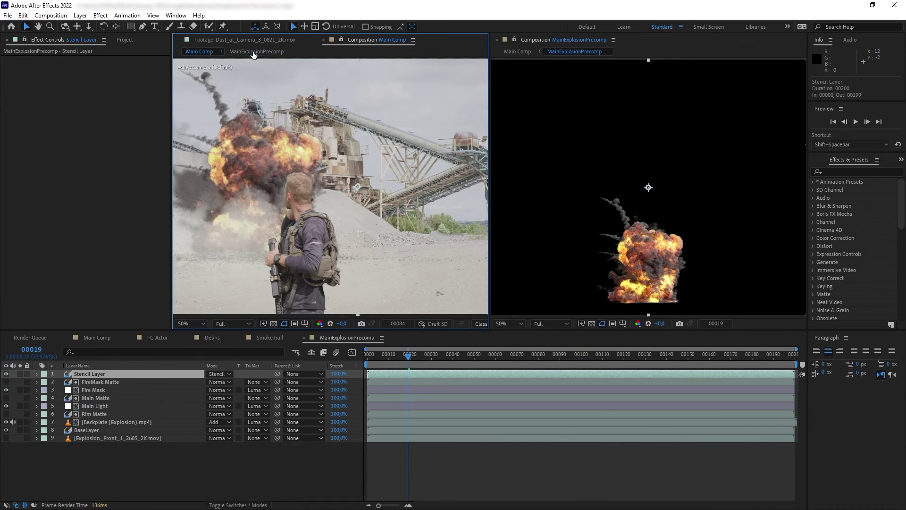
left_click(116, 422)
key("t")
left_click(213, 430)
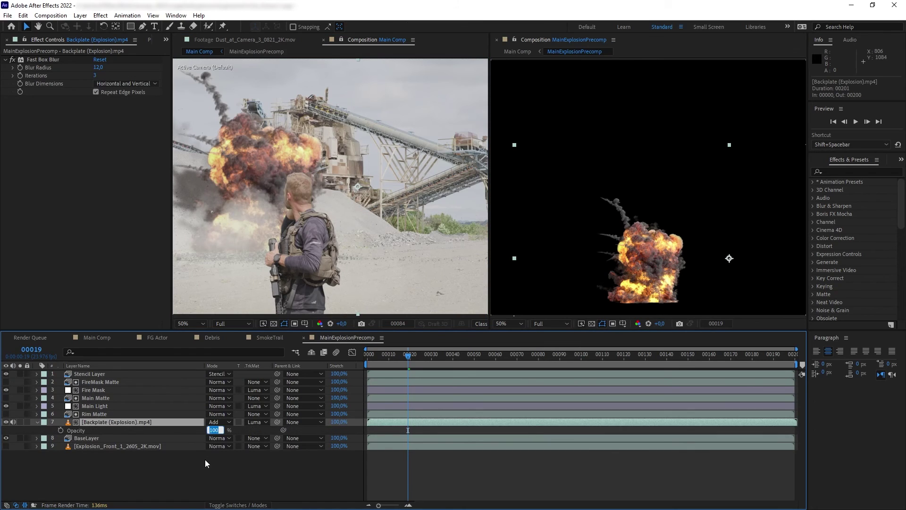
type("50")
left_click(206, 467)
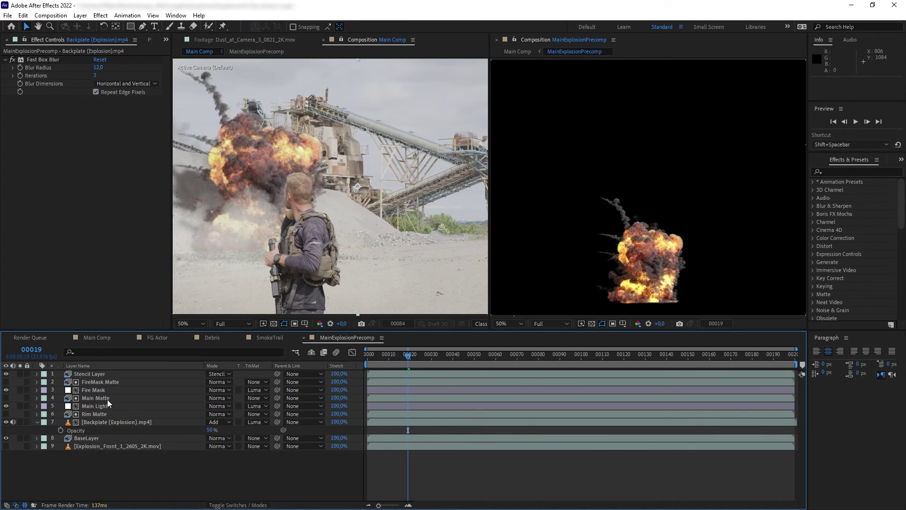
- Close the separate MainExplosionPrecomp viewer and play Main Comp from its first frame
left_click(107, 405)
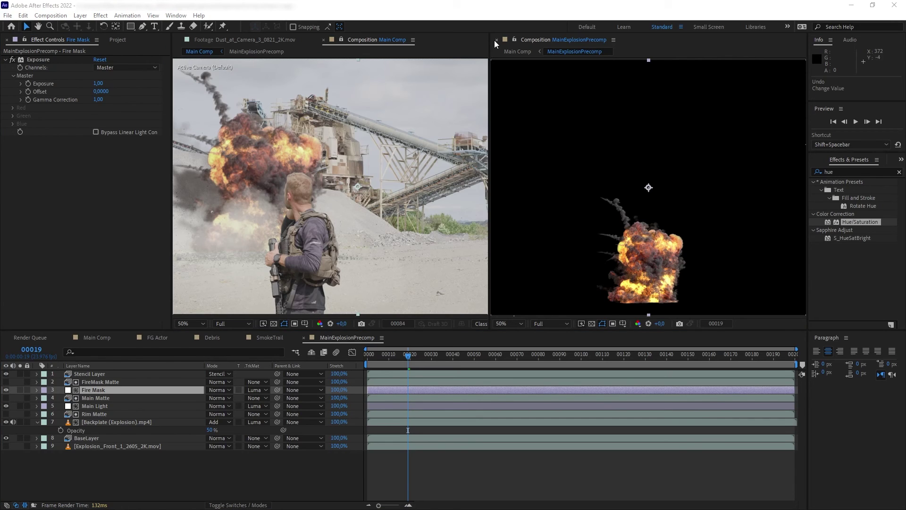
left_click(496, 40)
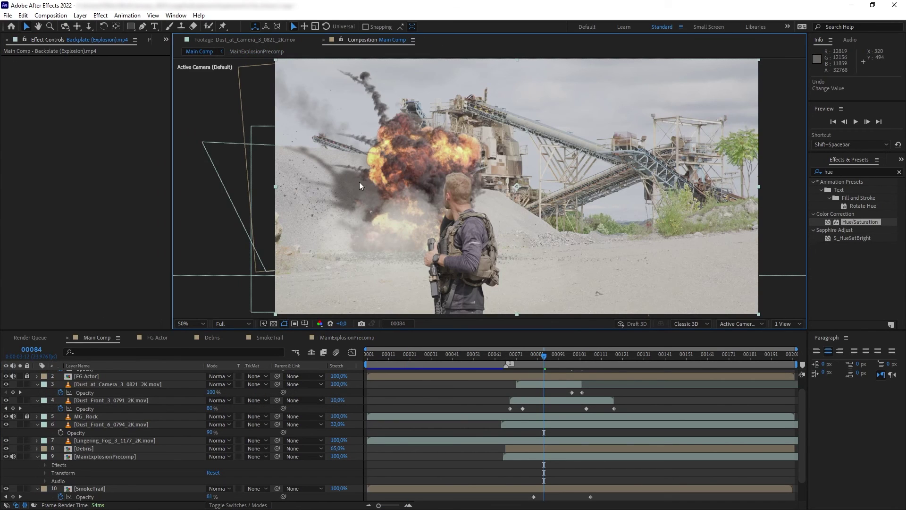
key("Home")
key("space")
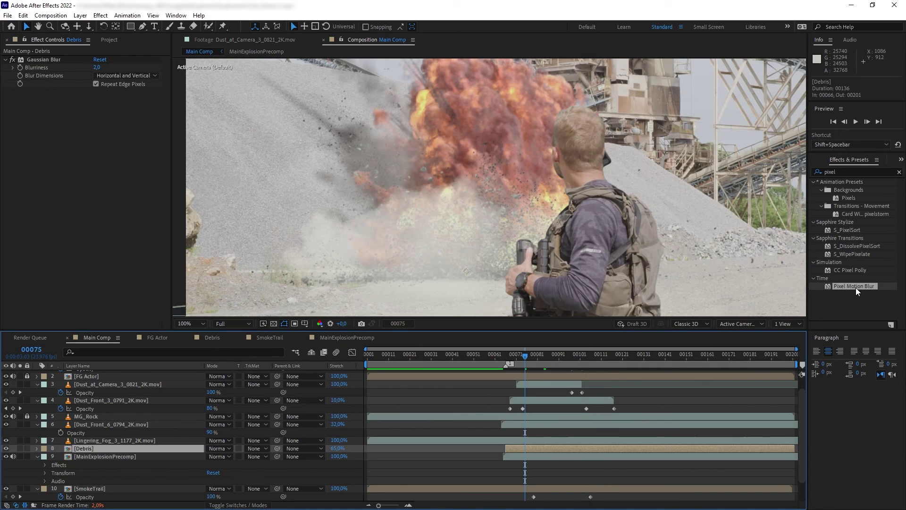
- Apply Pixel Motion Blur to the Debris layer, and as the first effect on MainExplosionPrecomp and Dust_Front_6_0794_2K.mov
left_click_drag(856, 287, 108, 75)
left_click(126, 456)
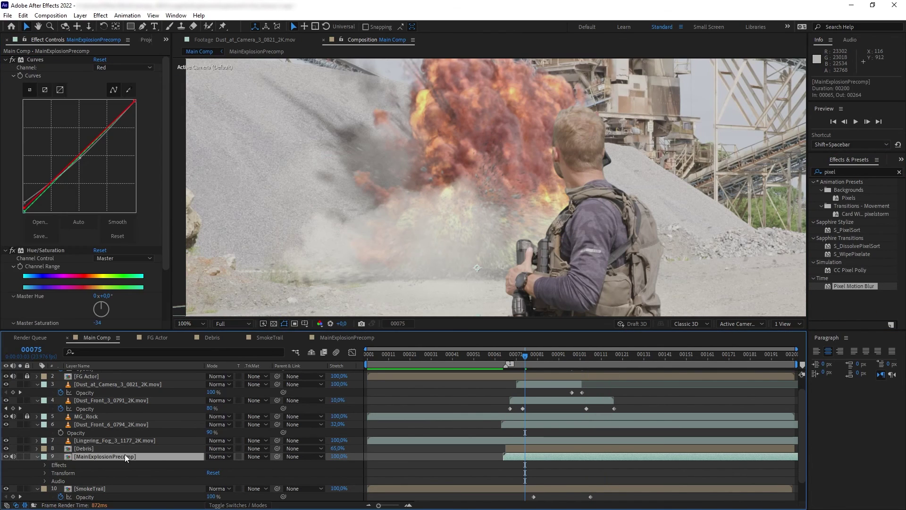
left_click_drag(854, 286, 68, 58)
left_click(114, 425)
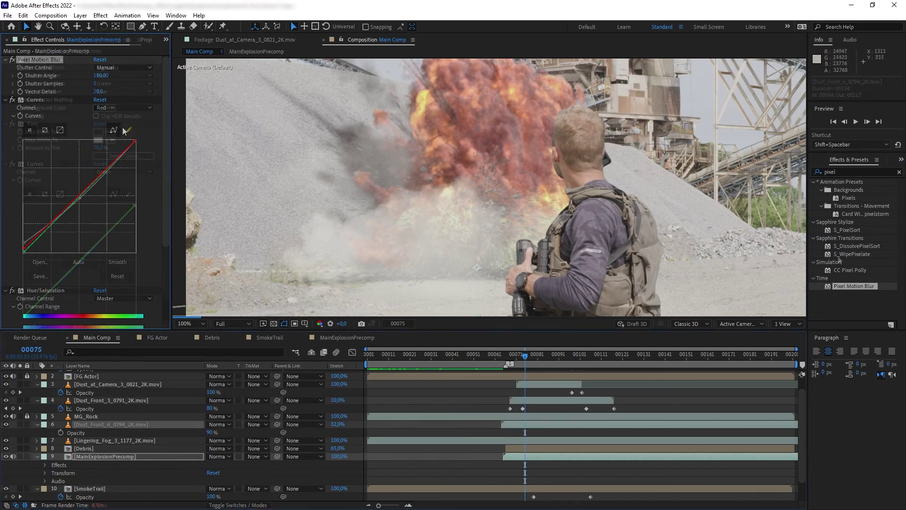
left_click_drag(854, 286, 84, 56)
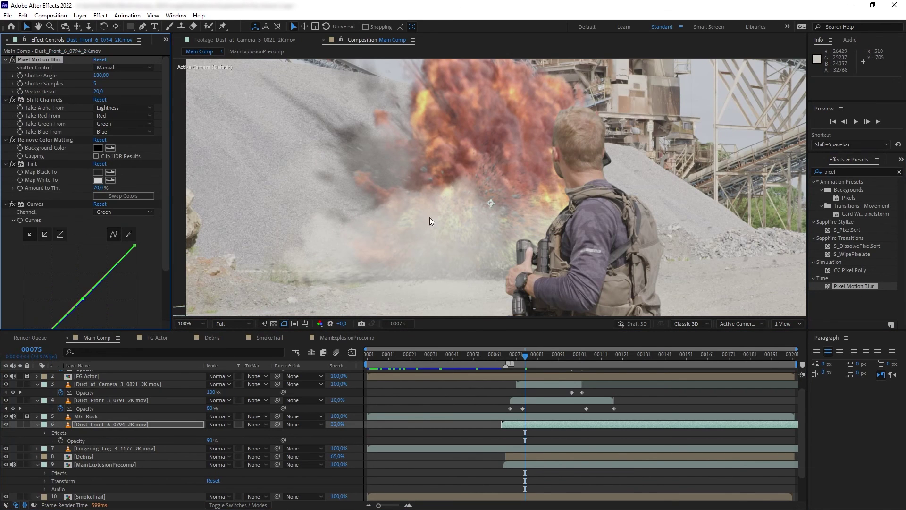